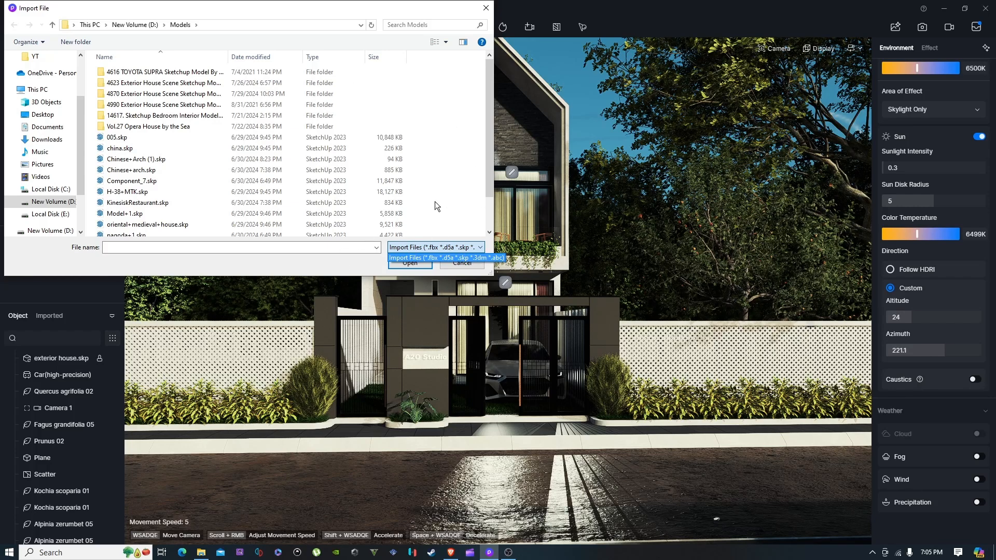
Close the import dialog, switch to the browser, and review the Transport models and the 4616 Toyota Supra page's download size.
left_click(486, 8)
left_click(486, 7)
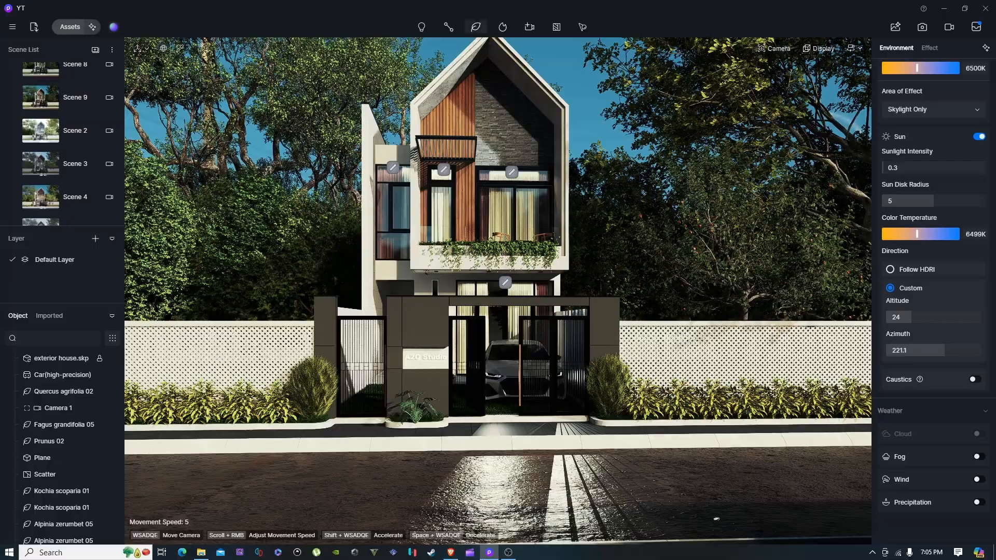
left_click(451, 553)
left_click(21, 6)
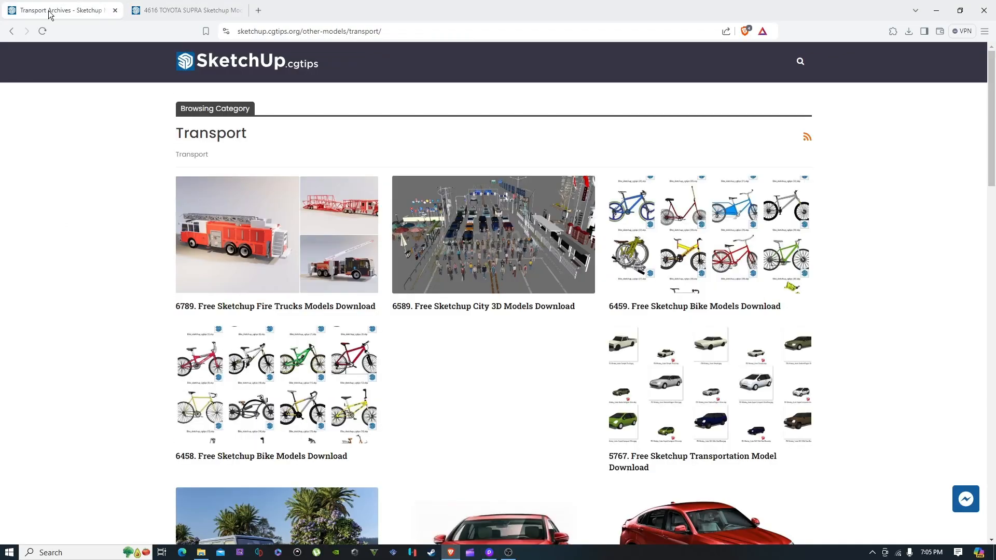
left_click_drag(259, 31, 300, 34)
left_click(345, 76)
scroll(355, 276, "down", 9)
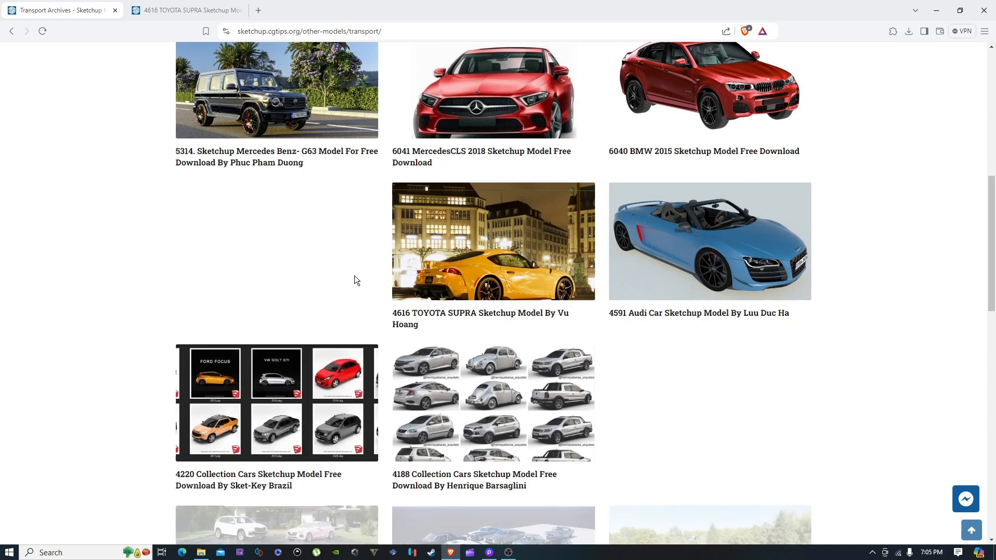
left_click(166, 7)
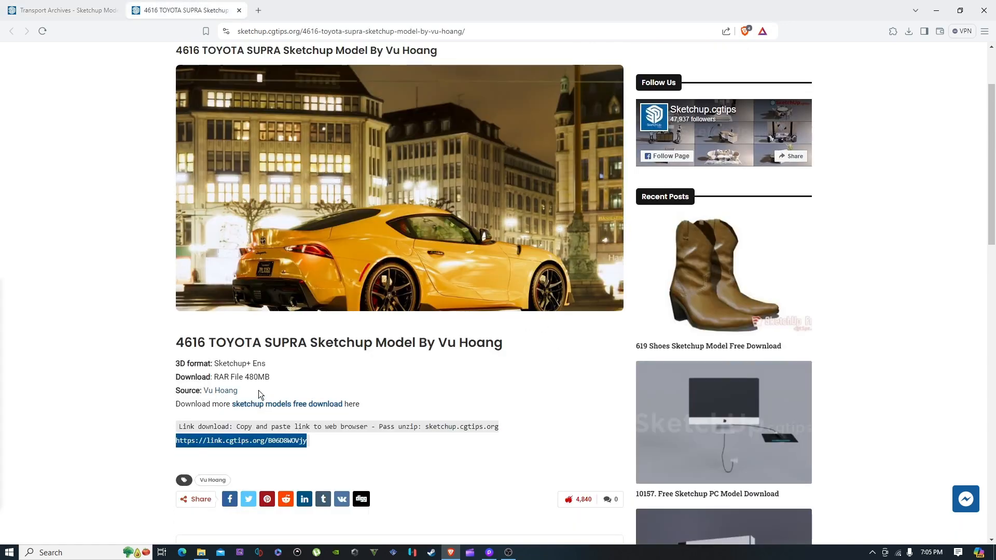
left_click_drag(243, 377, 273, 379)
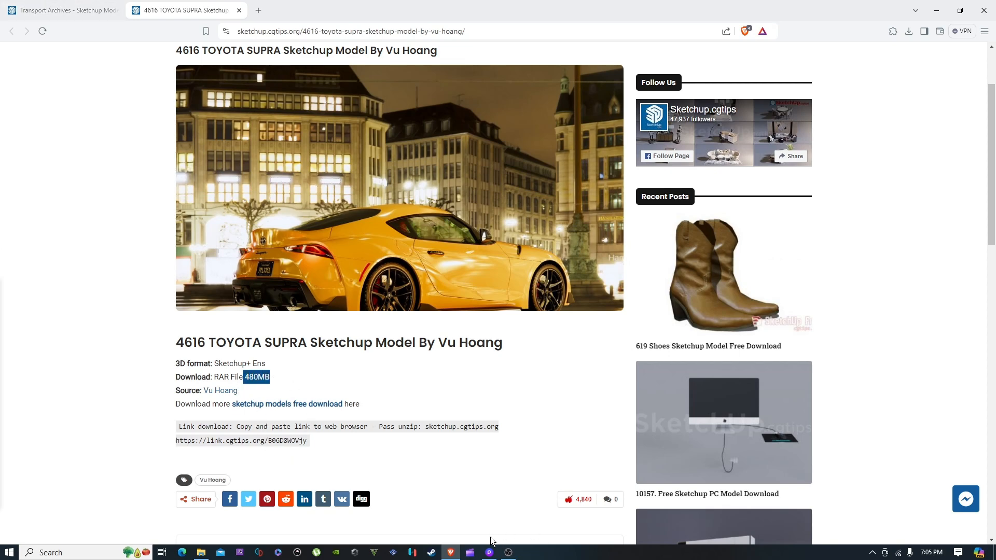
Switch to File Explorer and examine the 4616 TOYOTA SUPRA model folder, including its HDRI subfolder and preview image.
left_click(489, 552)
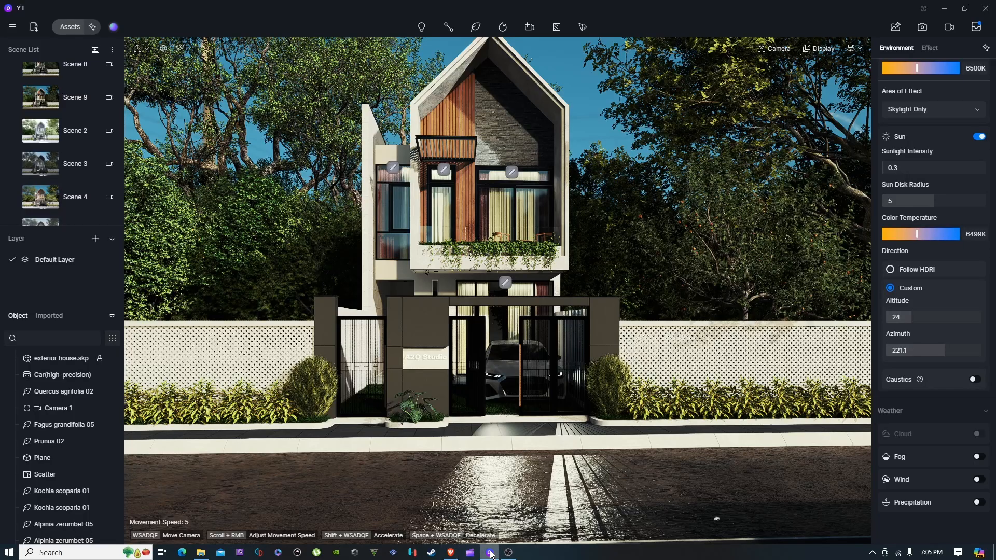
left_click(203, 554)
left_click(615, 57)
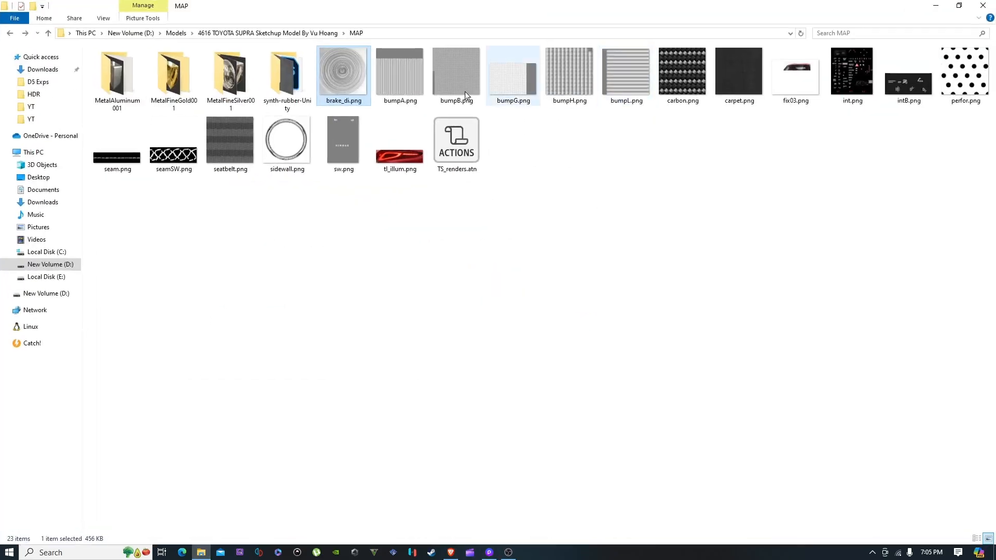
left_click(179, 33)
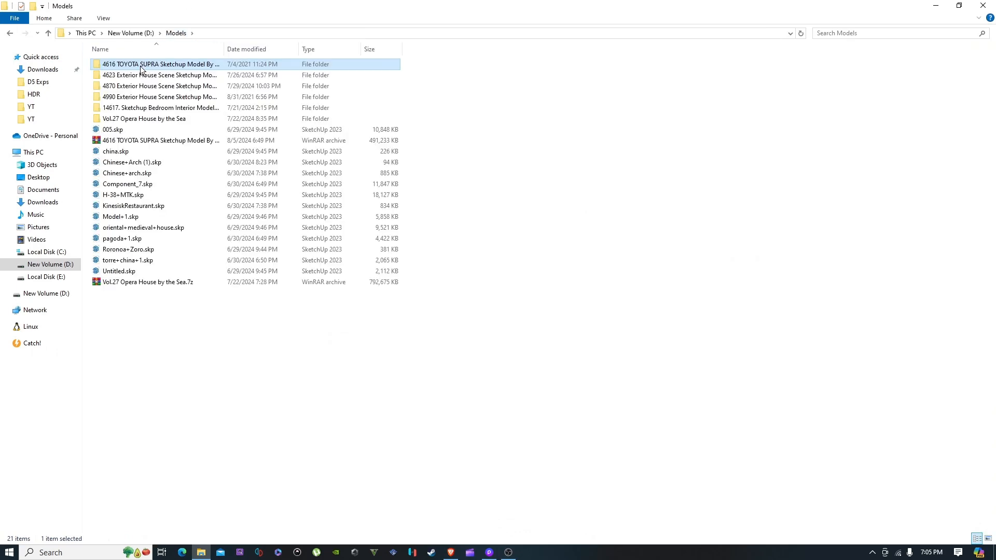
double_click(140, 64)
left_click_drag(138, 195, 133, 65)
double_click(133, 65)
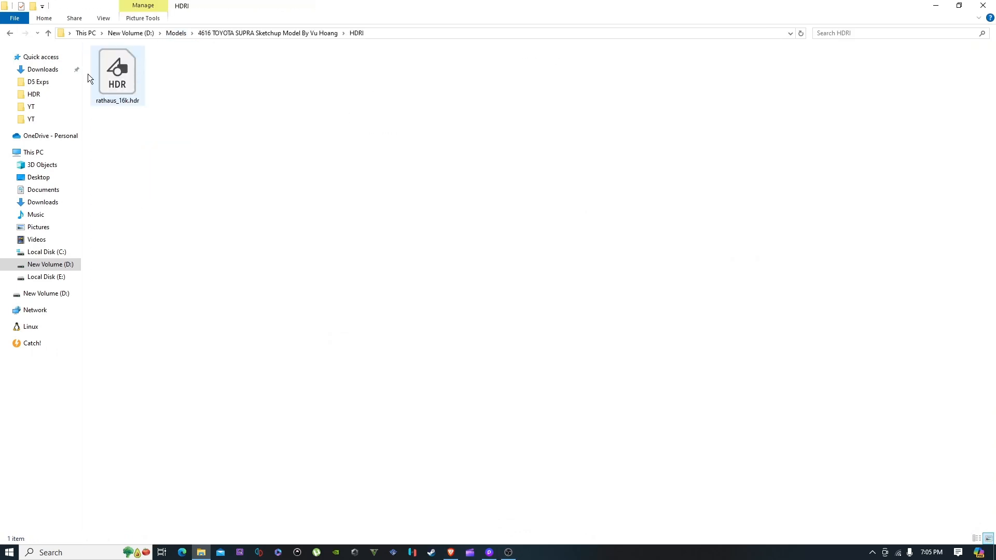
left_click(10, 33)
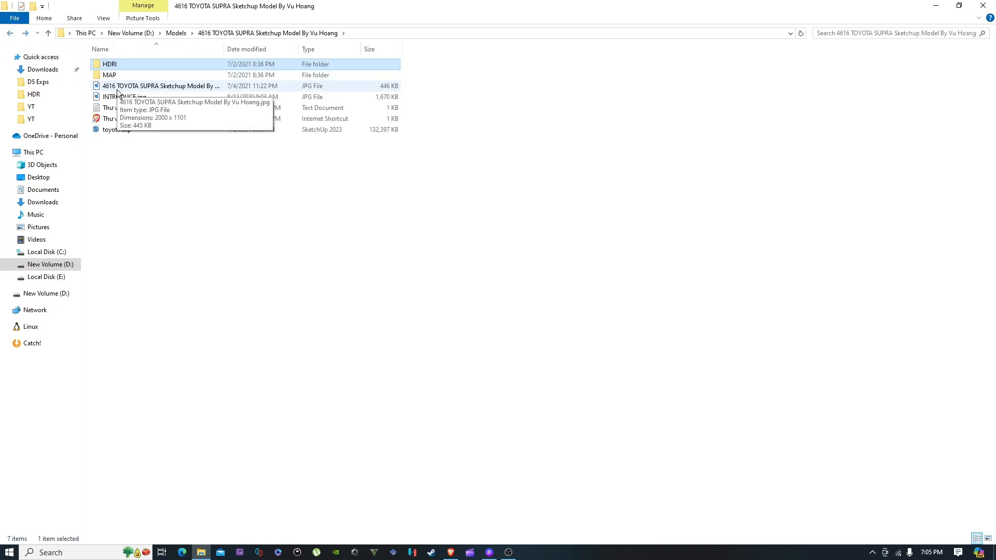
double_click(118, 90)
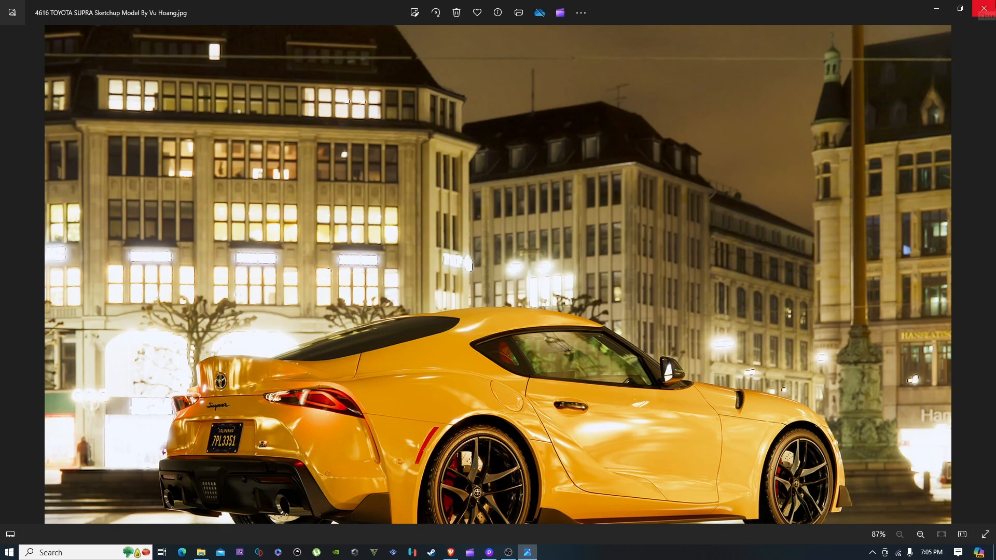
left_click(984, 9)
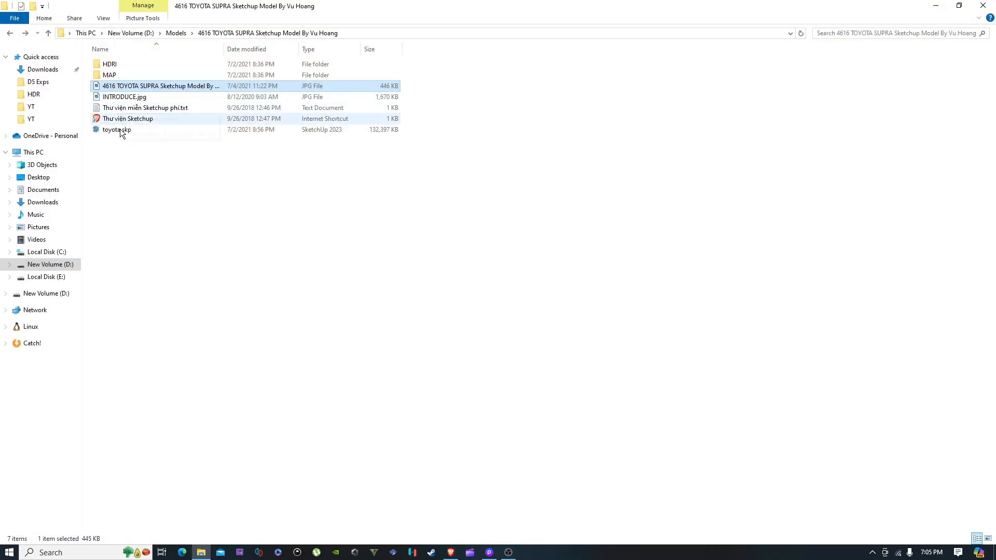
Examine the Supra model's texture files in the MAP folder, including the maps inside MetalFineGold001.
double_click(108, 74)
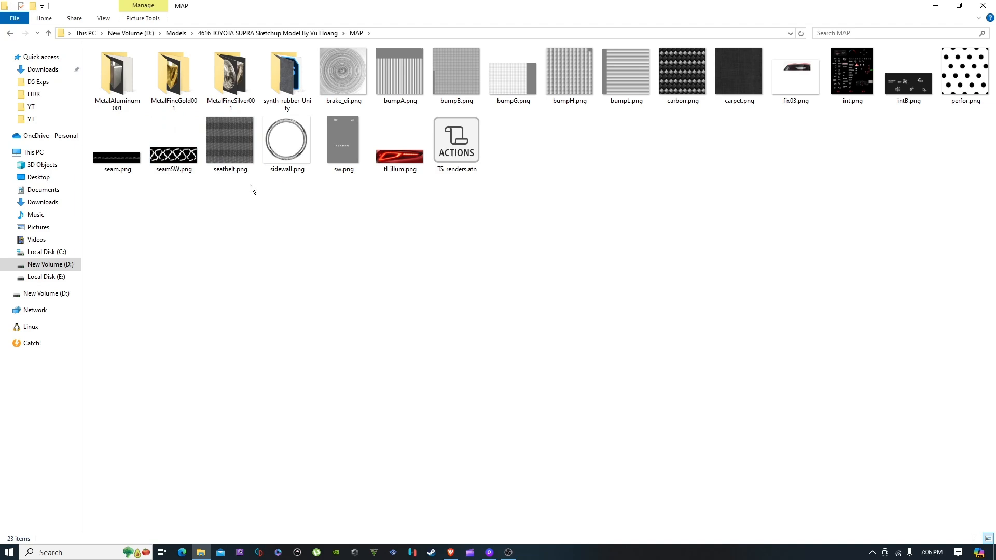
left_click(116, 78)
left_click(174, 83)
double_click(173, 80)
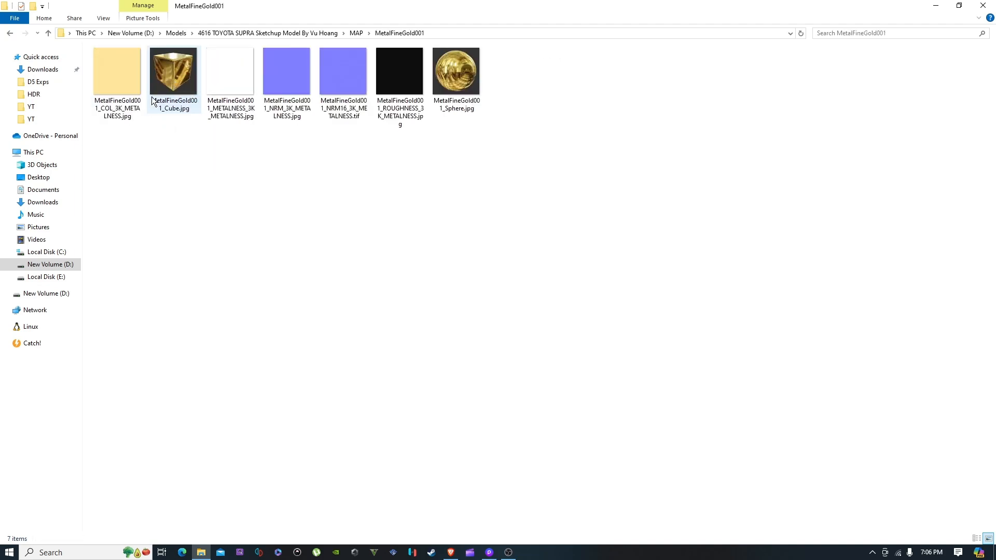
left_click(117, 73)
left_click(245, 90)
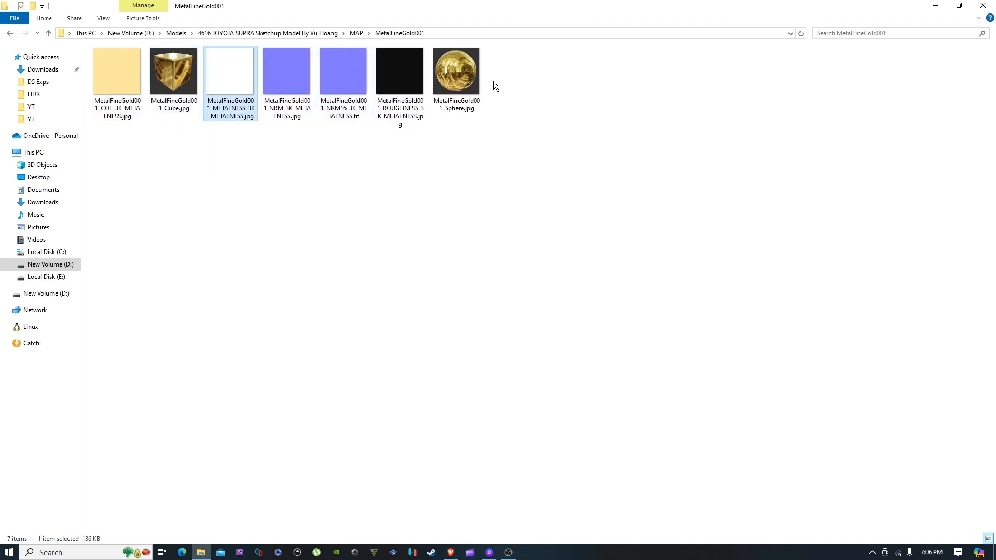
left_click(9, 35)
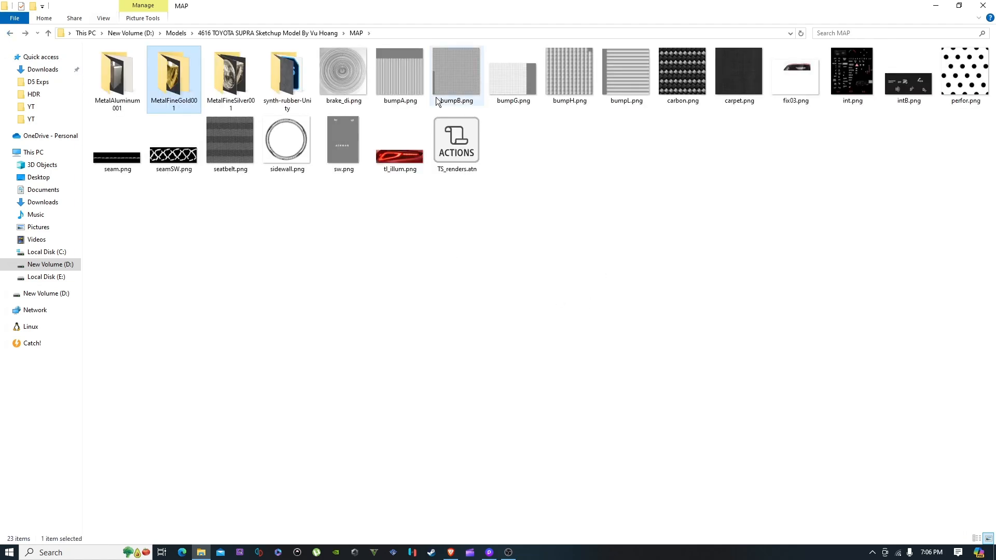
left_click(406, 89)
left_click(349, 96)
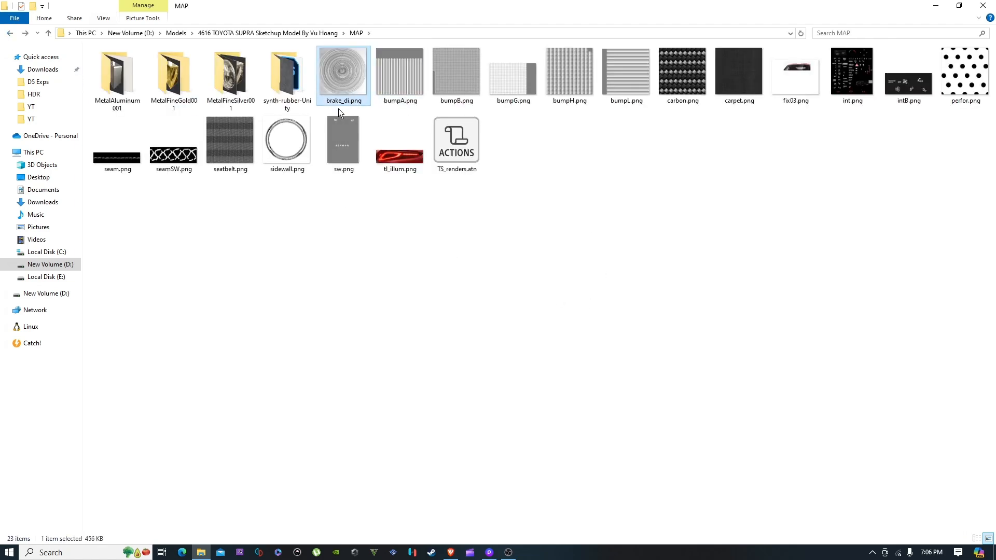
left_click(684, 98)
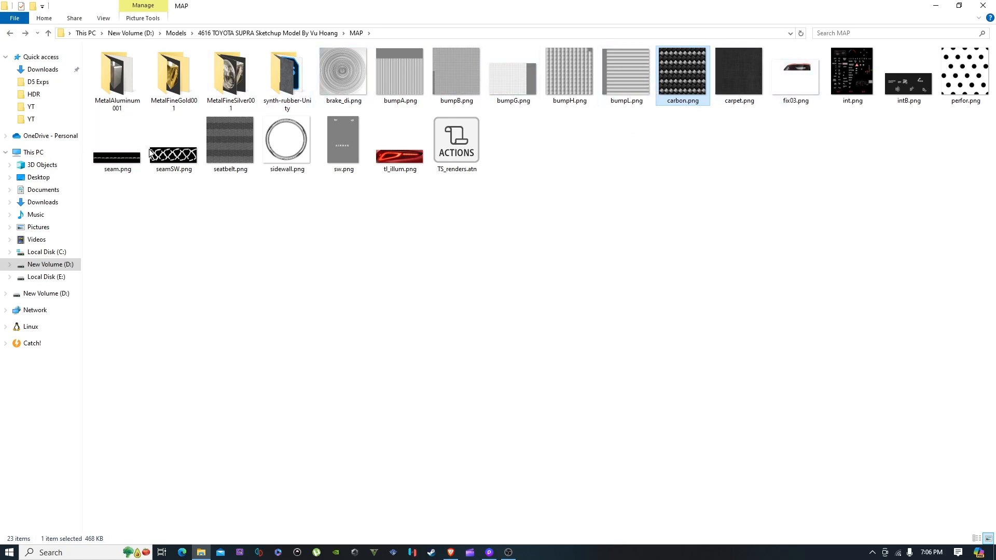
left_click(174, 78)
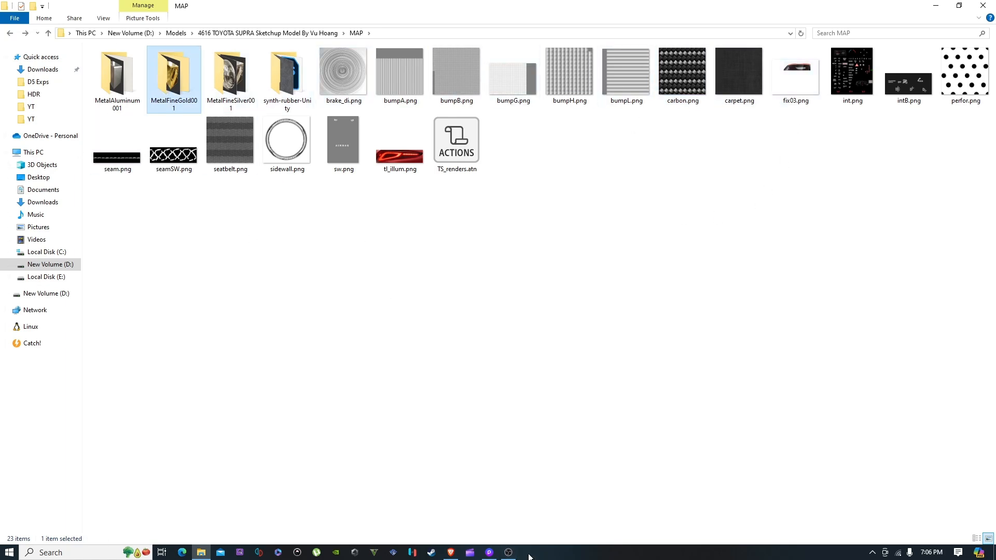
Switch to D5 Render and import toyota.skp from the 4616 TOYOTA SUPRA folder into the house scene.
left_click(489, 553)
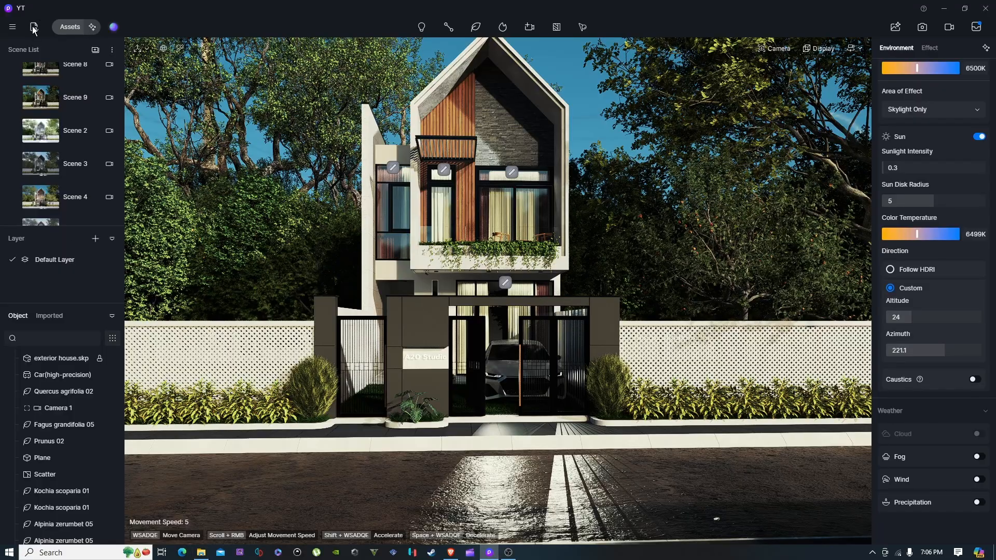
left_click(33, 27)
double_click(171, 73)
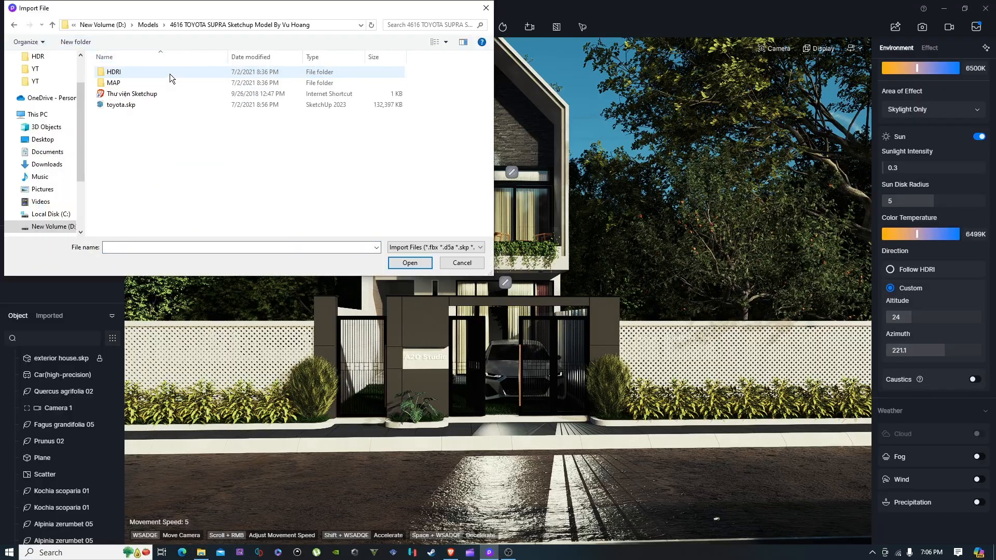
left_click(126, 105)
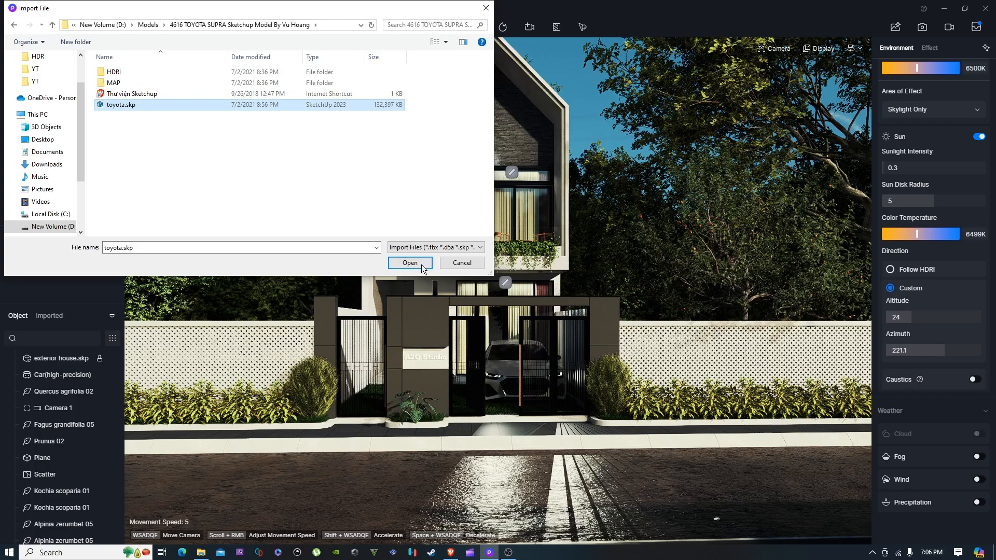
left_click(410, 263)
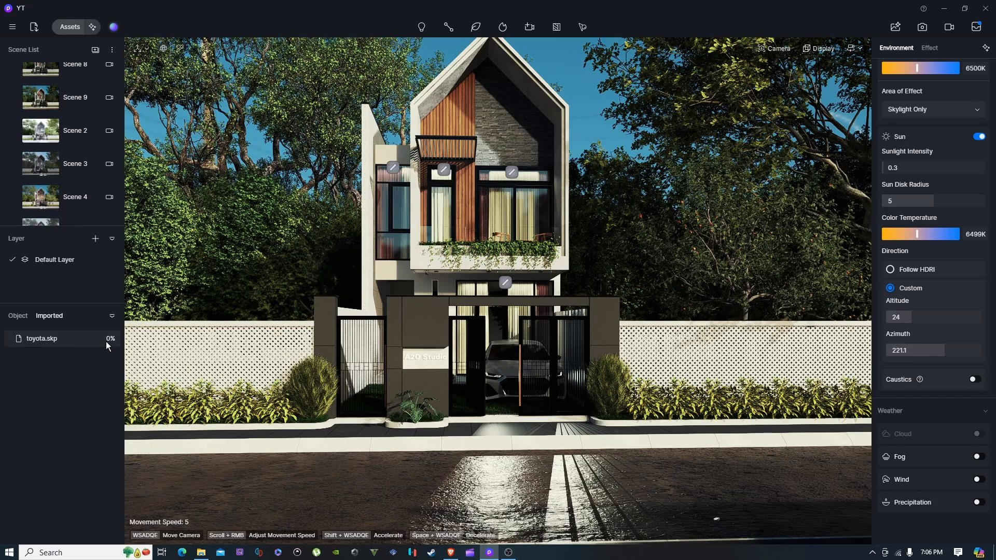
right_click_drag(399, 318, 398, 294)
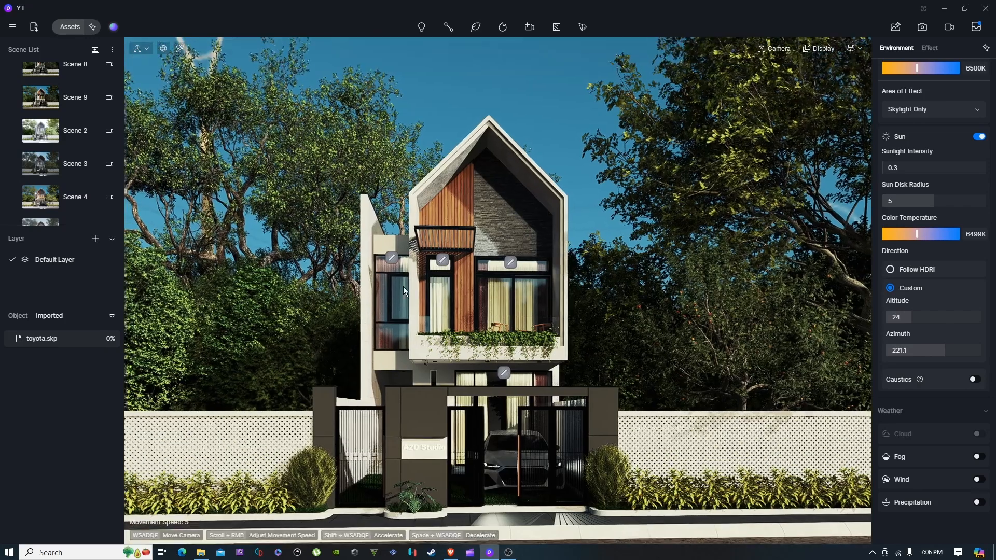
left_click(461, 163)
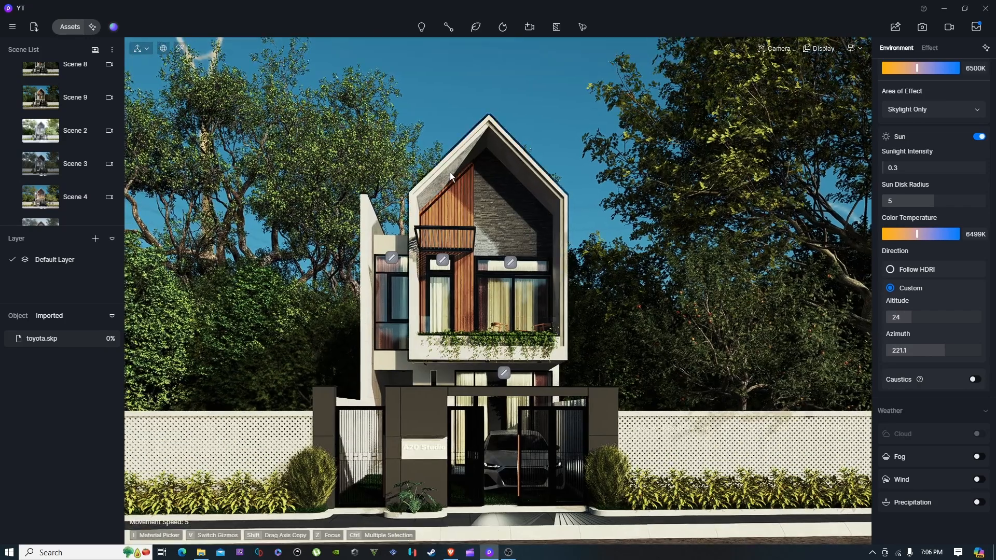
left_click(18, 316)
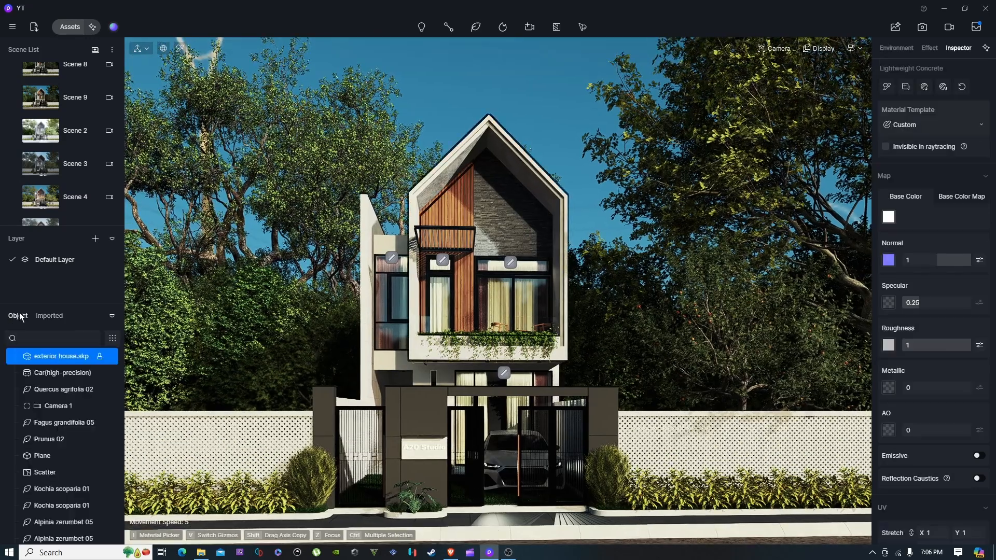
left_click(46, 316)
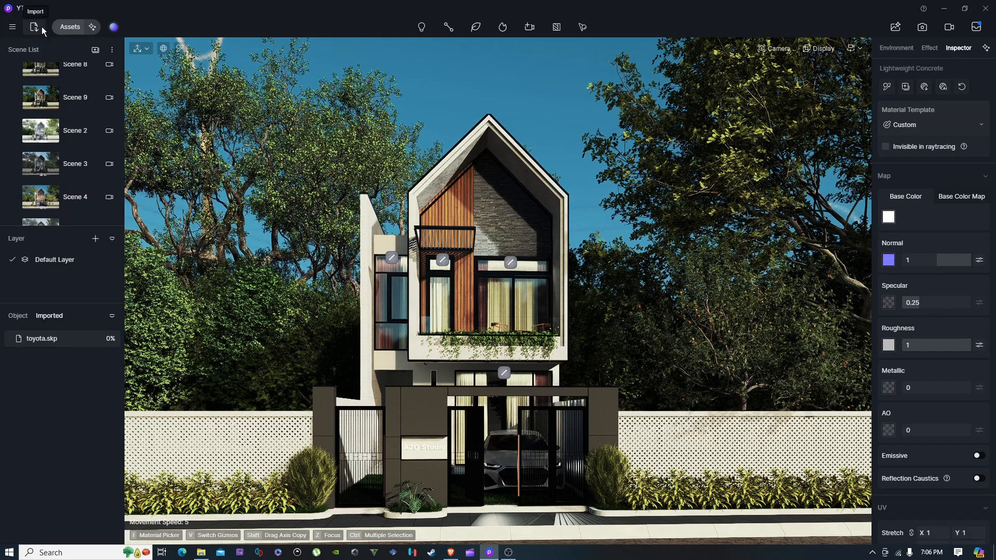
right_click_drag(250, 345, 252, 354)
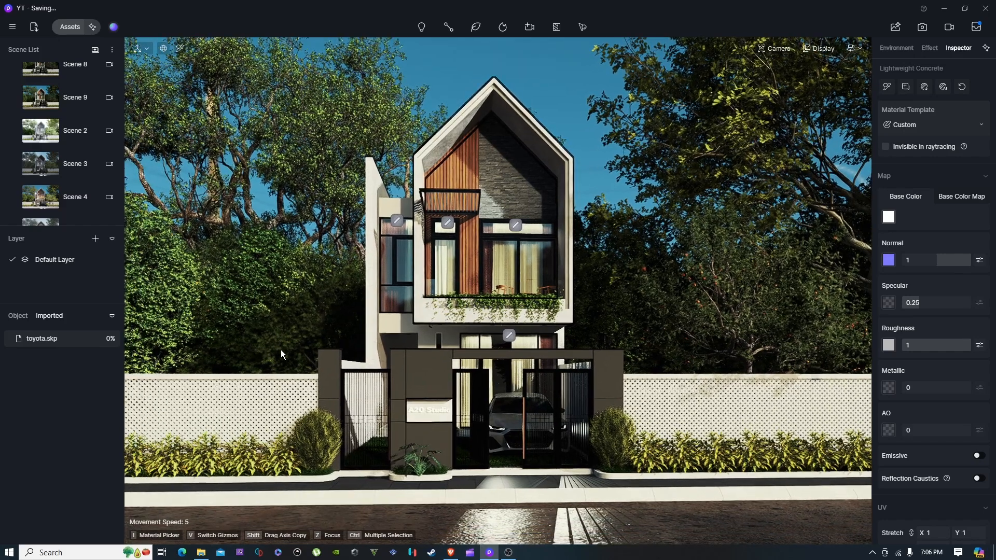
right_click_drag(710, 221, 663, 242)
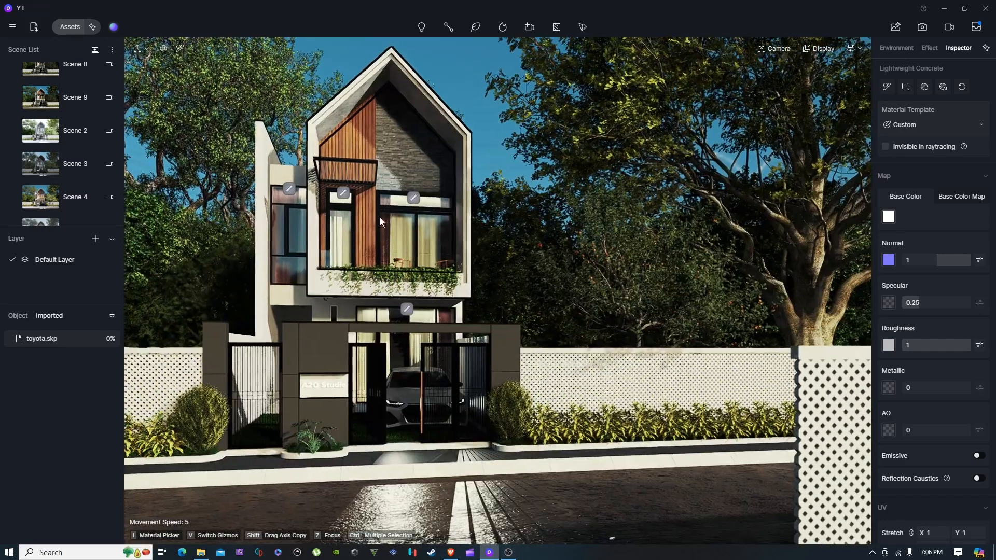
right_click_drag(846, 263, 789, 260)
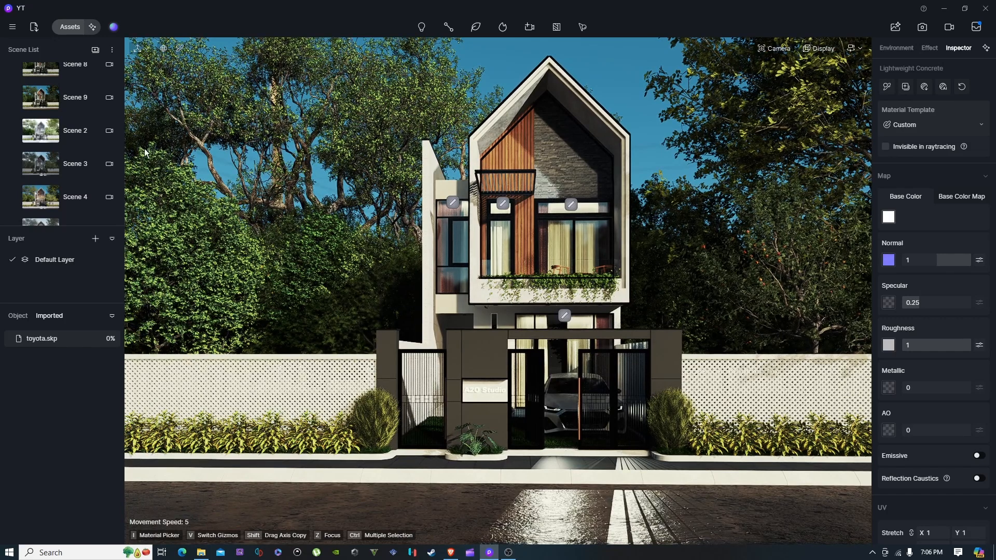
right_click_drag(389, 272, 449, 344)
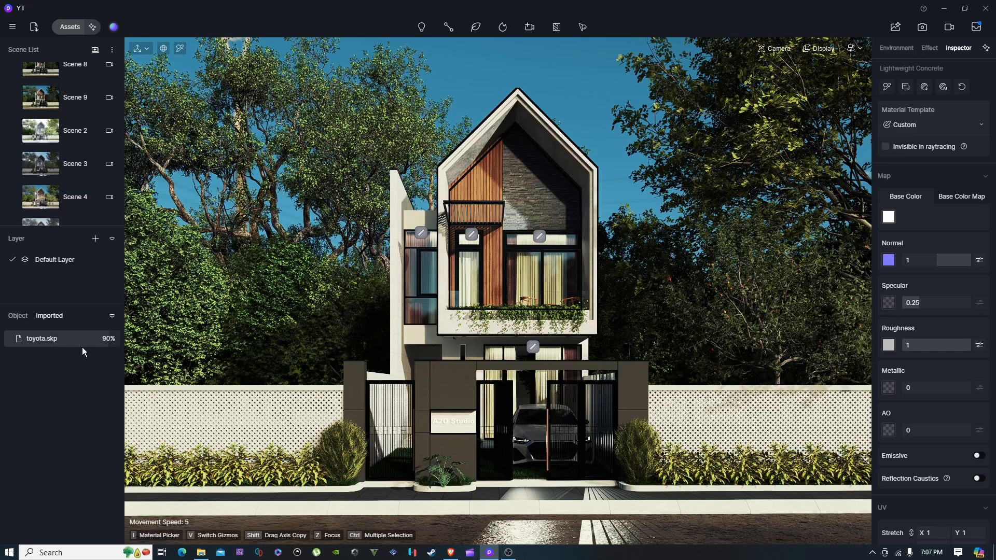
right_click_drag(253, 349, 252, 348)
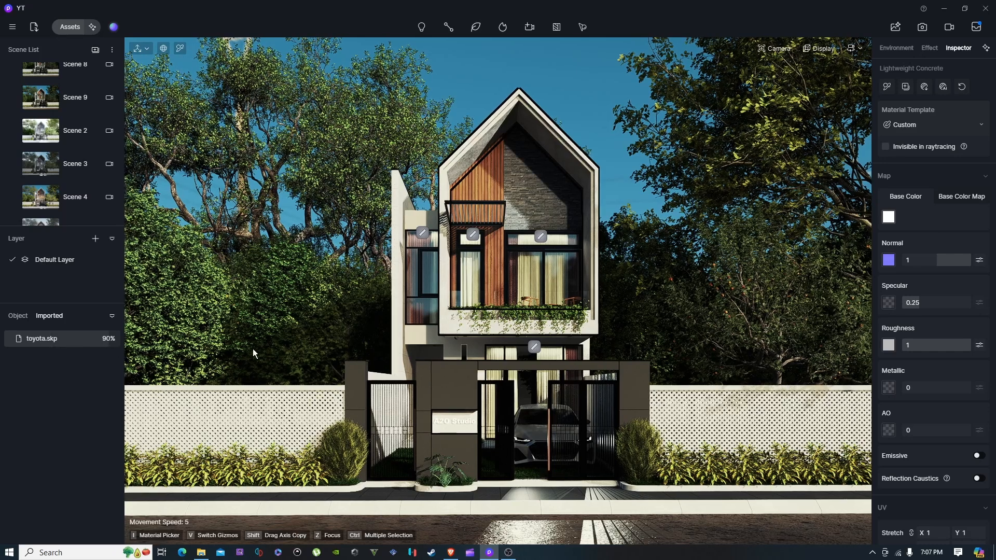
Place toyota.skp on the road in front of the house gate and rotate the car so its front faces the camera.
right_click_drag(354, 338, 478, 399)
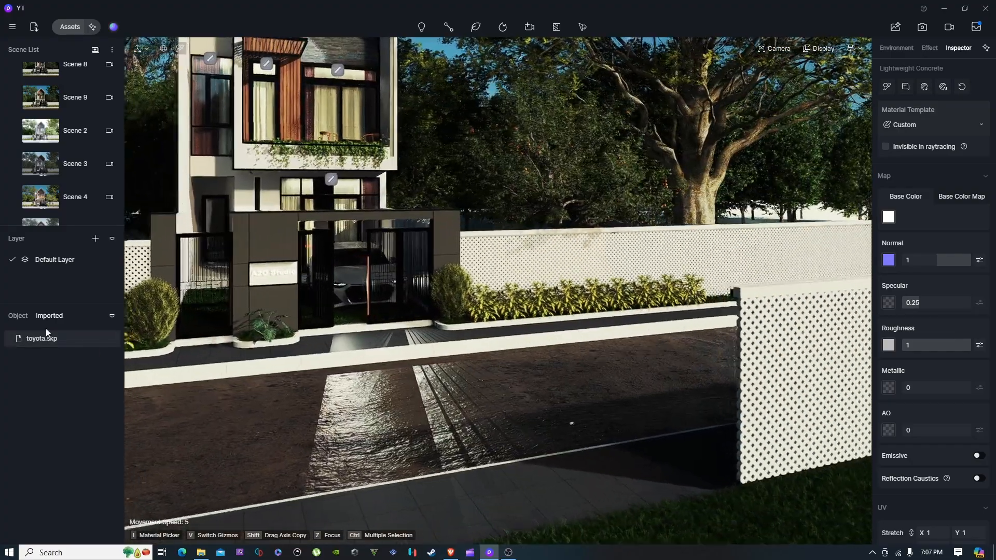
key("w")
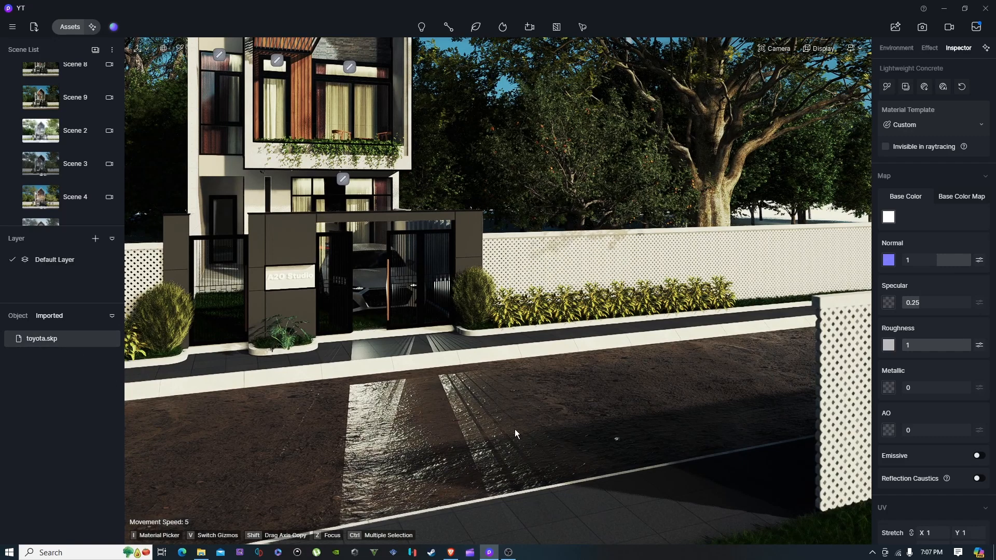
left_click_drag(545, 390, 558, 392)
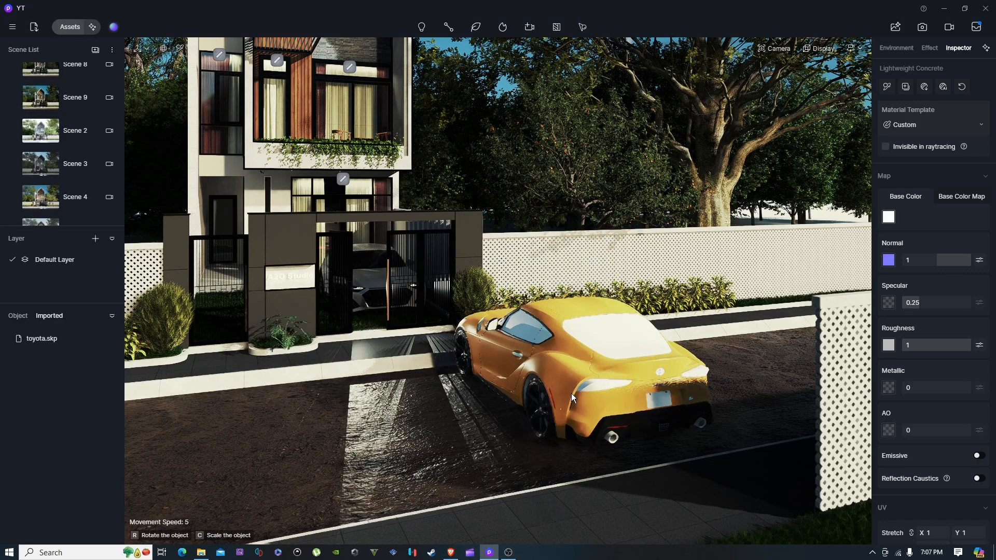
left_click(588, 409)
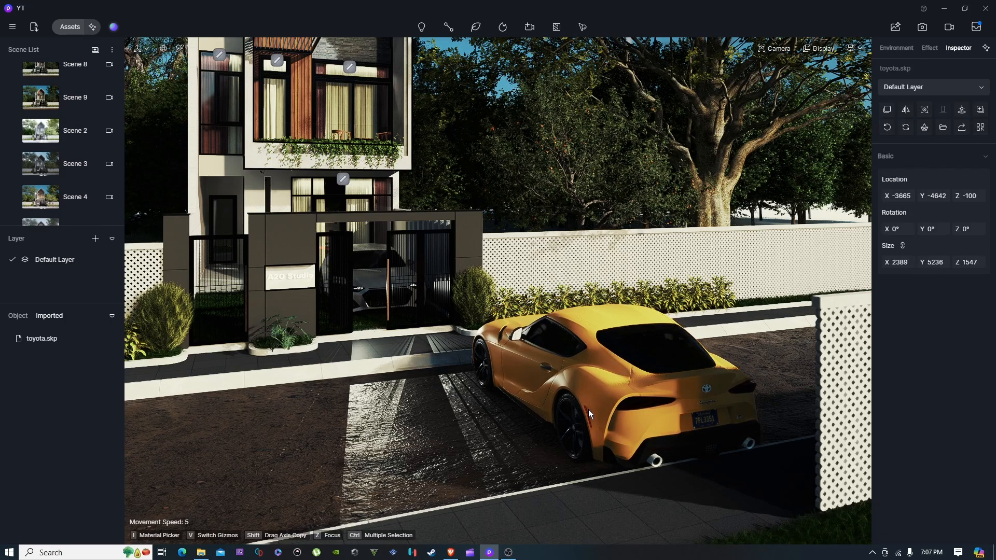
left_click_drag(581, 423, 643, 409)
key("Escape")
Pick the yellow body paint material on the Supra's hood for editing.
key("a")
key("w")
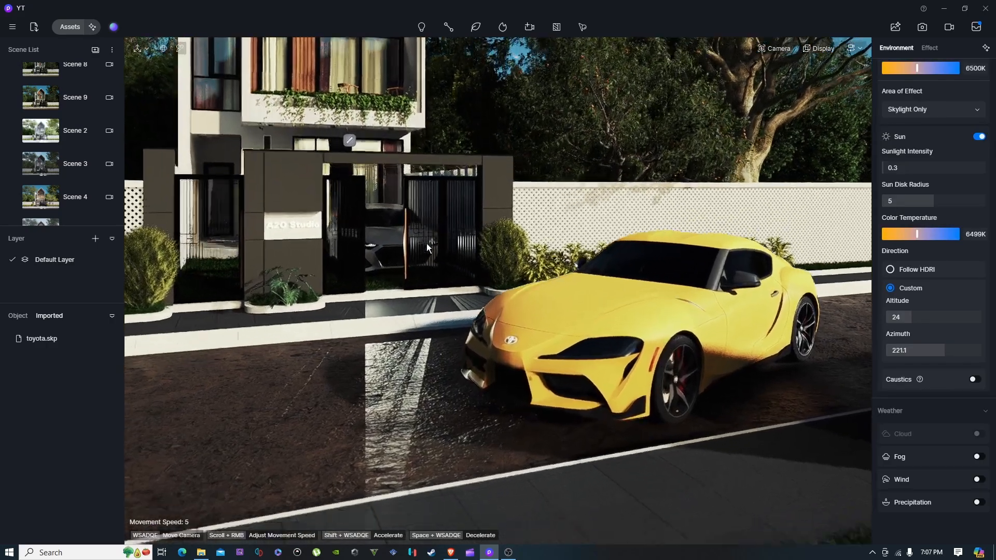
right_click_drag(426, 244, 528, 268)
key("w")
key("a")
key("s")
key("d")
key("s")
key("a")
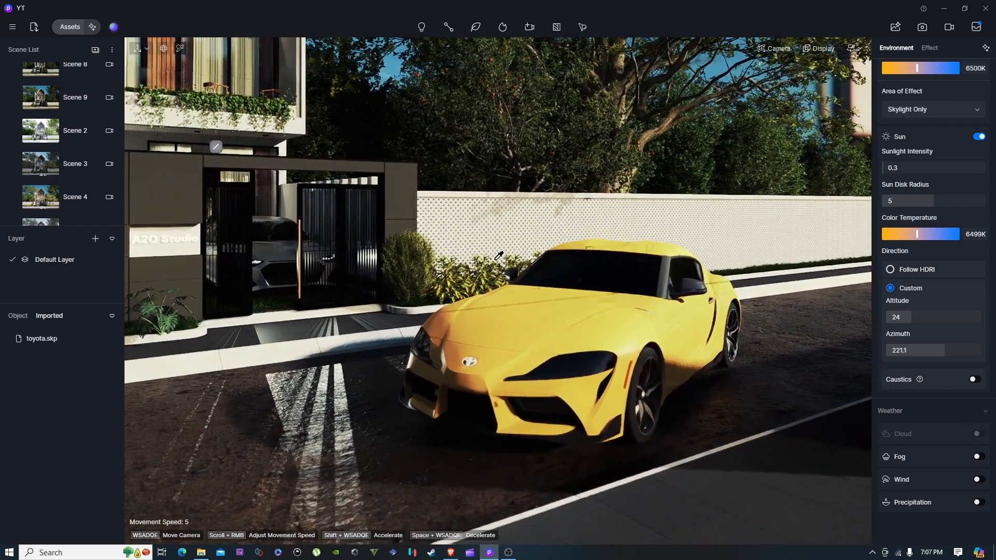
left_click(500, 258)
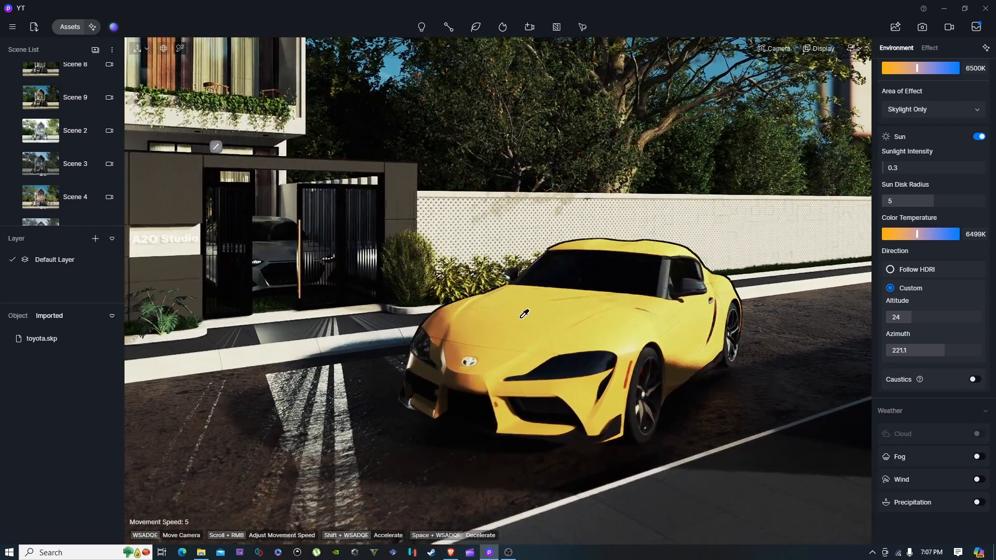
Assign MetalFineGold001_COL_3K_METALNESS.jpg from the MAP\MetalFineGold001 folder as the body paint's base color map.
left_click(962, 196)
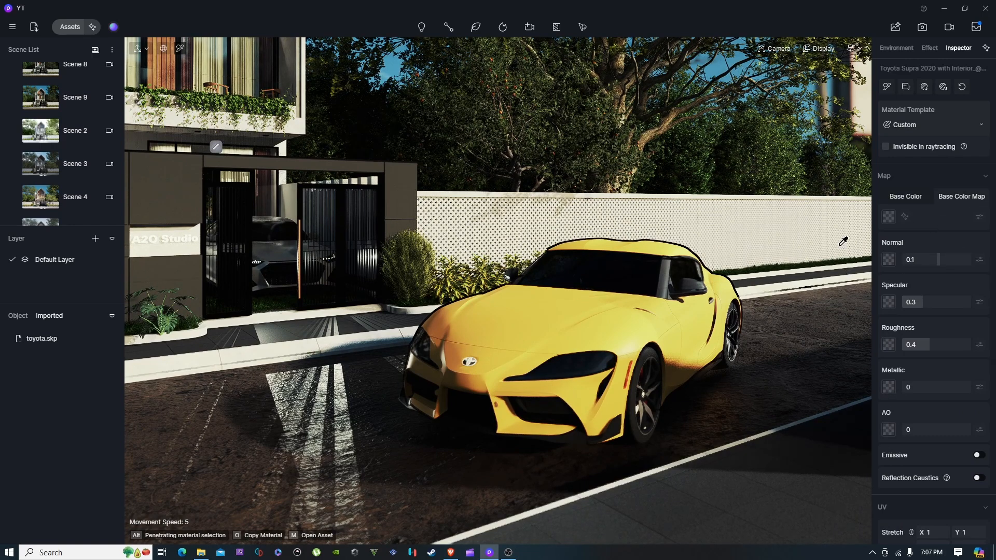
left_click(889, 218)
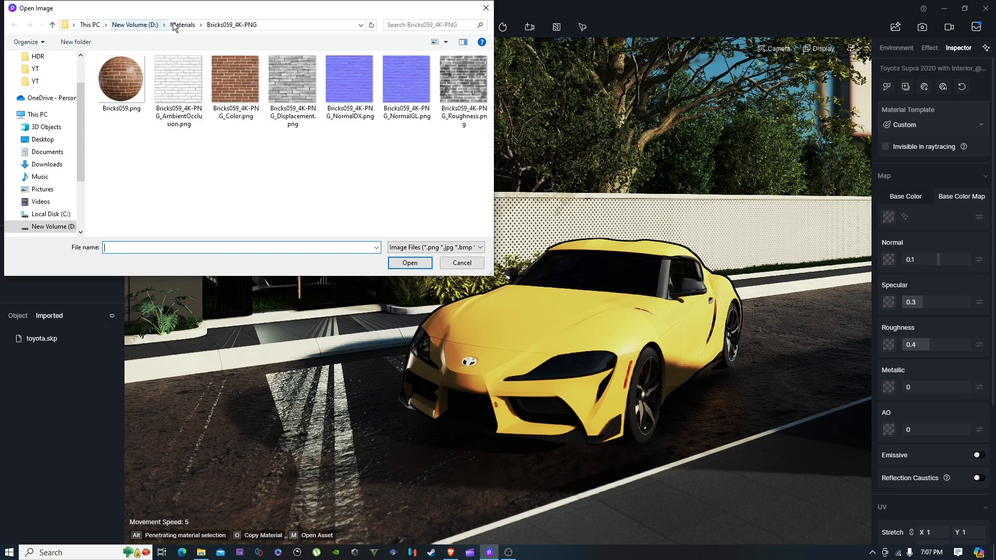
left_click(136, 24)
scroll(138, 178, "down", 3)
double_click(135, 144)
double_click(135, 67)
double_click(126, 78)
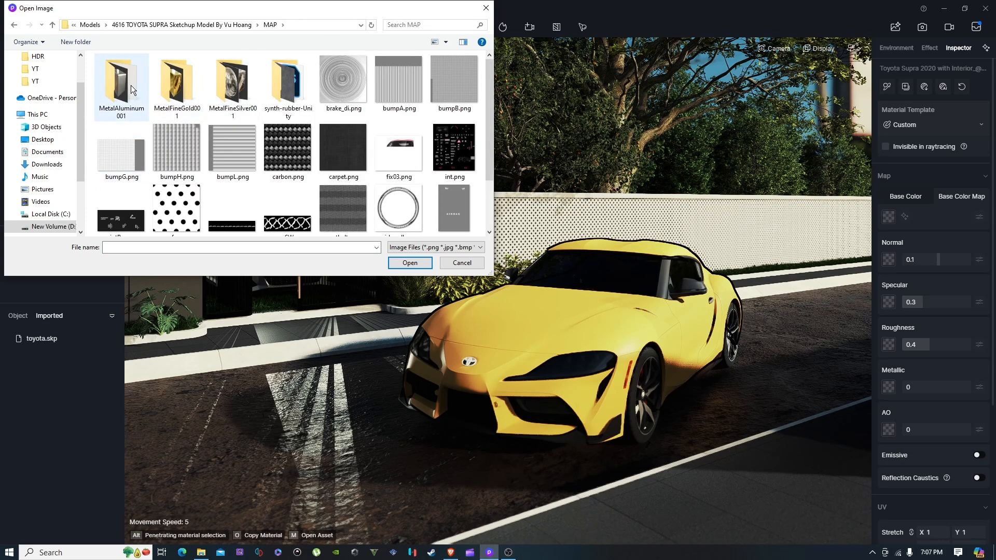
double_click(182, 88)
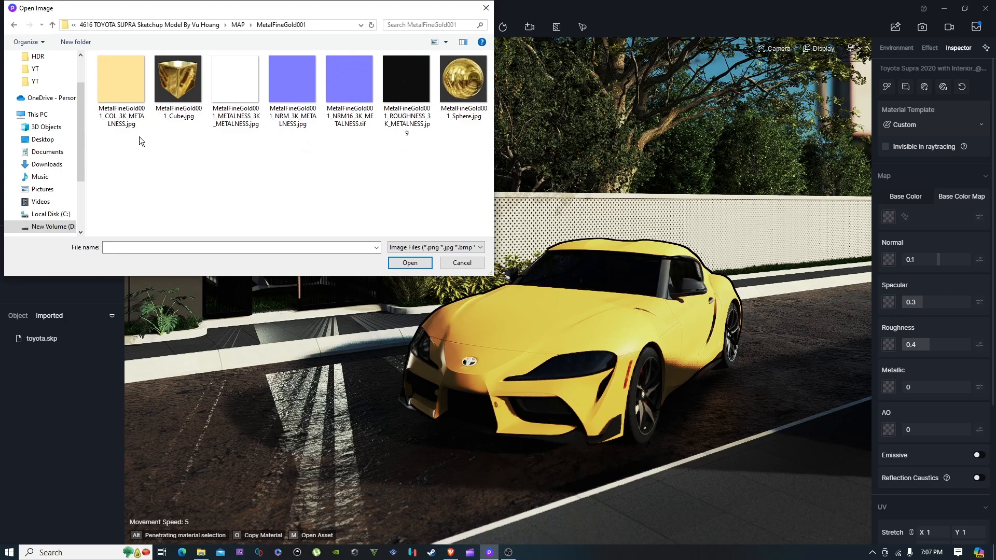
left_click(110, 96)
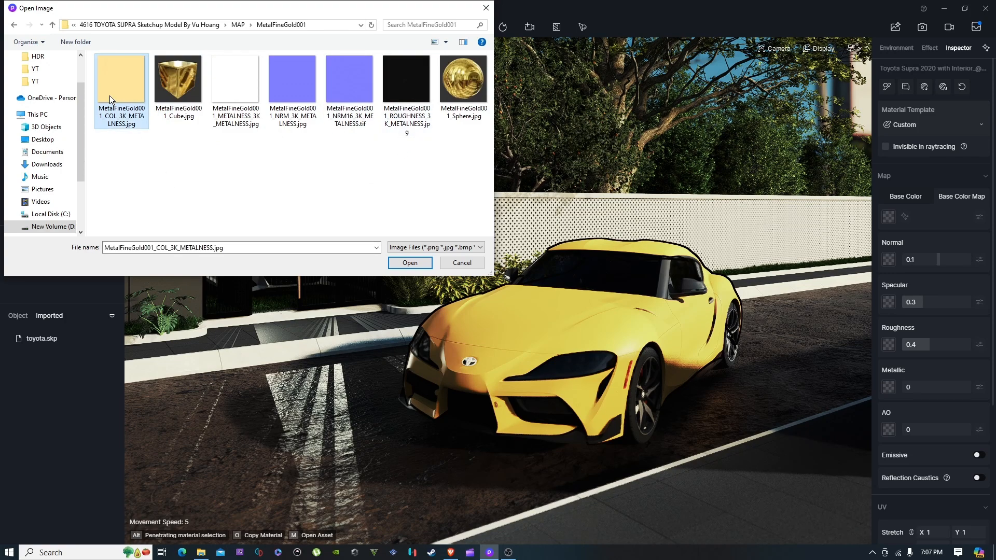
left_click(410, 263)
Assign MetalFineGold001_NRM_3K_METALNESS.jpg as the body paint's normal map.
left_click(886, 258)
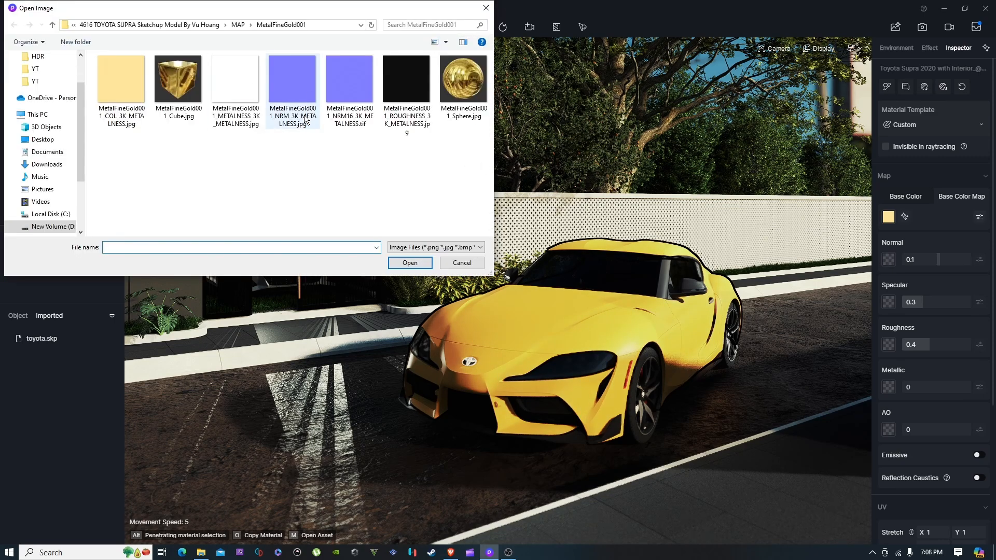
left_click(305, 119)
left_click(411, 264)
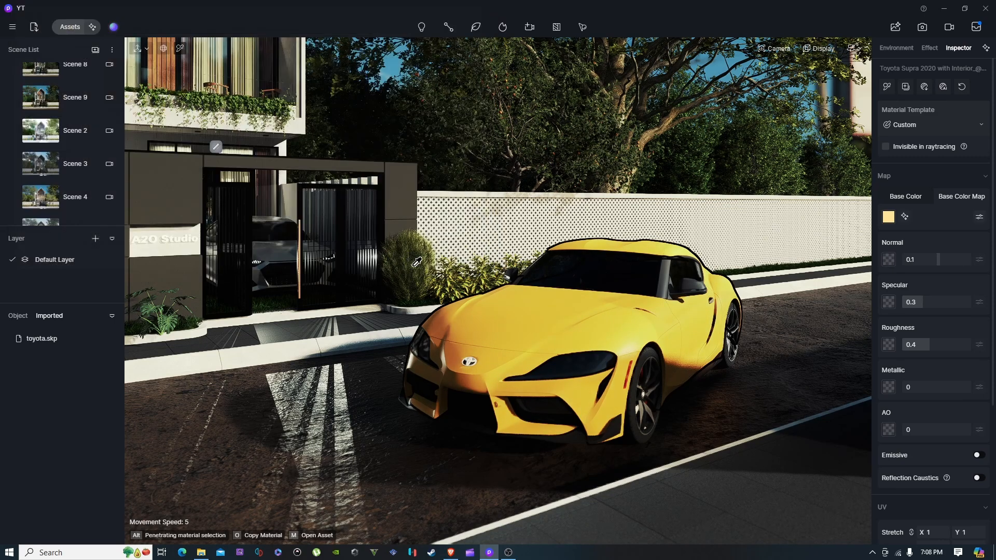
Assign MetalFineGold001_ROUGHNESS_3K_METALNESS.jpg as the roughness map and MetalFineGold001_METALNESS_3K_METALNESS.jpg as the metallic map of the body paint.
left_click(890, 346)
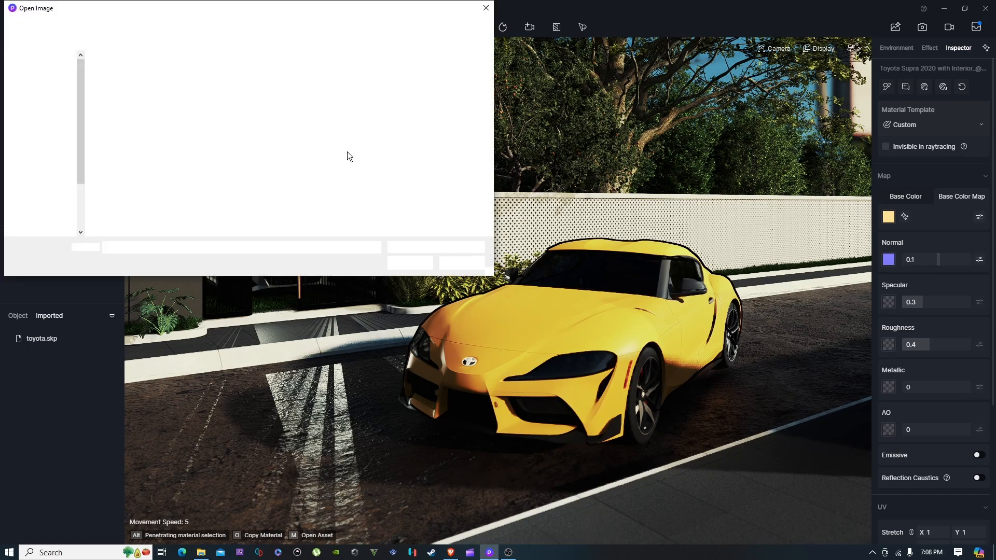
left_click(408, 96)
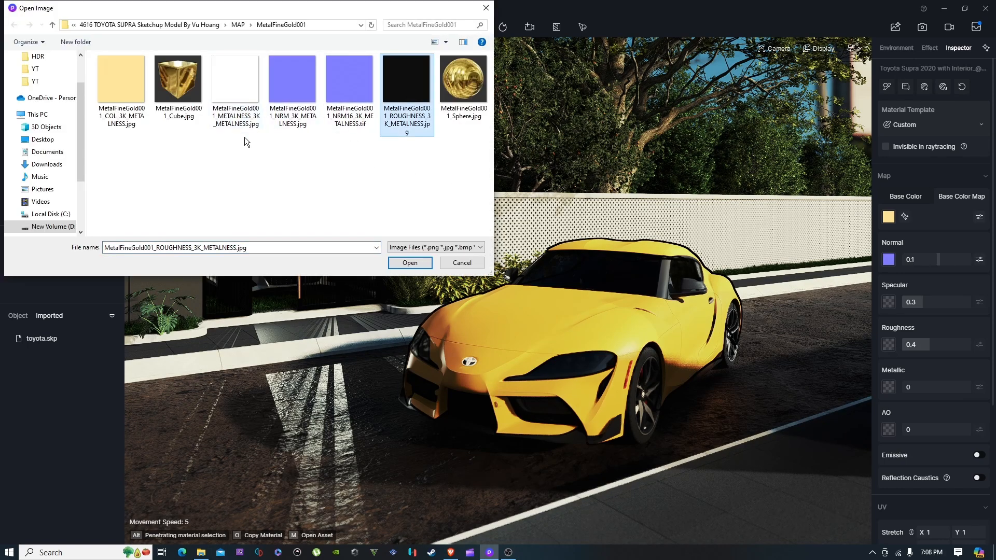
left_click(409, 263)
left_click(888, 388)
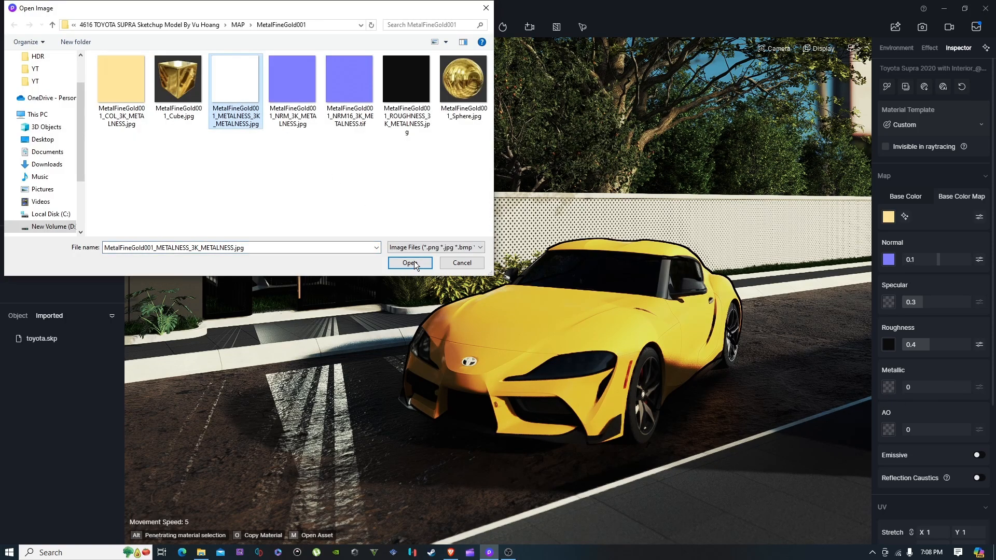
left_click(411, 263)
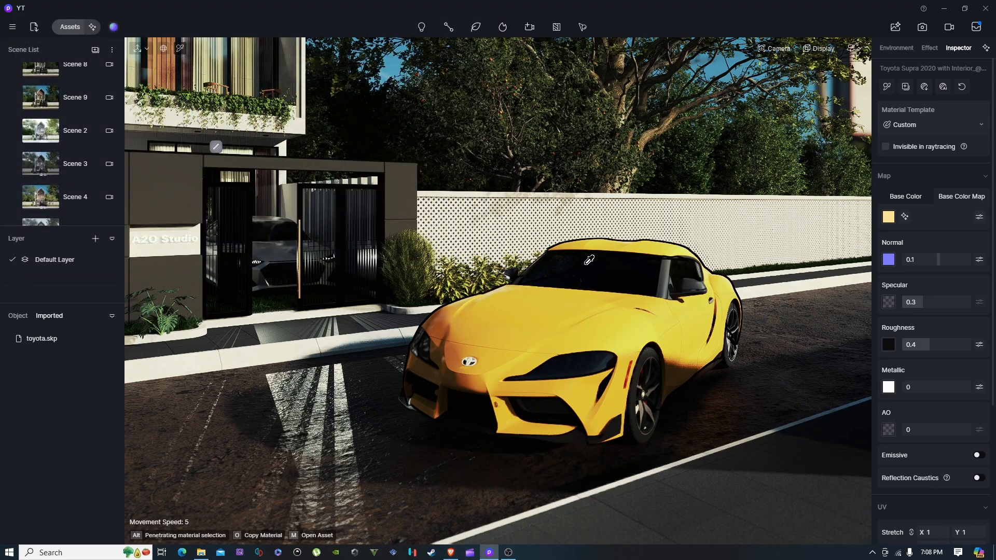
Turn off the camera's depth of field for a close view of the Supra's front.
right_click_drag(711, 268, 628, 345)
key("w")
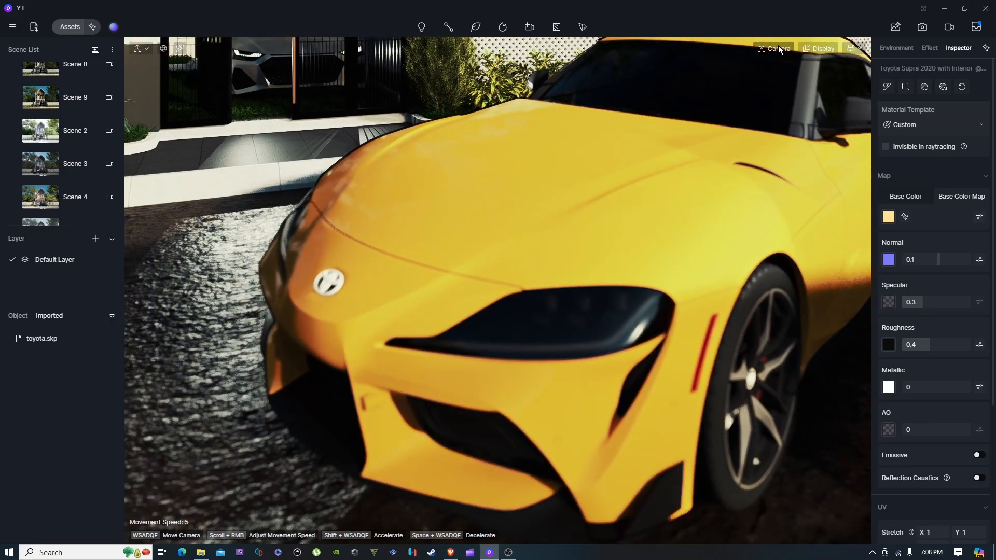
left_click(778, 45)
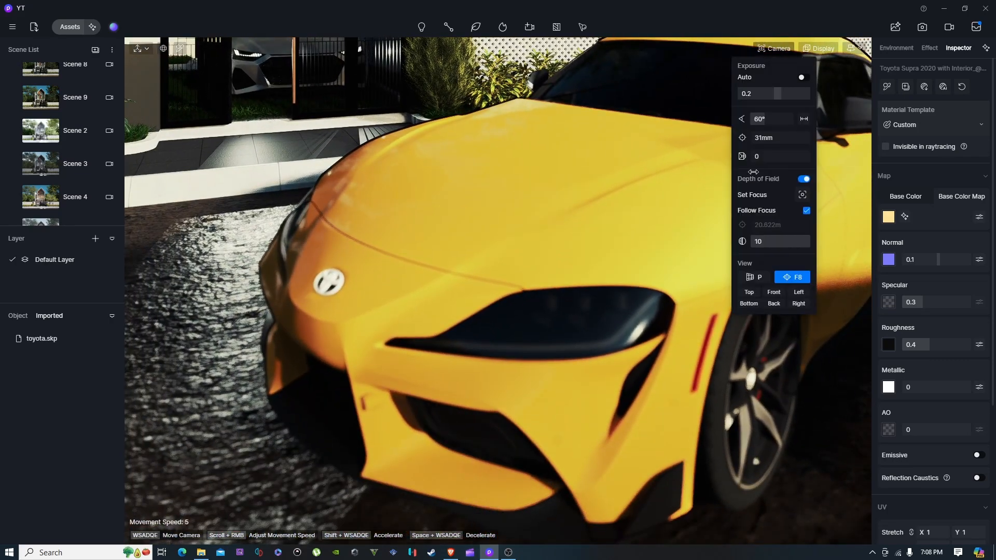
left_click(802, 180)
Inspect the headlight's transparent cover material, the front bumper and the hood up close.
key("a")
right_click_drag(593, 232, 666, 257)
key("w")
left_click(548, 189)
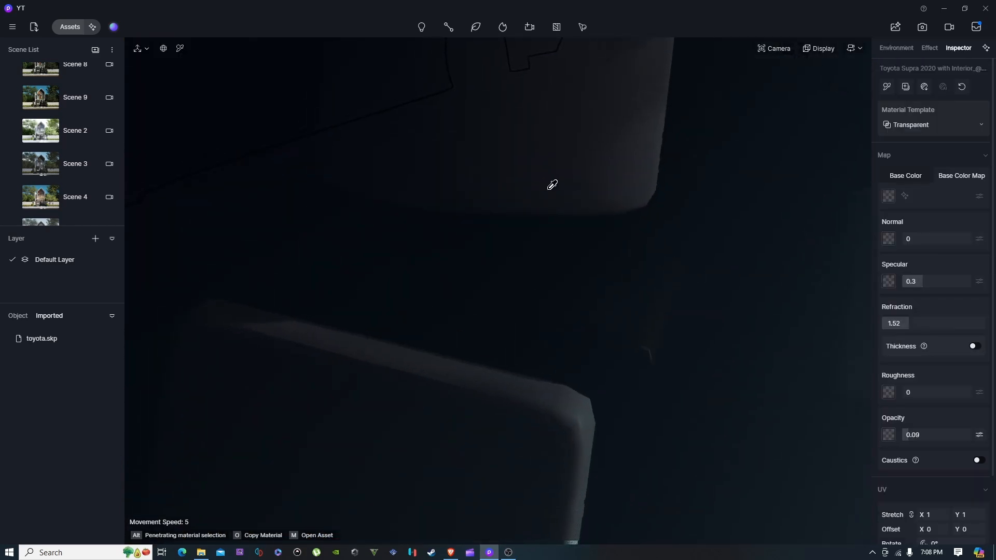
key("s")
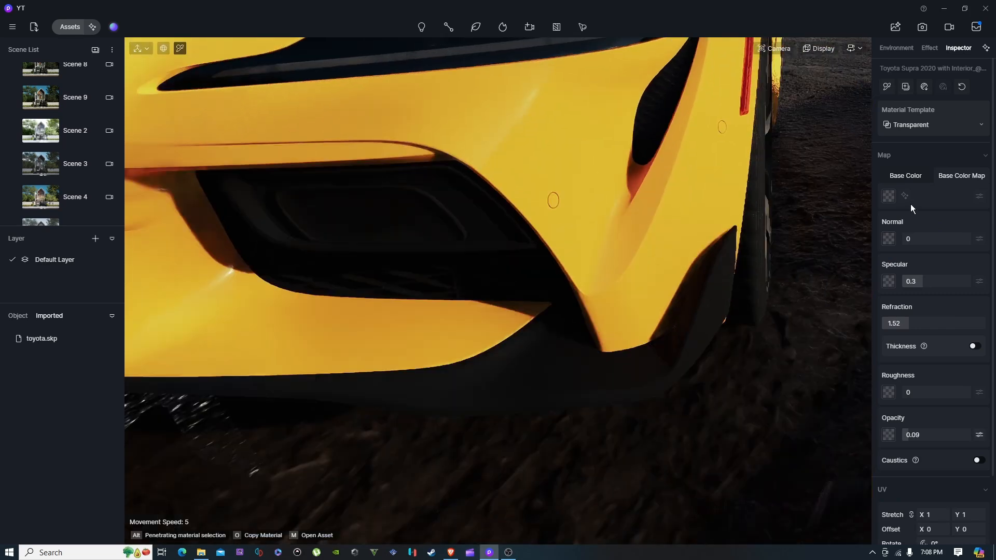
key("s")
key("e")
key("w")
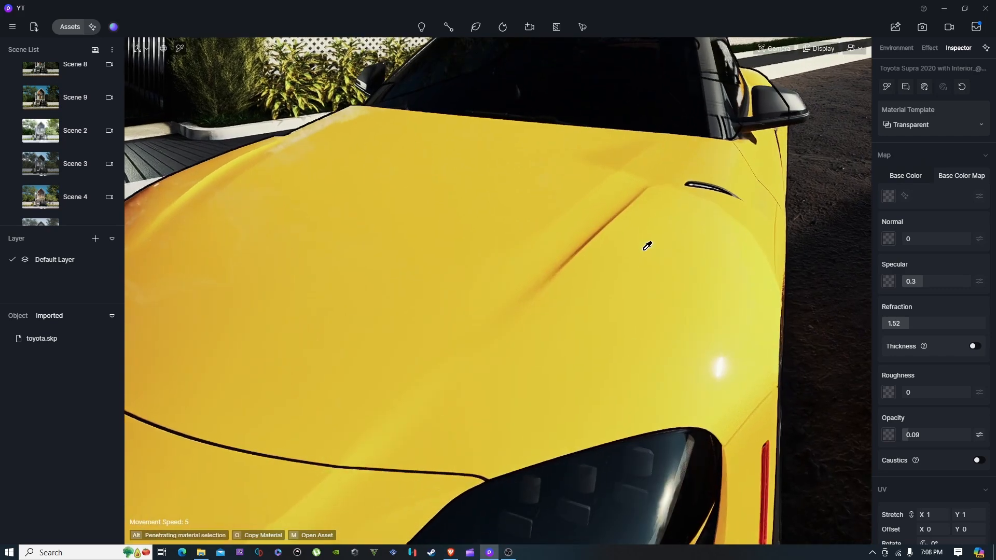
key("w")
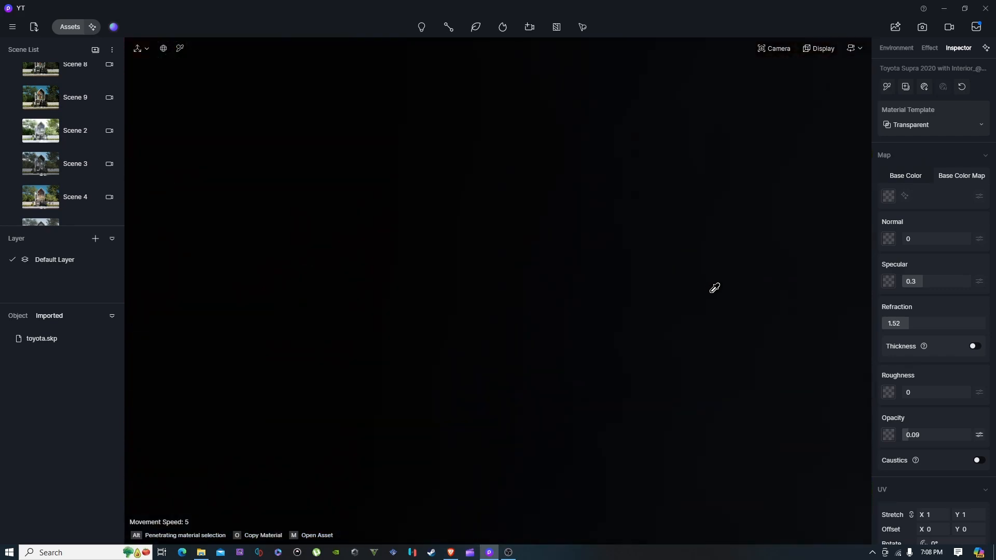
Turn on Emissive for the material of the square lamp blocks inside the Supra's headlights.
key("s")
right_click_drag(754, 442, 559, 195)
key("s")
key("w")
key("w")
key("s")
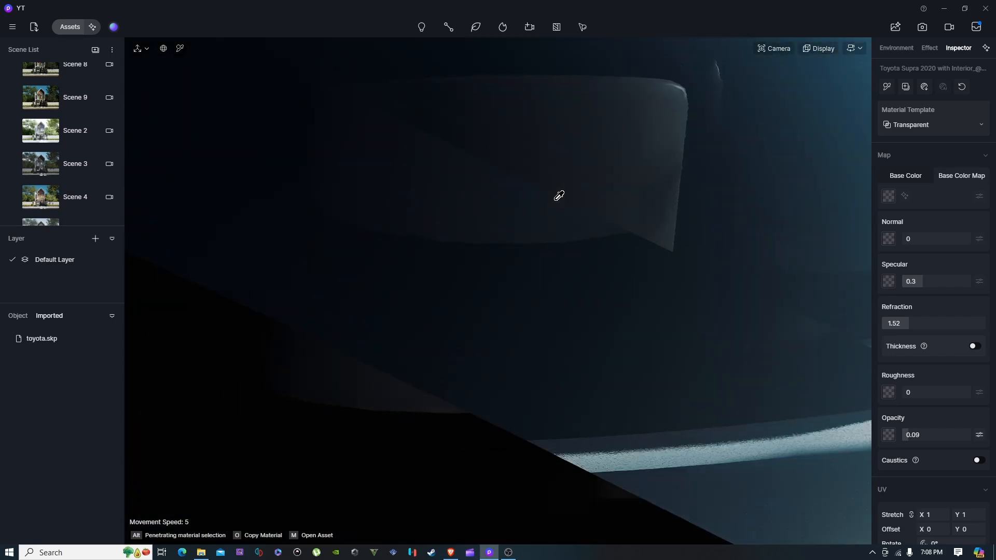
key("w")
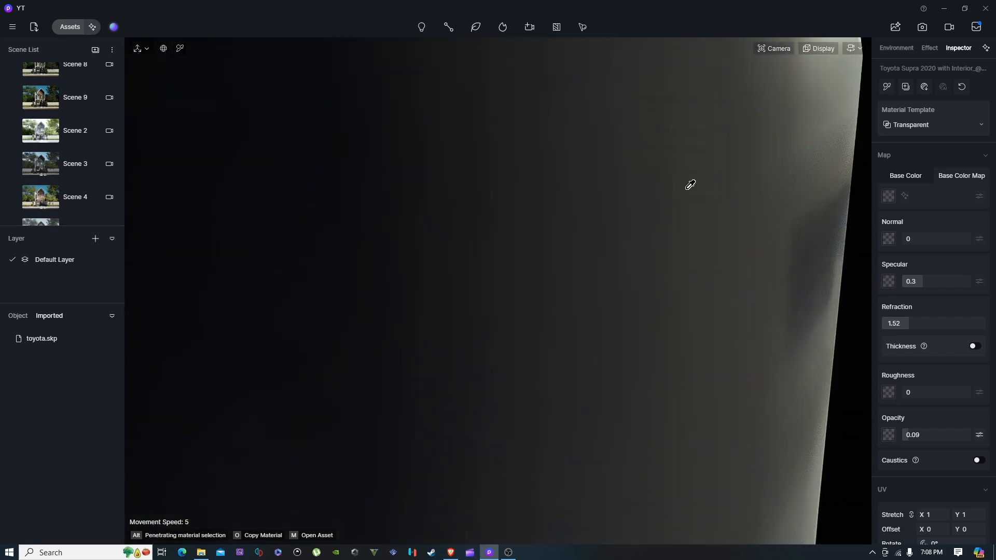
left_click(804, 208)
scroll(962, 366, "down", 1)
left_click(979, 424)
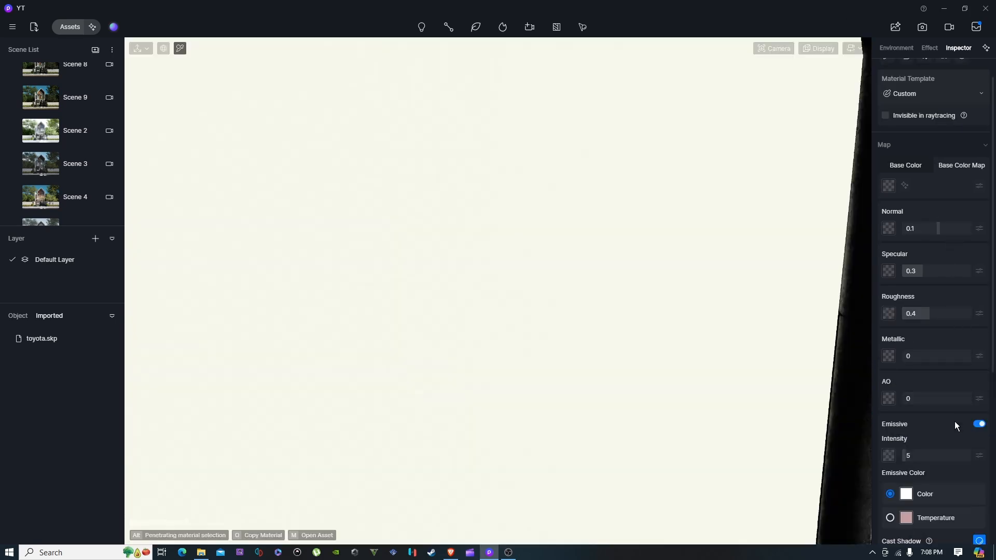
key("s")
right_click_drag(627, 261, 508, 243)
key("d")
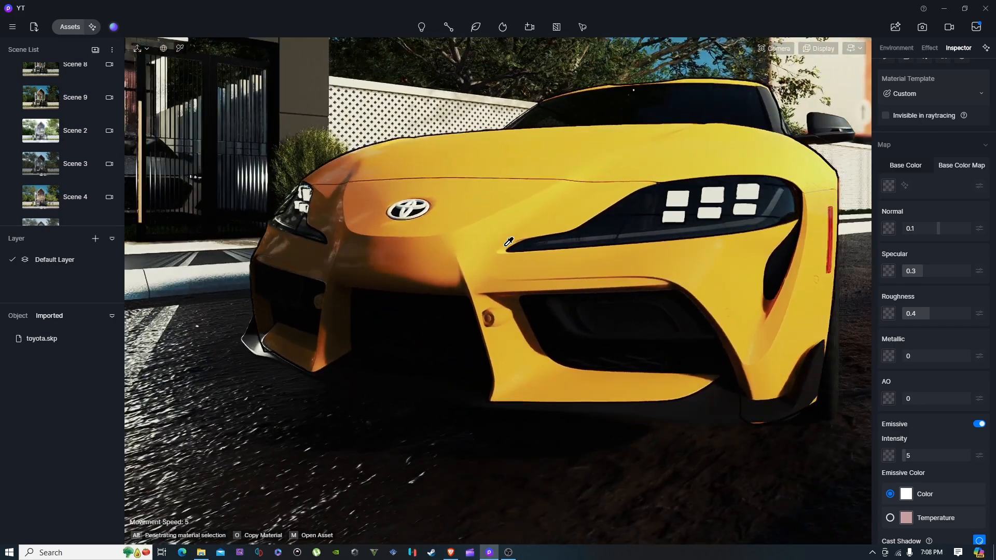
Examine the Supra's front and the inside of its headlight at close range for the light strip.
key("Escape")
key("e")
key("s")
right_click_drag(673, 350, 744, 229)
key("d")
key("Escape")
key("s")
key("w")
key("w")
key("d")
key("s")
key("w")
key("s")
key("s")
key("w")
key("w")
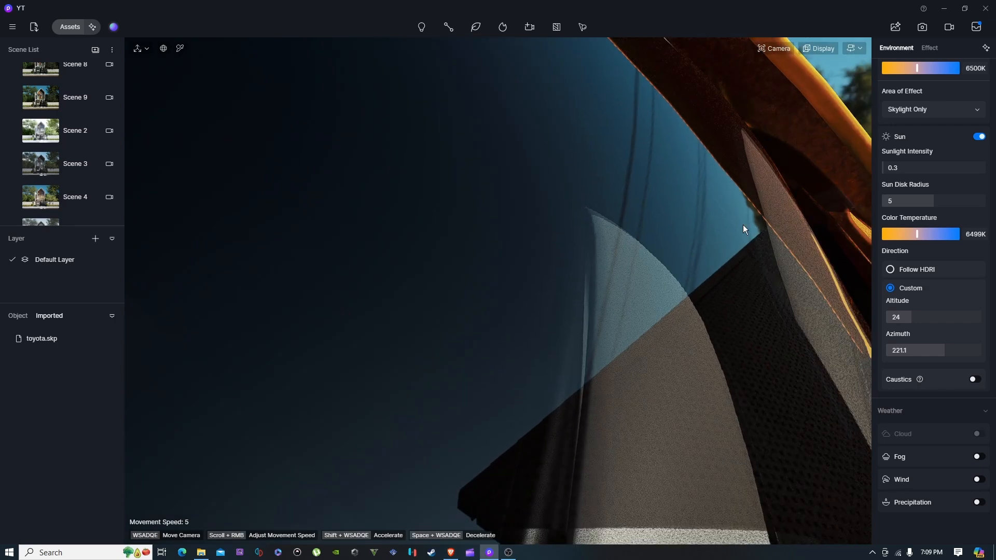
Set the movement speed of the Fly navigation to 3.
left_click(859, 48)
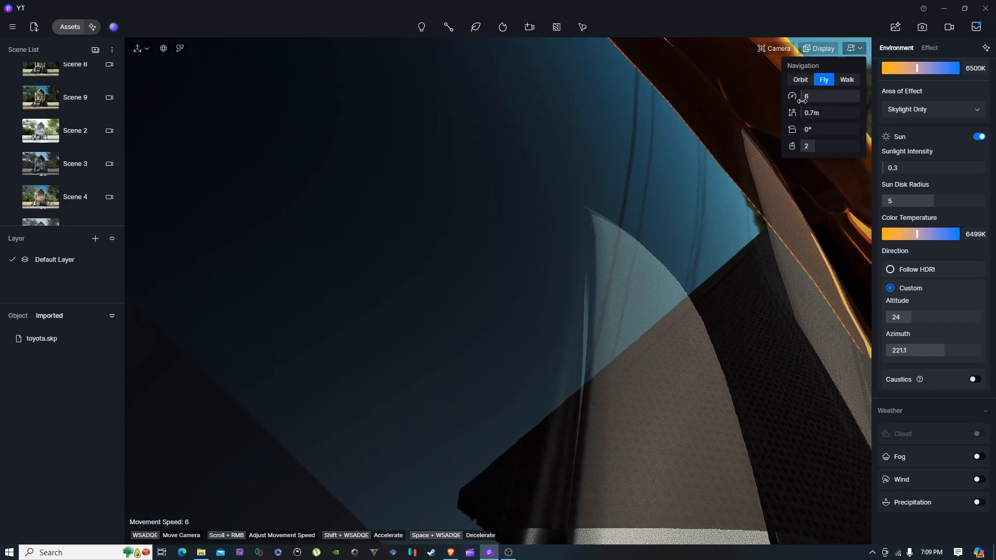
scroll(632, 181, "down", 1)
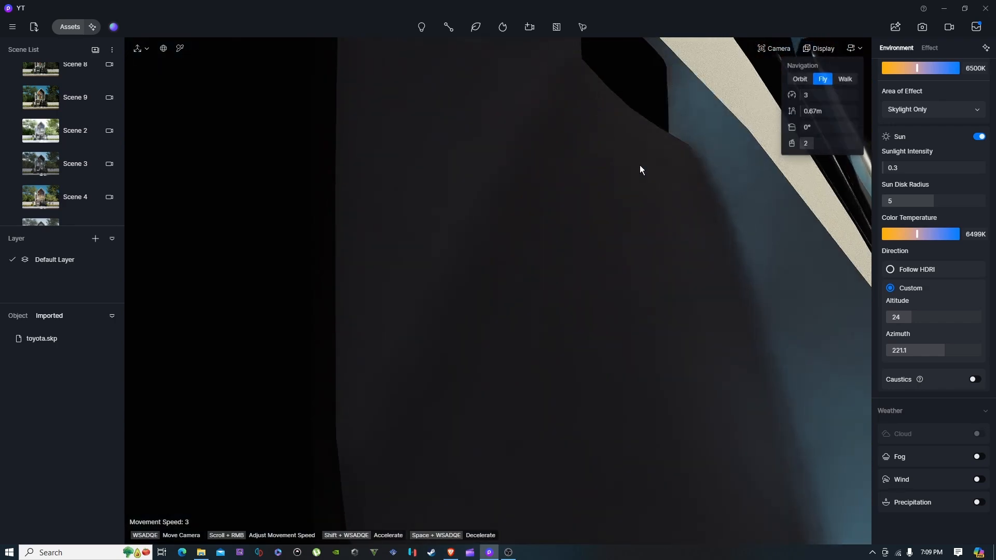
right_click_drag(632, 179, 666, 139)
Turn on Emissive for the light strip material inside the Supra's headlights.
key("i")
left_click(581, 267)
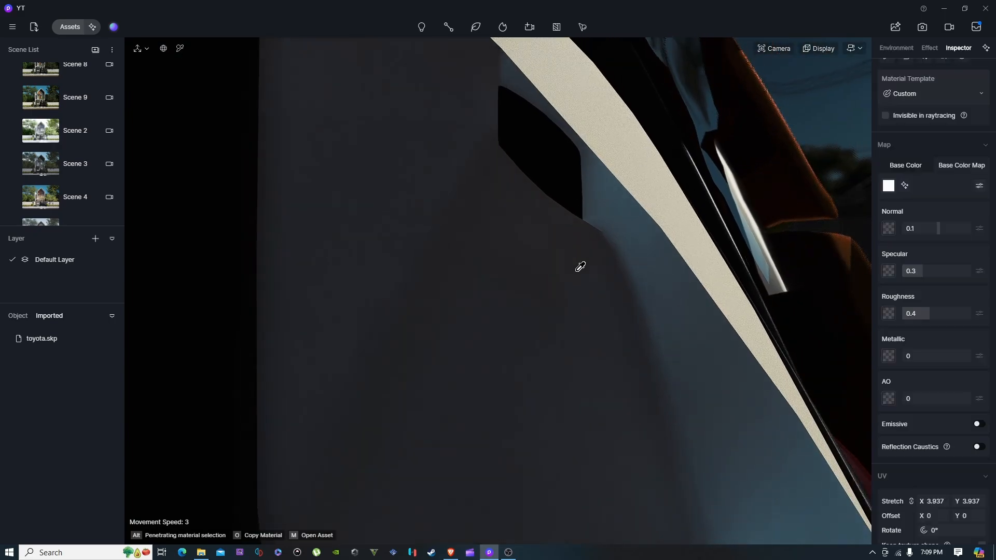
left_click(979, 424)
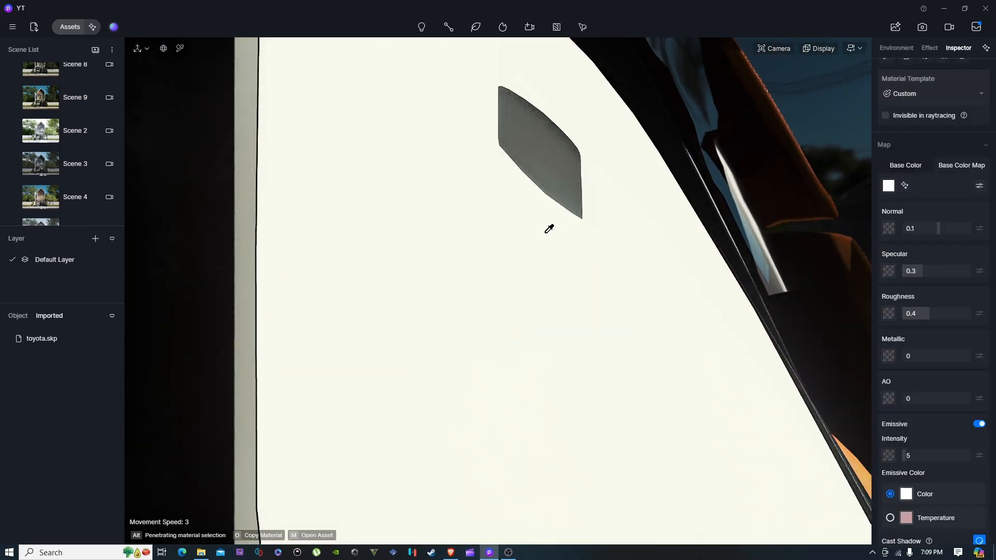
scroll(544, 260, "down", 3)
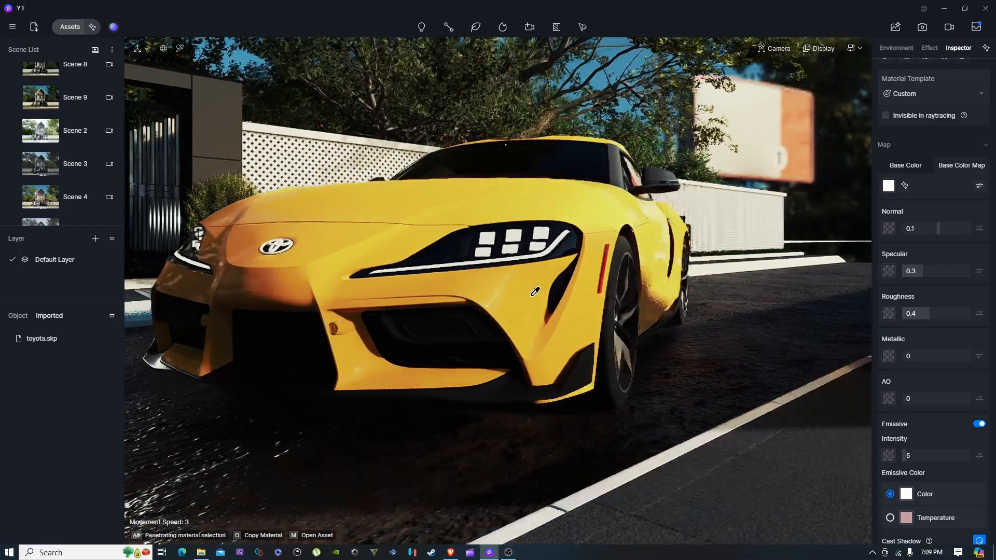
scroll(535, 291, "down", 2)
right_click_drag(535, 292, 540, 289)
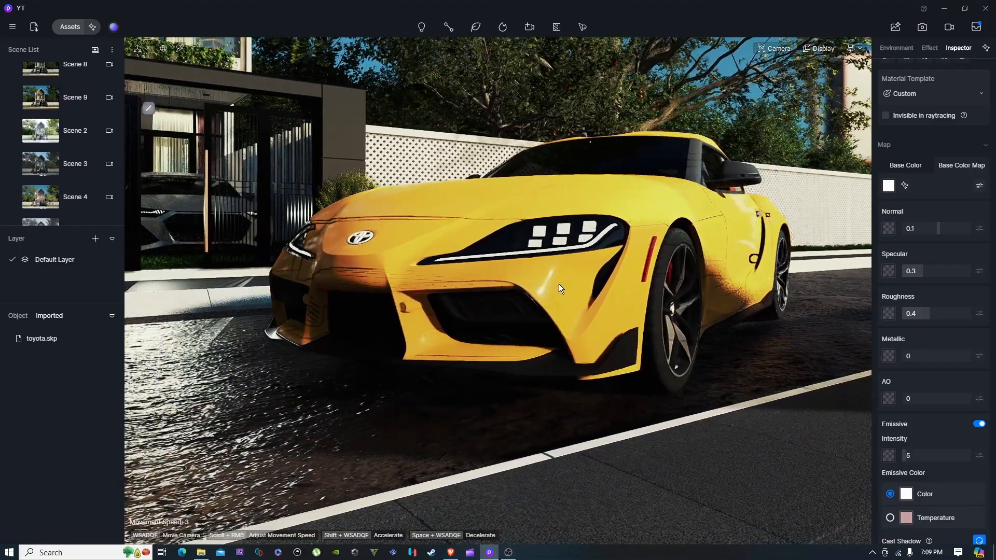
Set the viewport's realtime quality to Smooth with the whole Supra and the house gate in view.
right_click_drag(649, 273, 643, 238)
scroll(590, 294, "down", 2)
scroll(659, 261, "down", 2)
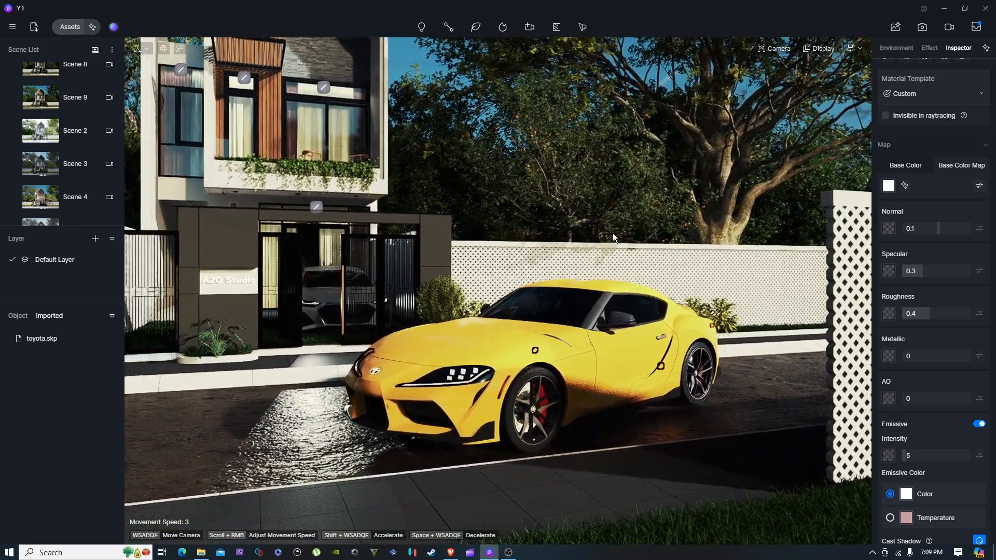
left_click(819, 49)
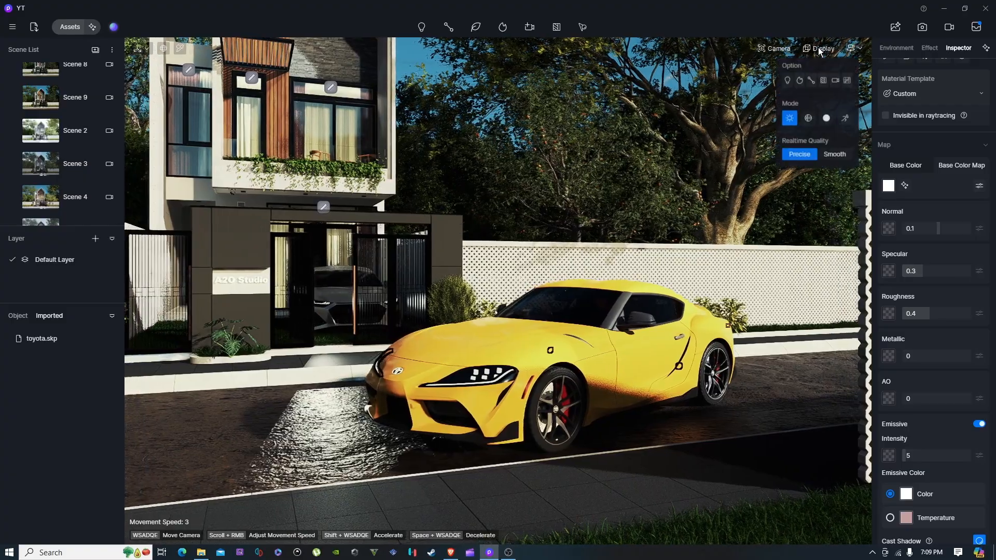
left_click(837, 157)
Examine the house front and the Supra from several distances in Smooth realtime quality.
right_click_drag(643, 254, 330, 224)
key("s")
key("w")
key("s")
key("q")
left_click(331, 211)
right_click_drag(493, 223, 490, 246)
key("Escape")
right_click_drag(488, 303, 577, 165)
key("s")
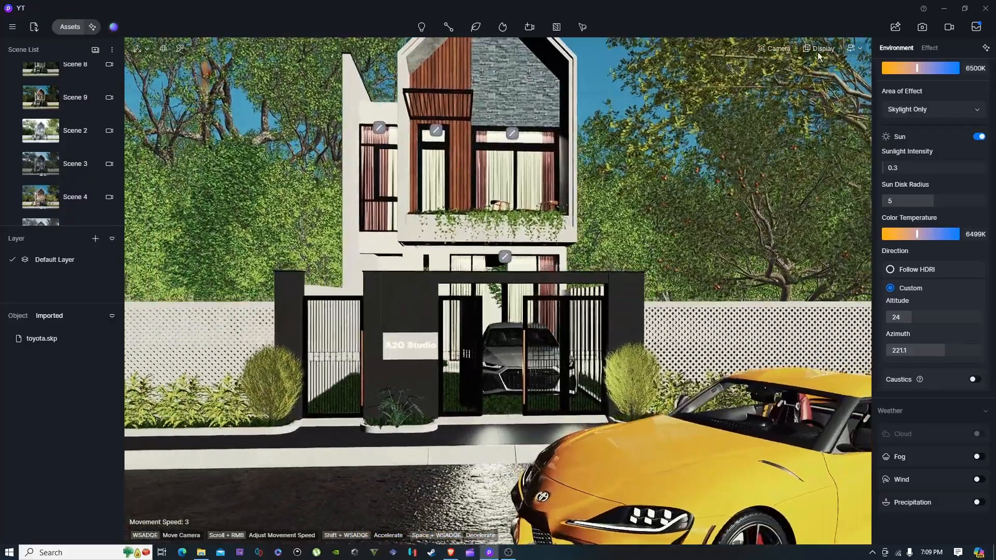
Set the viewport's realtime quality to Precise and frame the house front with the Supra.
left_click(824, 48)
left_click(807, 162)
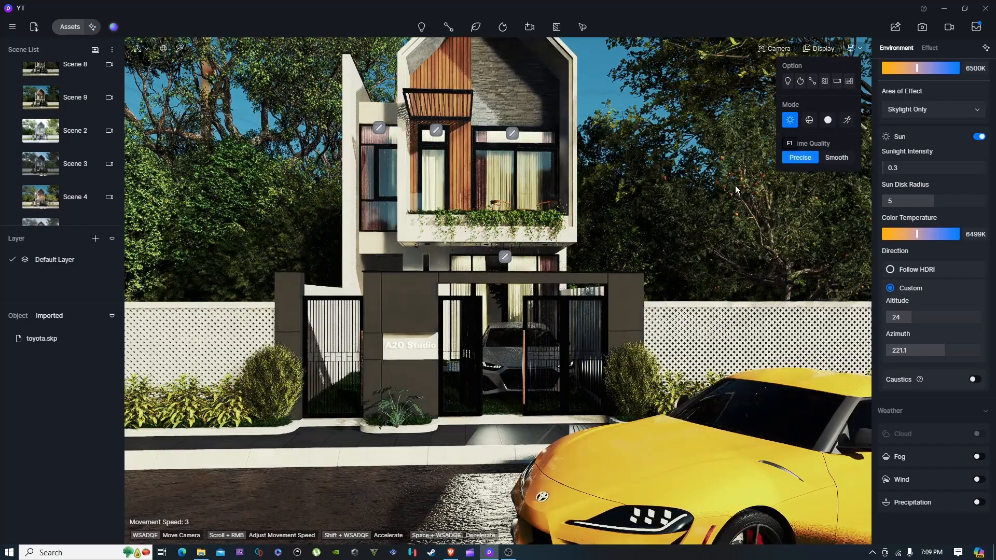
right_click_drag(440, 282, 758, 86)
left_click(820, 49)
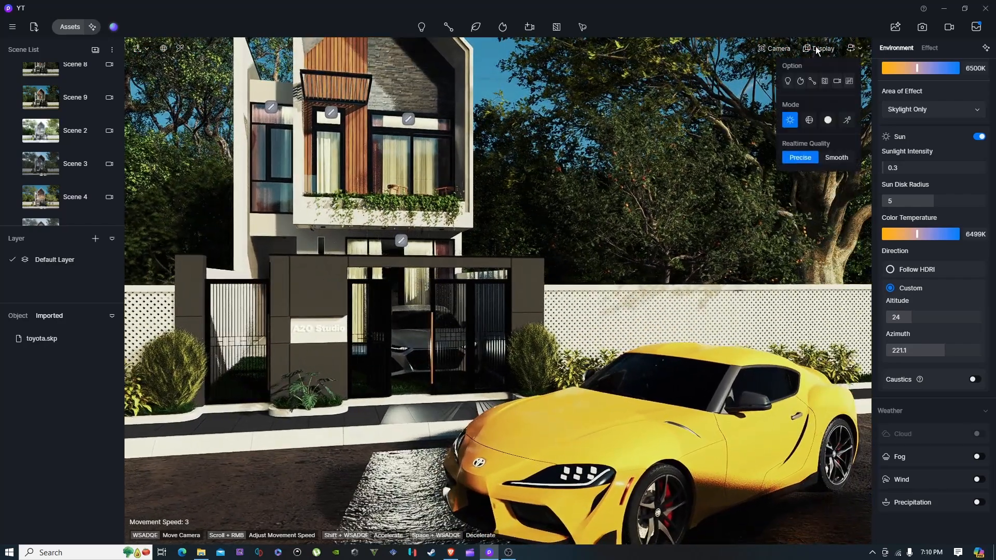
right_click_drag(558, 464, 511, 368)
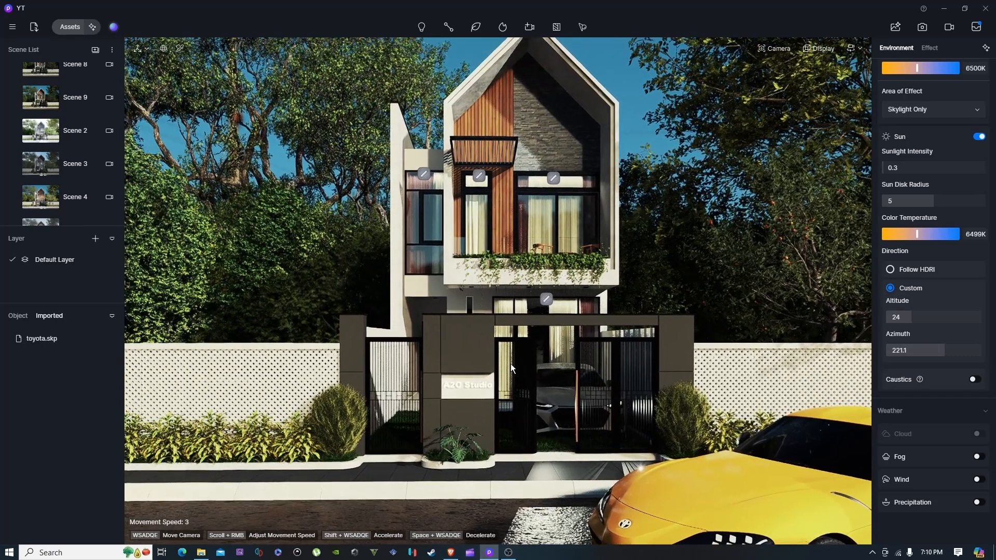
Select the strip light above the narrow upper-floor window and look over the display options for lights and assets.
left_click(552, 179)
left_click(478, 176)
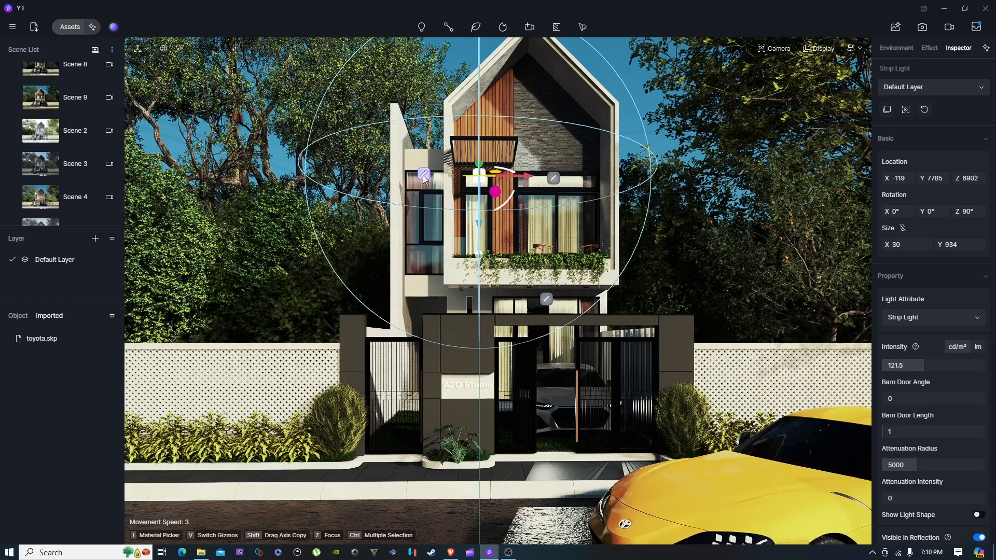
left_click(820, 51)
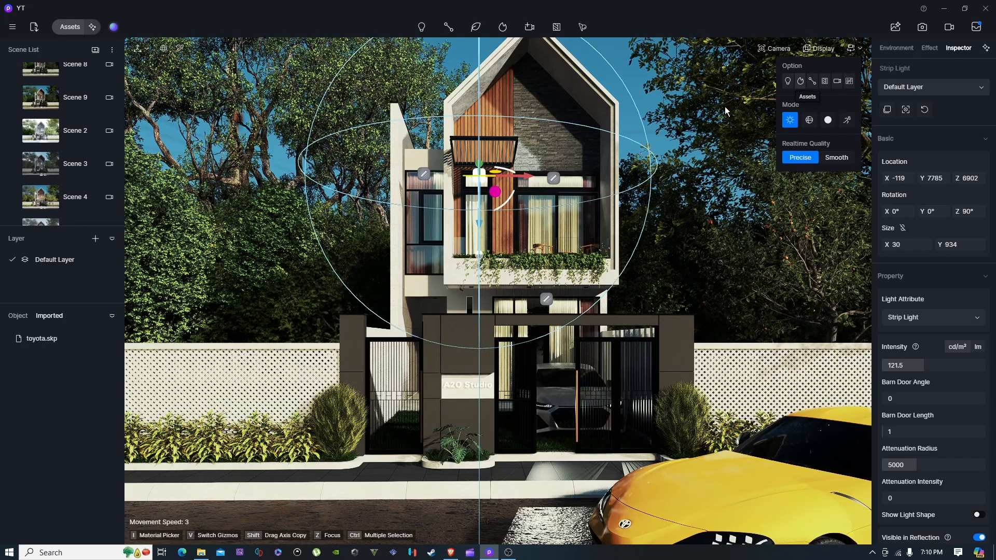
Place a Fire05 particle from the asset library on the gate pillar nearest the Supra and delete it.
left_click(61, 26)
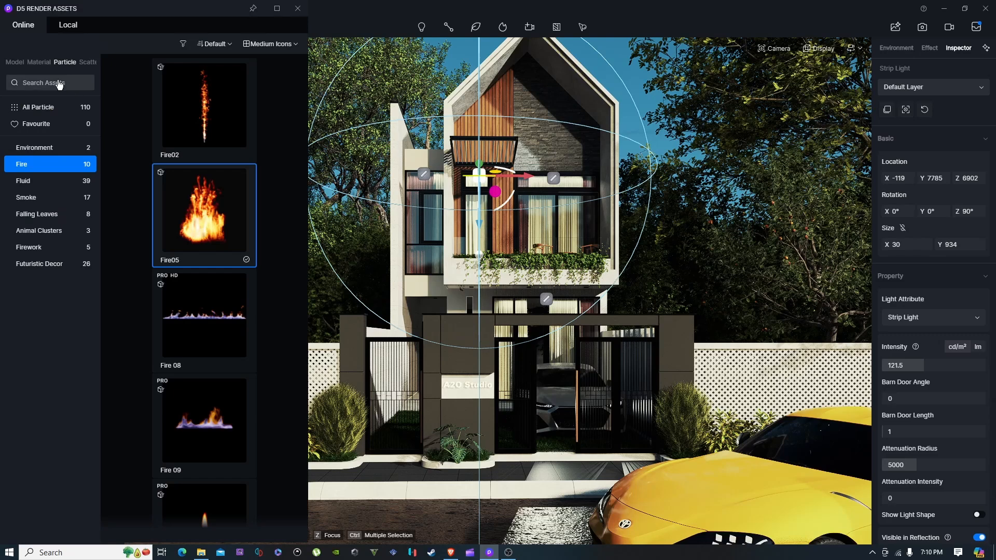
left_click_drag(235, 209, 676, 349)
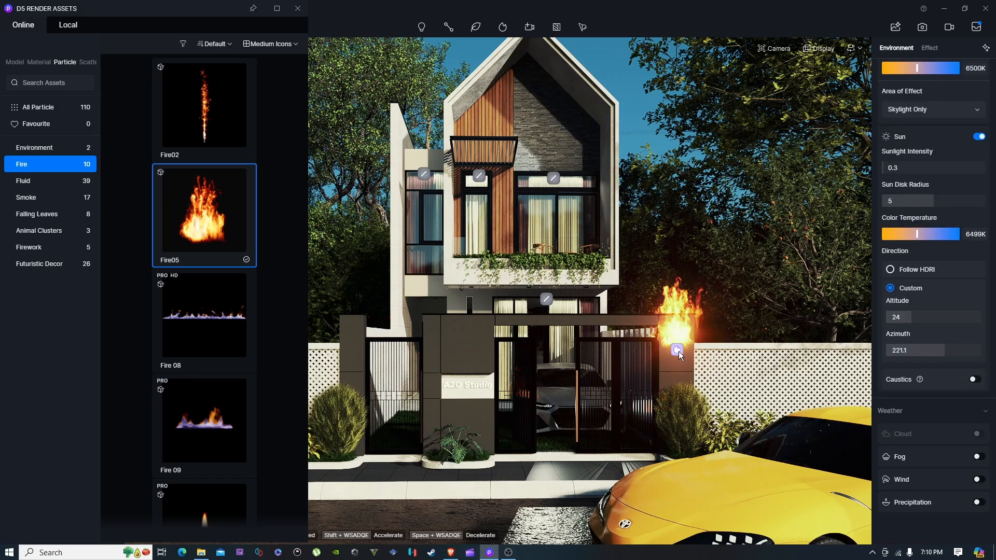
mouse_move(823, 58)
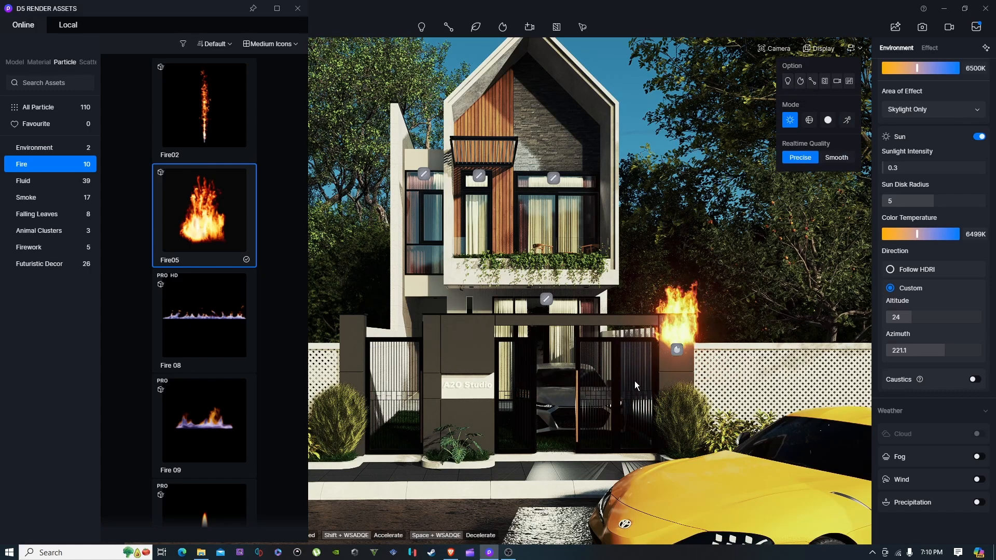
left_click(675, 348)
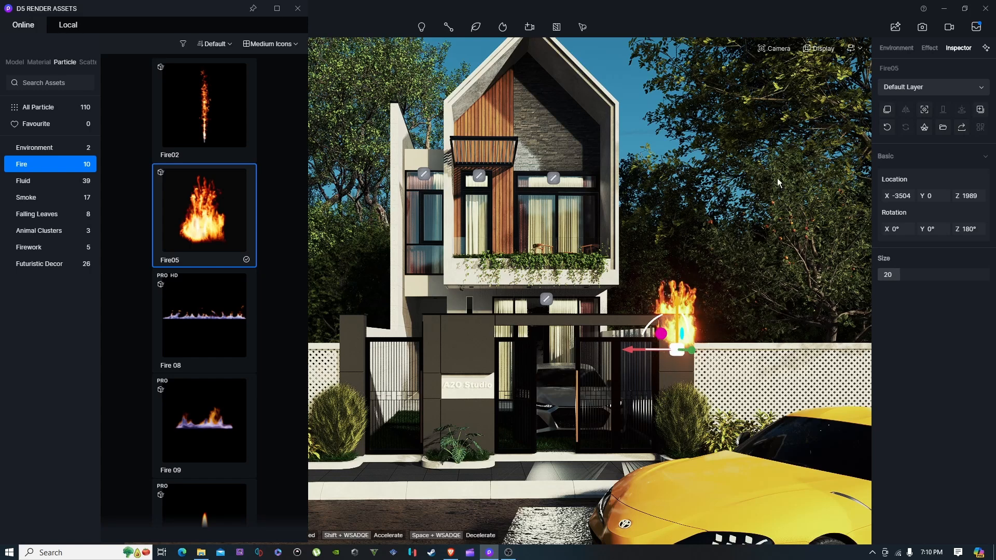
key("Delete")
Close the asset library and look over the display options for paths and cameras.
left_click(819, 52)
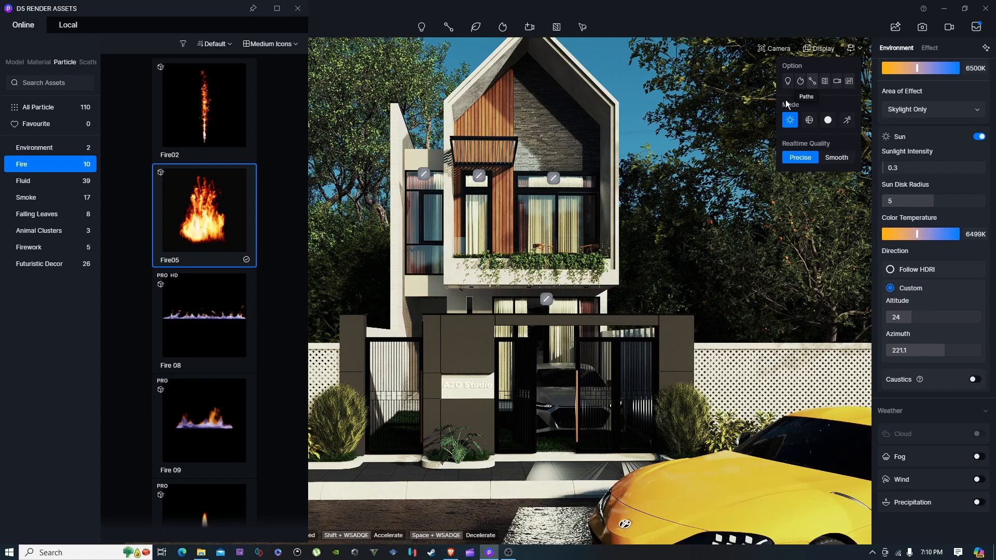
scroll(459, 259, "down", 3)
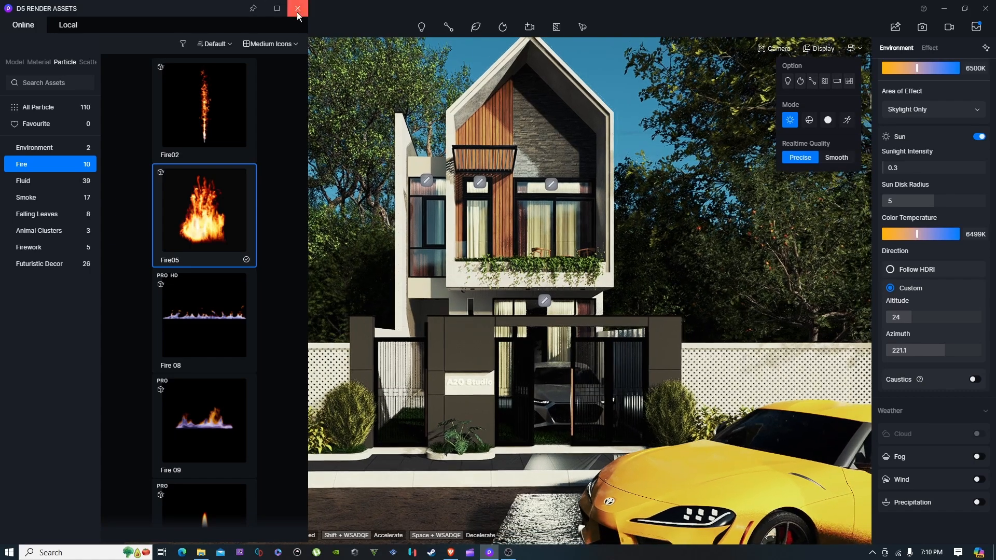
left_click(297, 9)
scroll(825, 65, "up", 3)
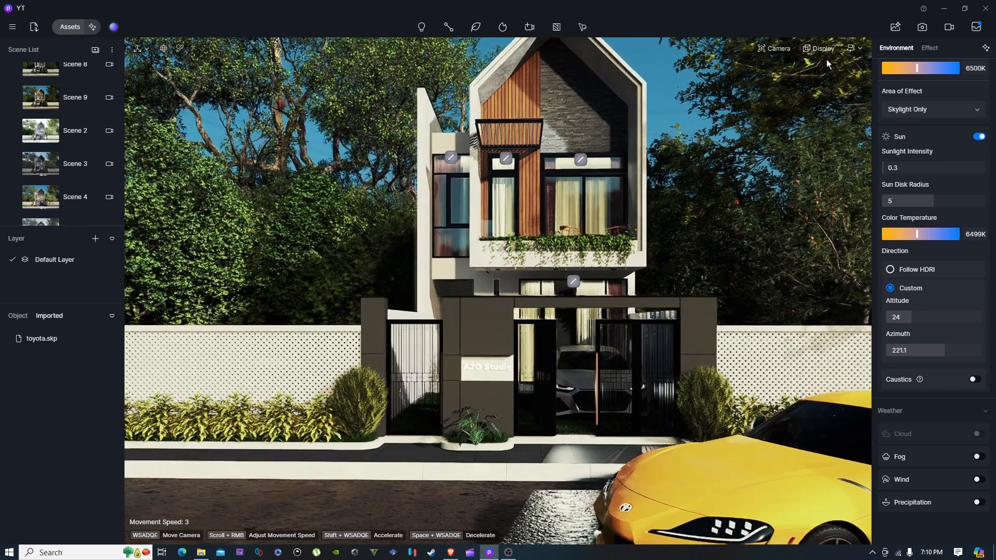
mouse_move(824, 51)
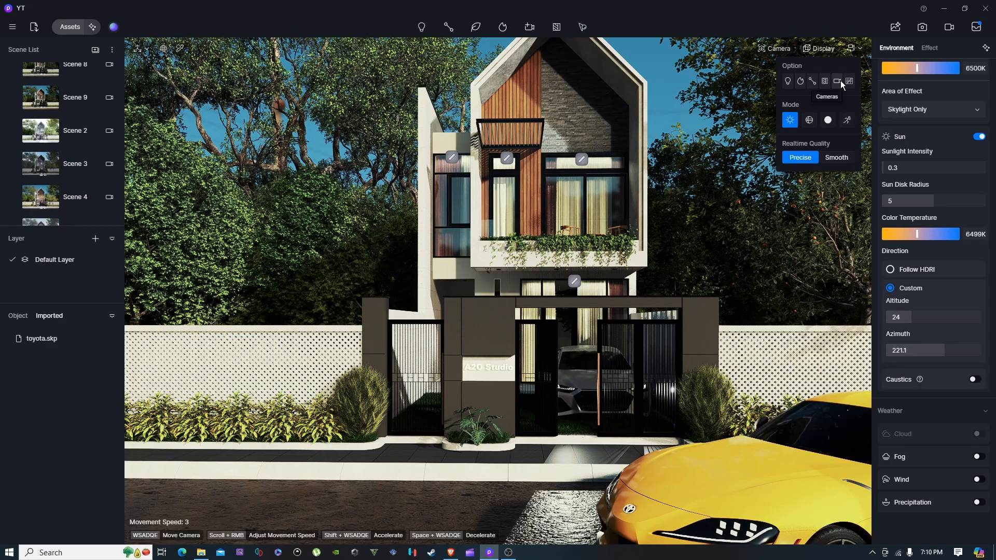
Show the rule-of-thirds grid over the view of the house and turn it off again.
key("s")
right_click_drag(539, 316, 563, 272)
key("d")
key("w")
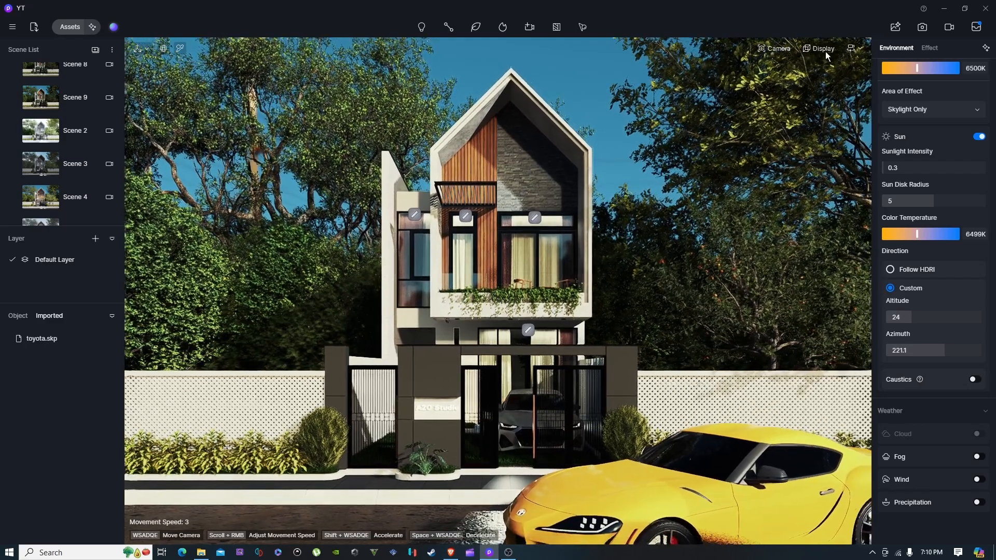
mouse_move(853, 48)
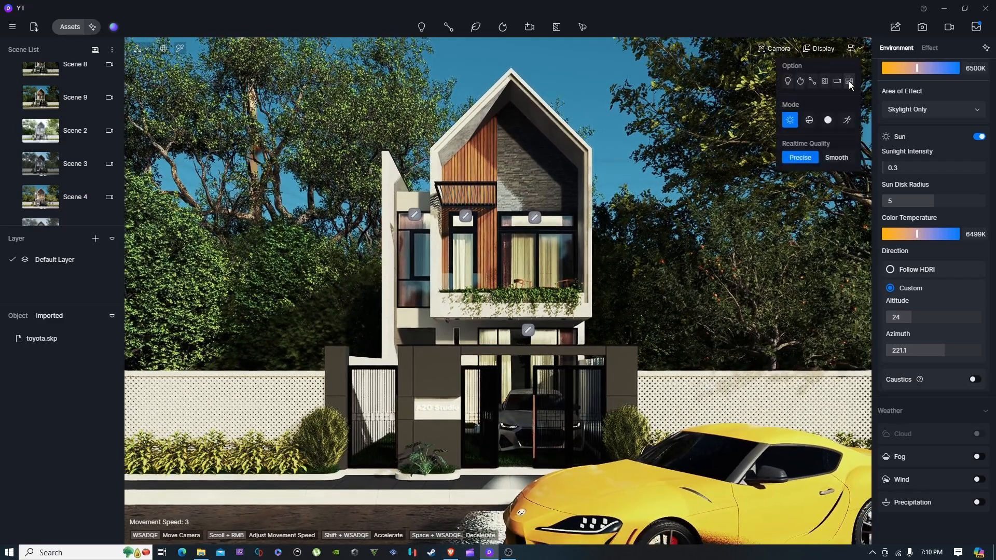
right_click_drag(581, 247, 543, 225)
mouse_move(853, 48)
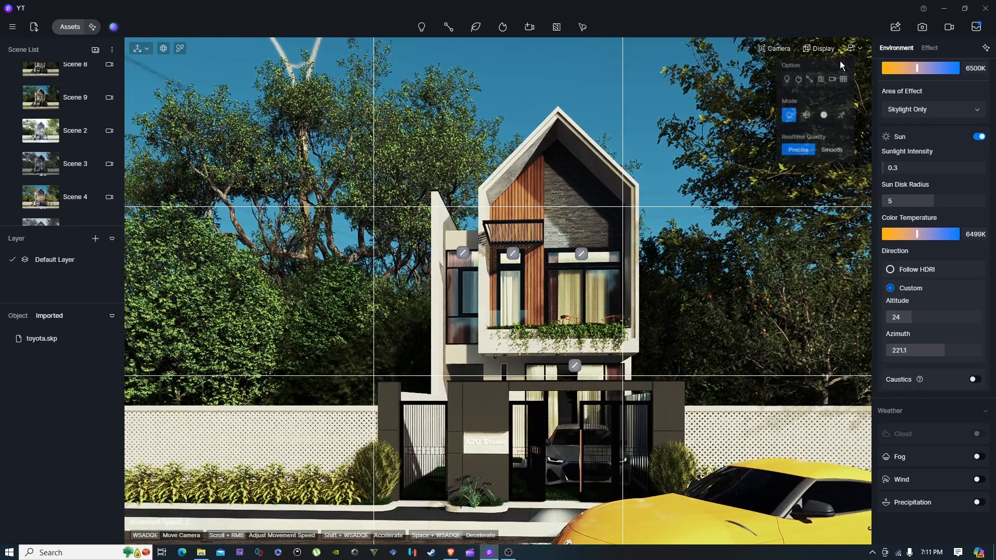
right_click_drag(511, 286, 597, 267)
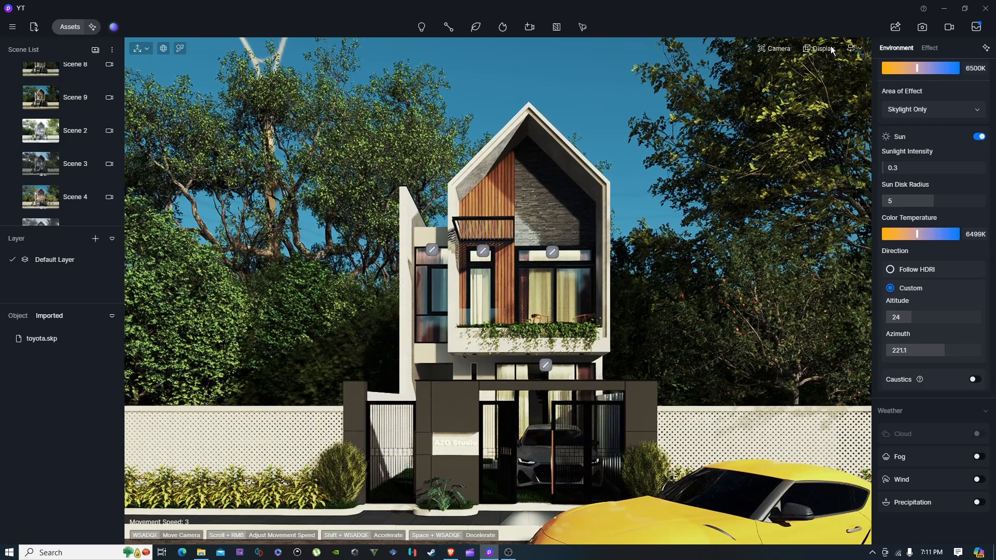
Switch the display mode to Wireframe and view the house and car from another angle.
mouse_move(832, 49)
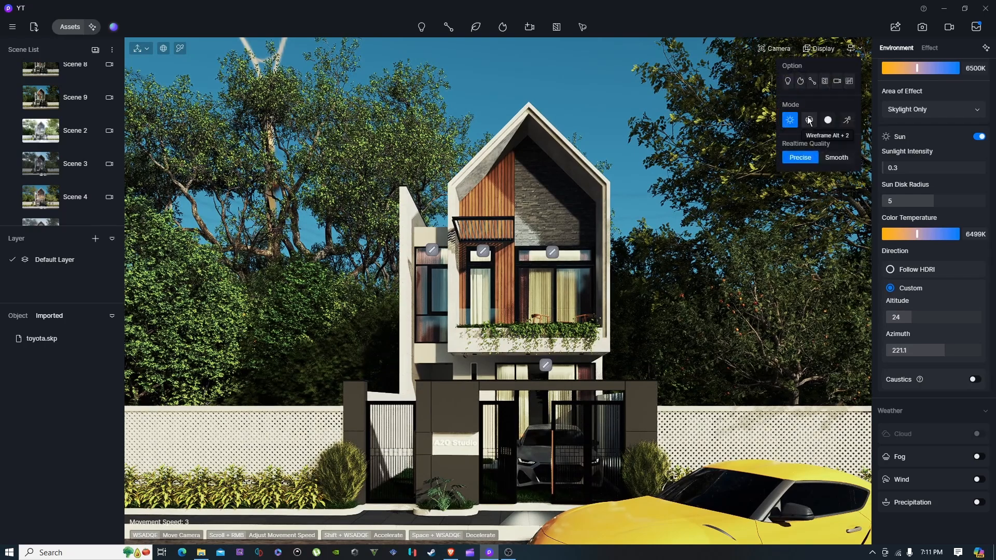
left_click(810, 121)
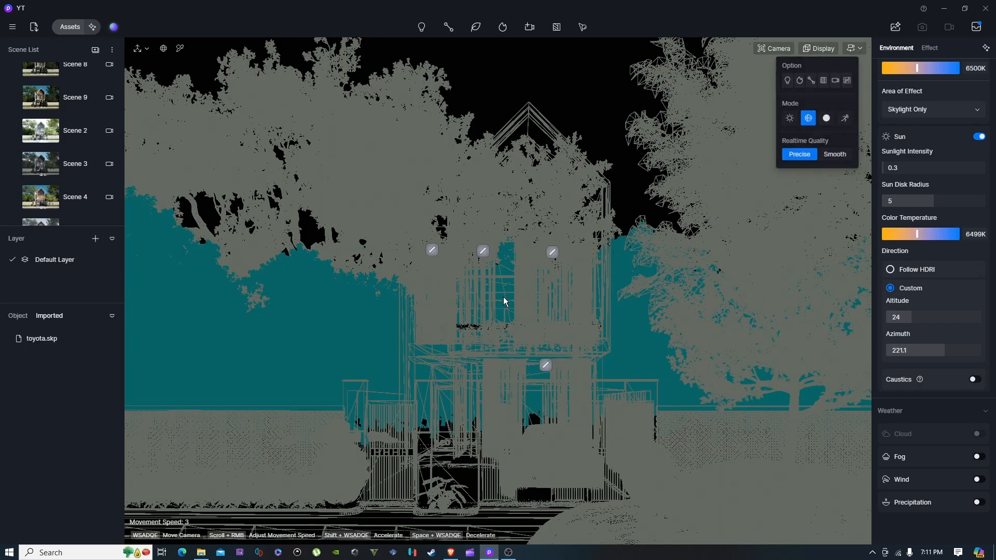
right_click_drag(503, 300, 574, 284)
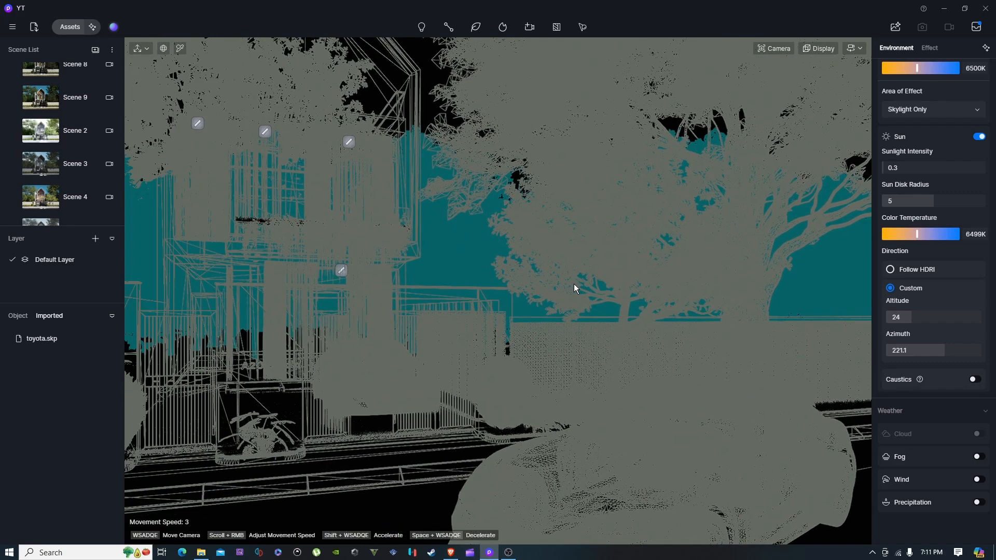
Preview the house front in Clay Model display mode and restore the fully rendered mode.
left_click(822, 48)
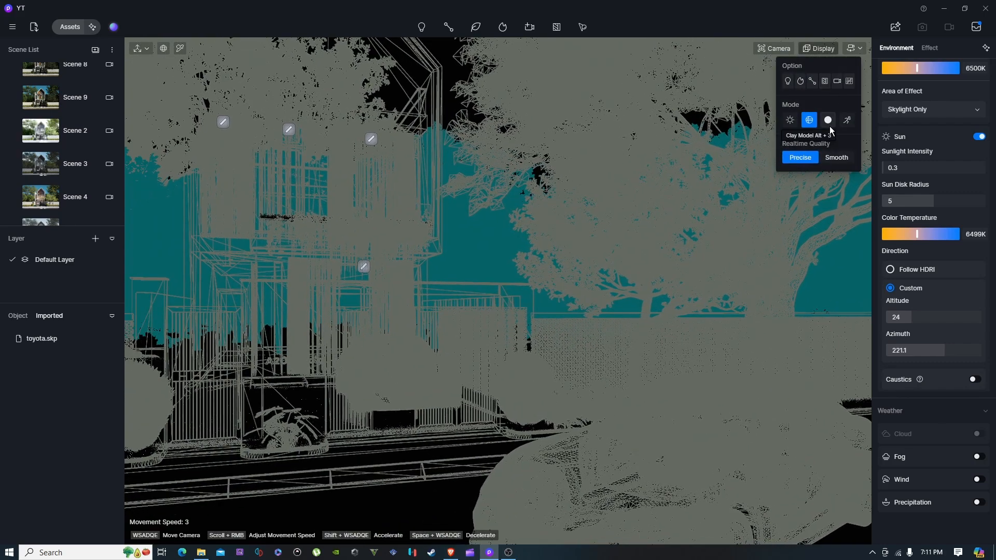
left_click(829, 126)
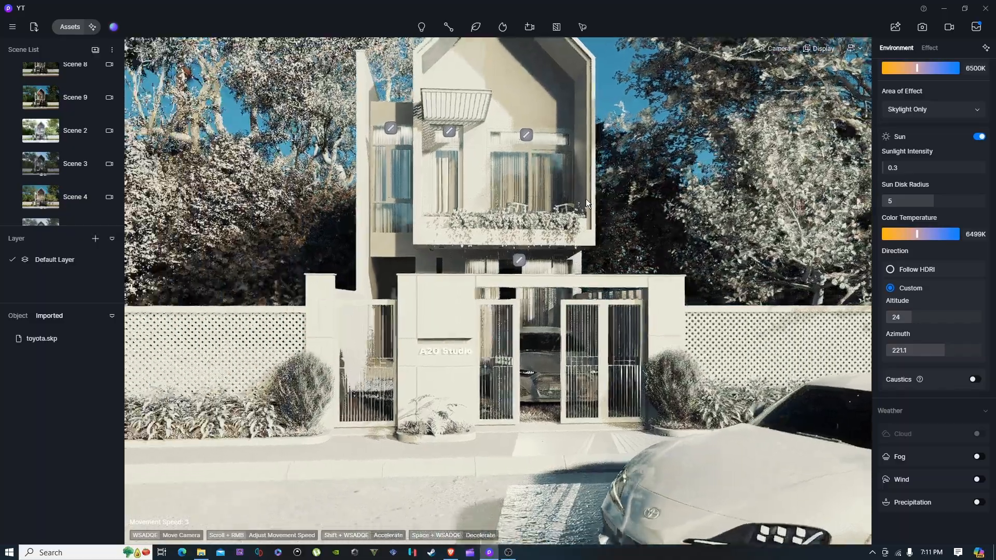
right_click_drag(587, 200, 545, 163)
key("s")
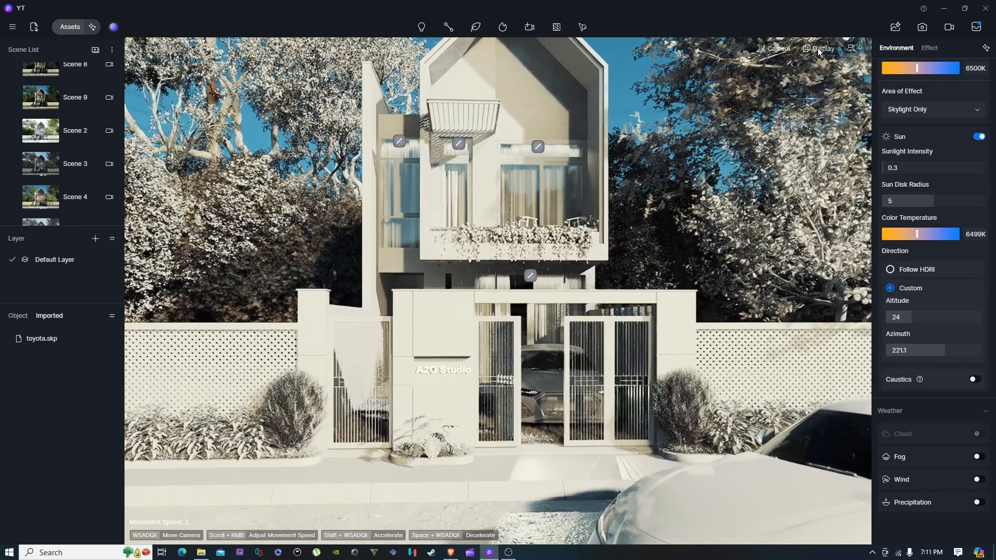
left_click(851, 48)
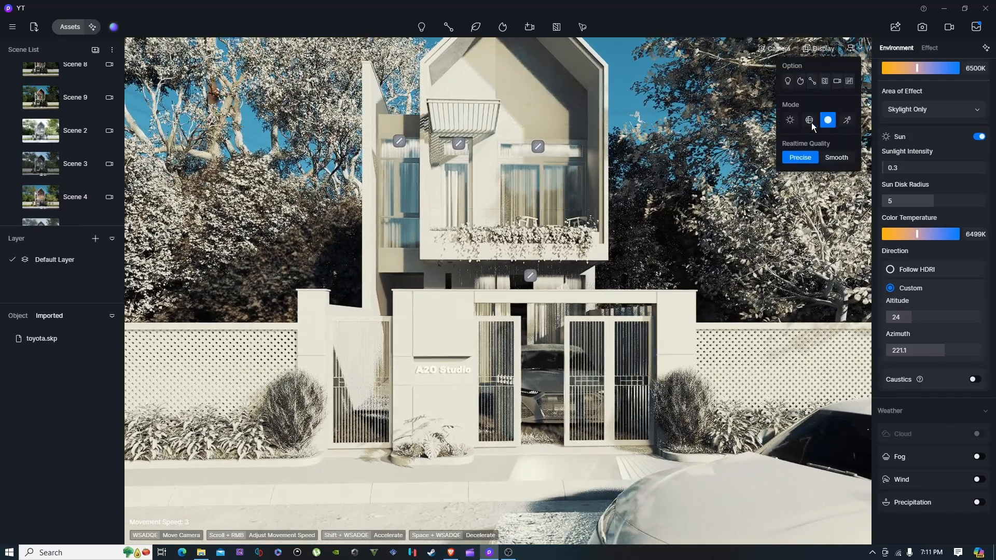
left_click(789, 121)
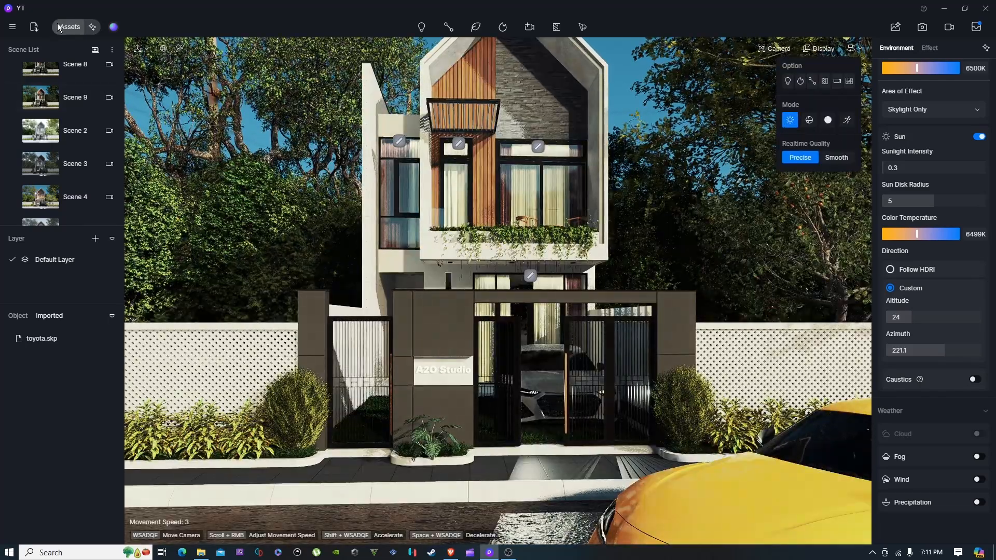
Place another Fire05 particle on the gate pillar, examine the scene around it, and delete the particle.
left_click(79, 27)
left_click(228, 218)
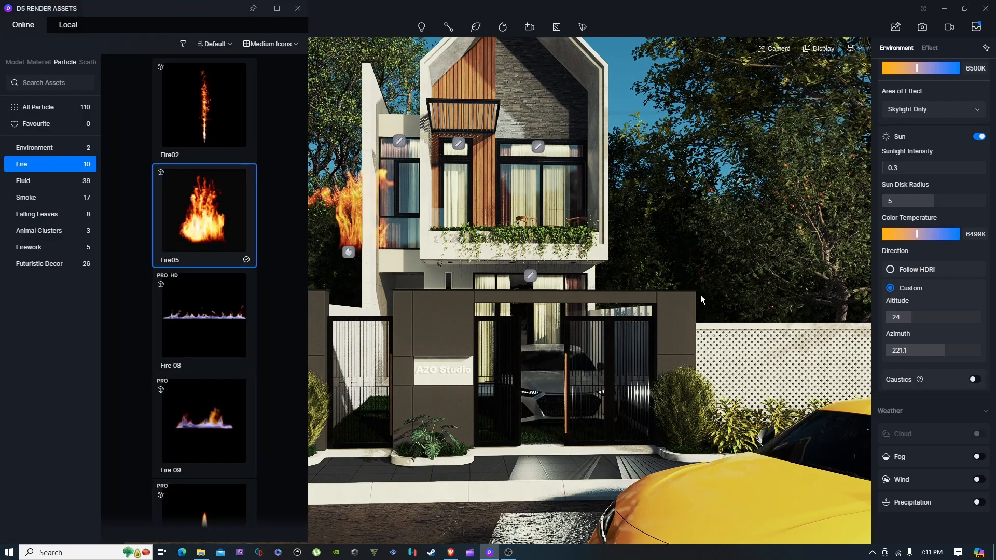
left_click(677, 335)
left_click(824, 50)
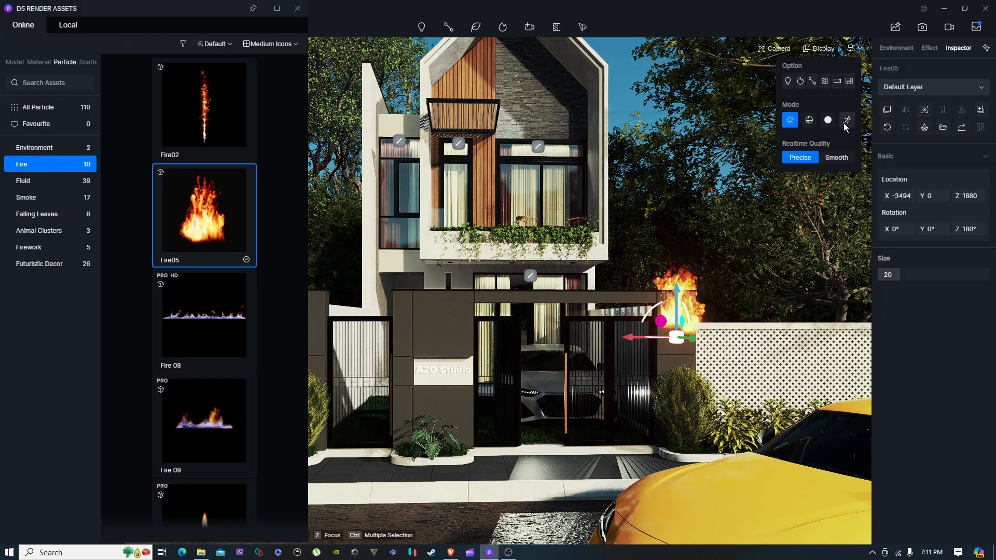
right_click_drag(764, 243, 572, 211)
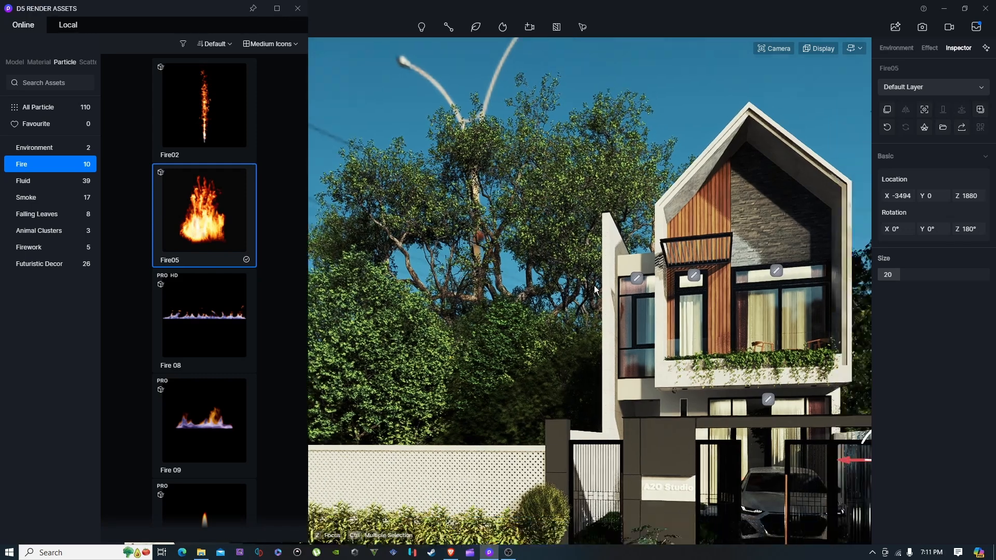
right_click_drag(595, 290, 698, 220)
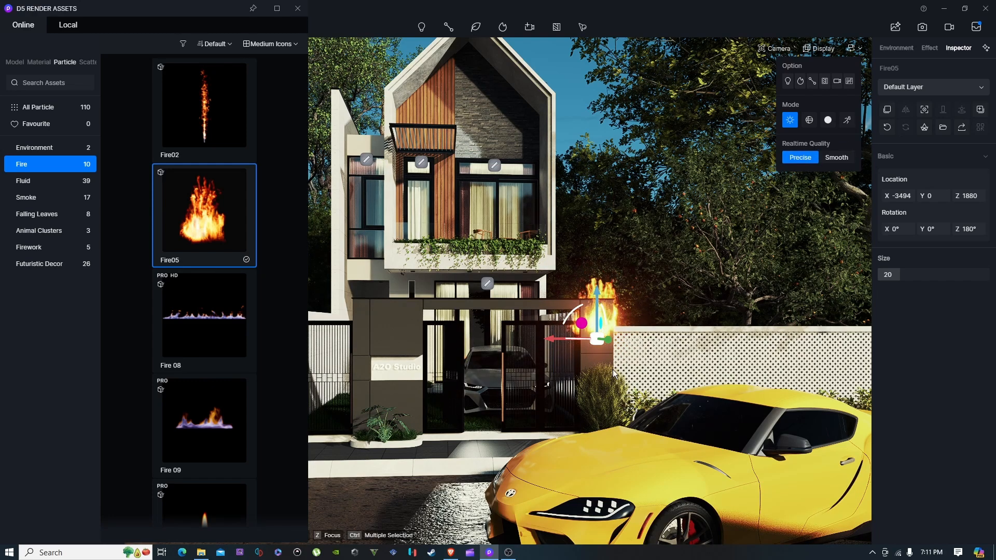
key("Delete")
right_click_drag(656, 326, 578, 299)
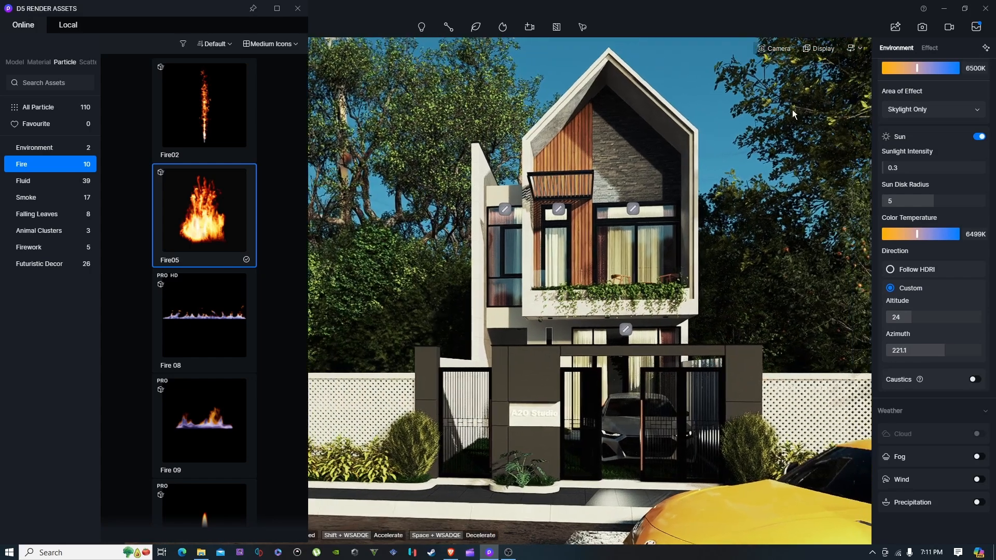
Try Orbit navigation in front of the house and switch the navigation mode back to Fly.
left_click(858, 49)
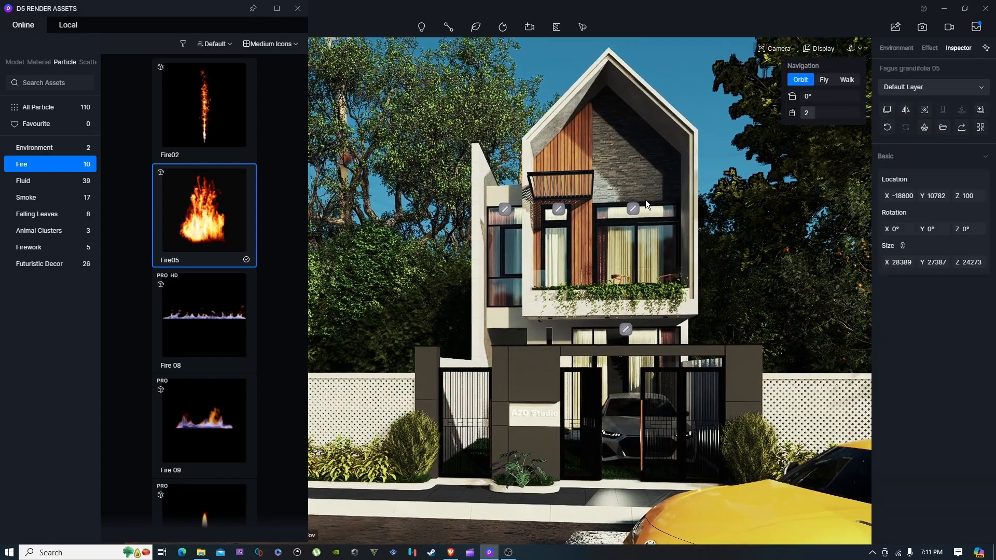
right_click_drag(597, 237, 756, 95)
left_click(853, 51)
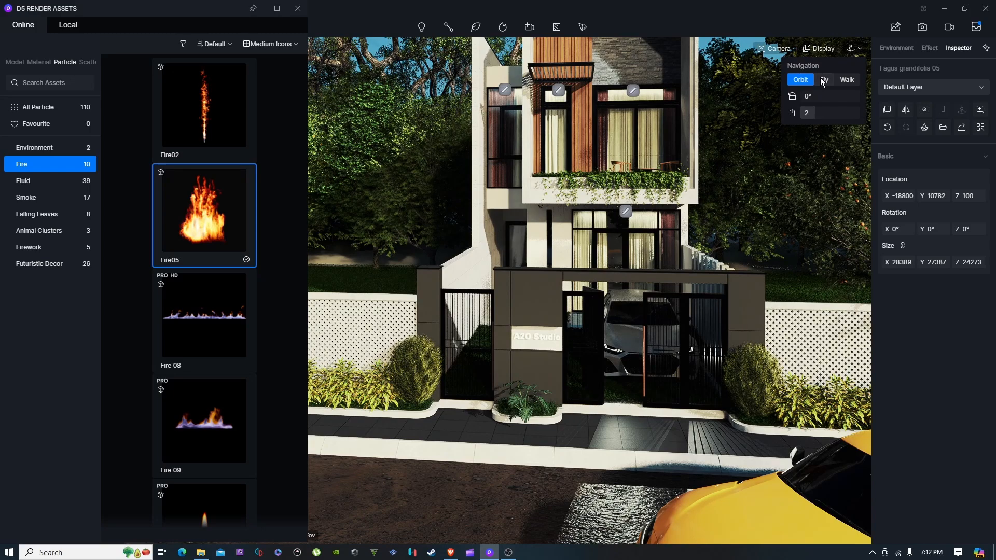
right_click_drag(641, 382, 494, 309)
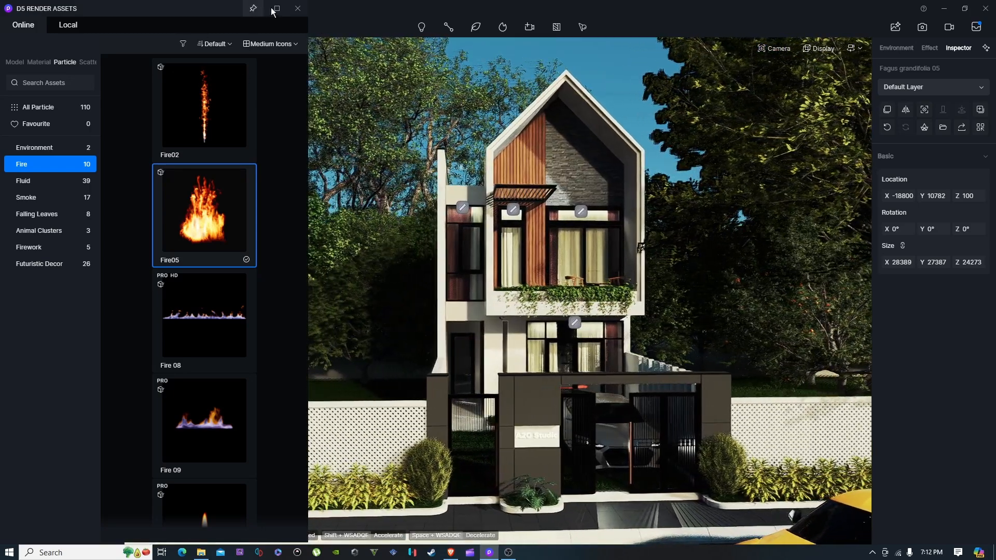
Close the asset library and fly the camera forward, sideways, up and down in front of the house.
left_click(297, 8)
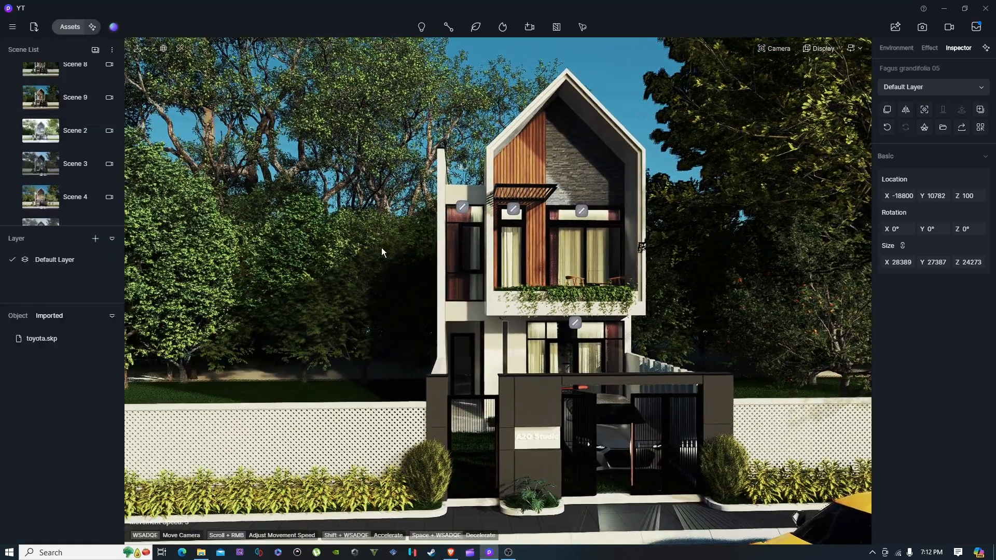
right_click_drag(533, 296, 411, 255)
key("w")
key("a")
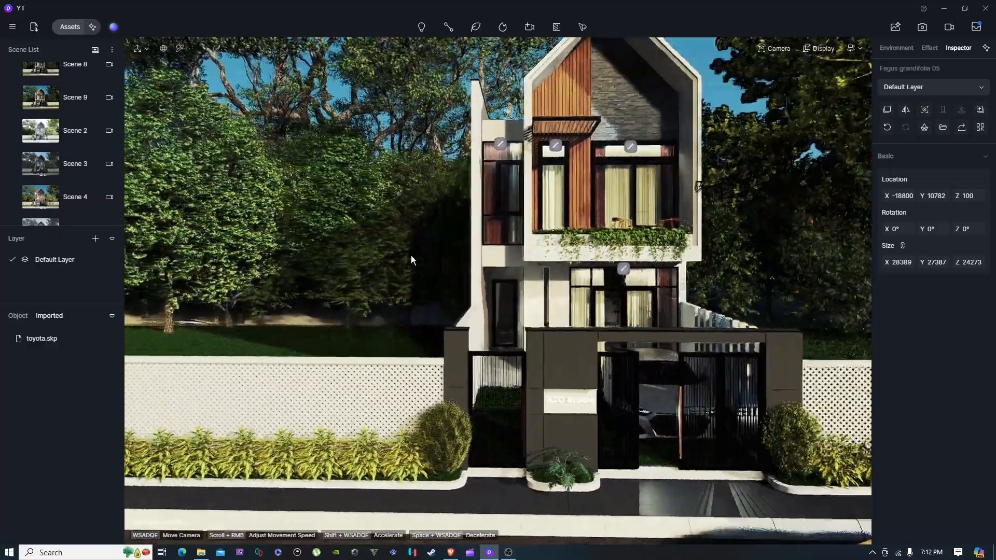
key("e")
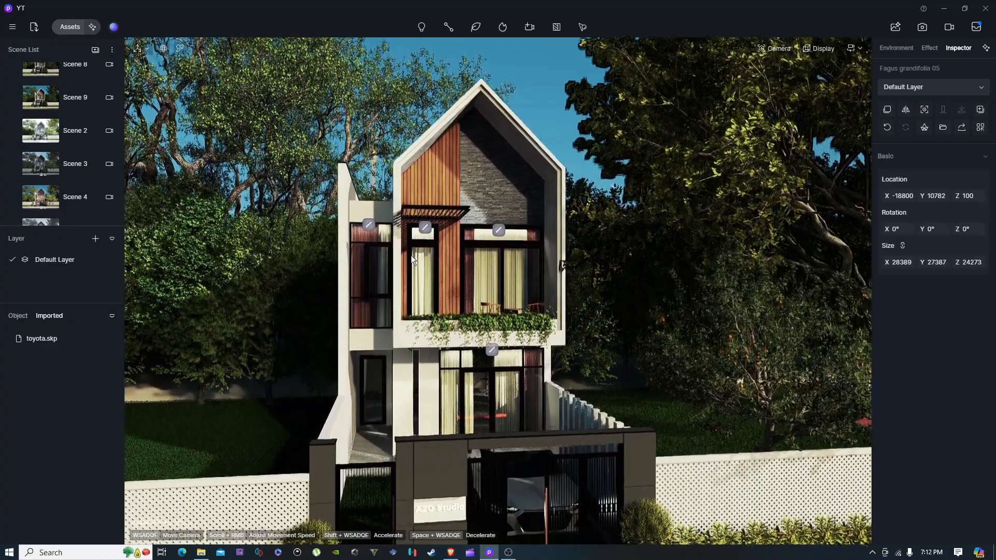
key("q")
key("q")
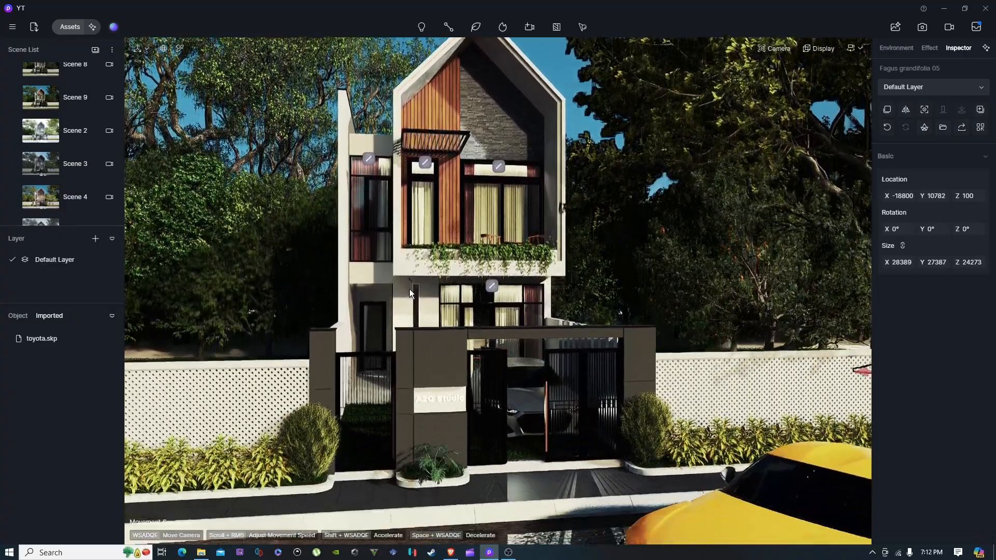
Fly back and forth along the front wall and turn the view between the trees and the yellow car.
right_click_drag(461, 360, 400, 321)
key("s")
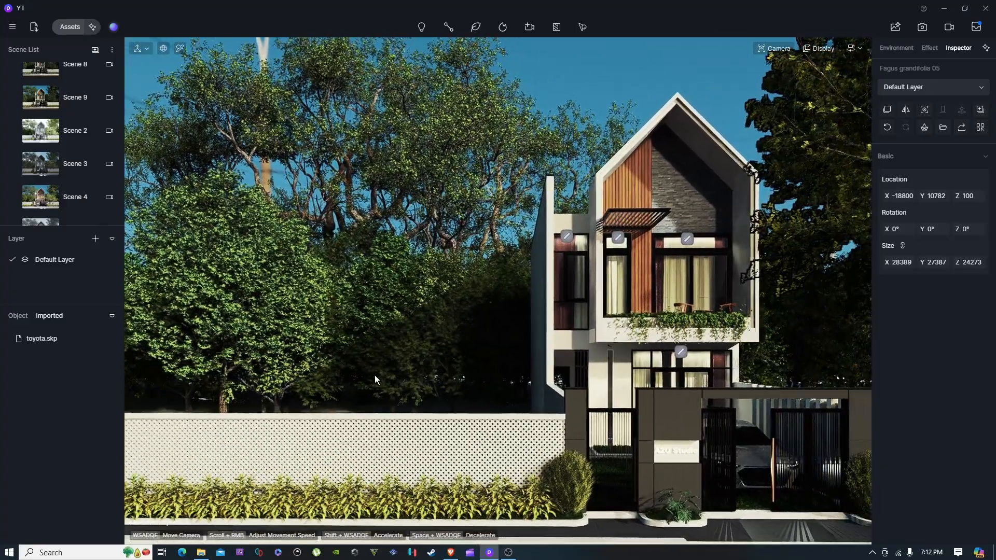
key("w")
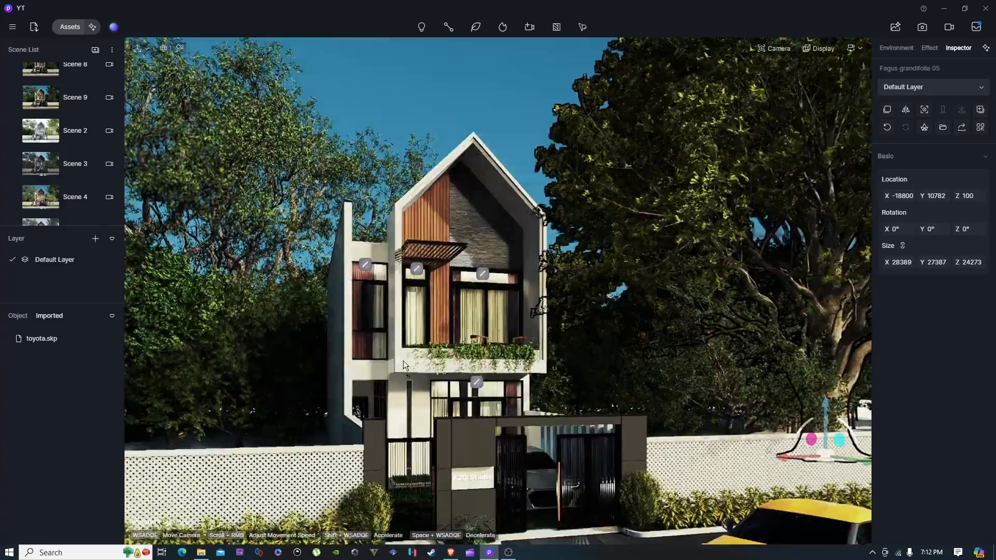
right_click_drag(403, 360, 381, 387)
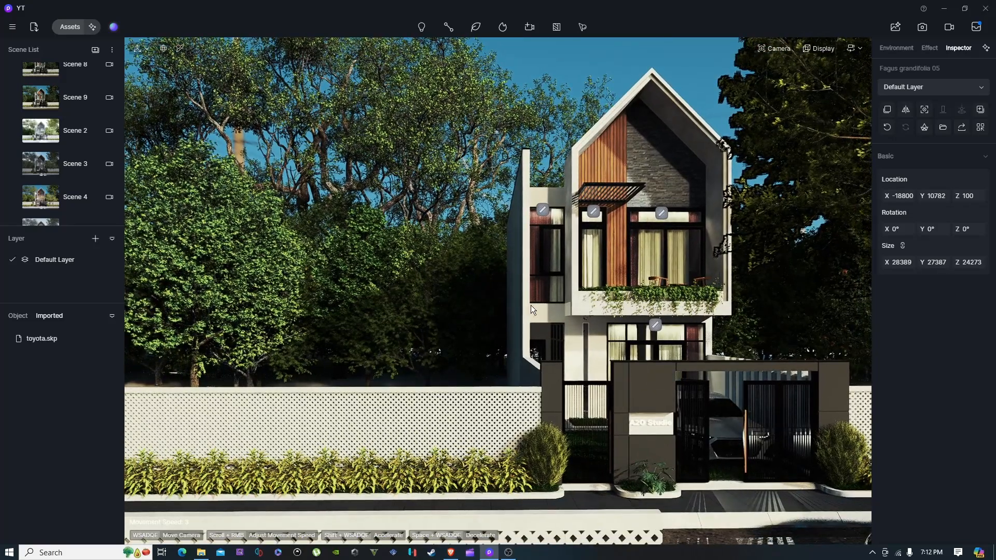
key("w")
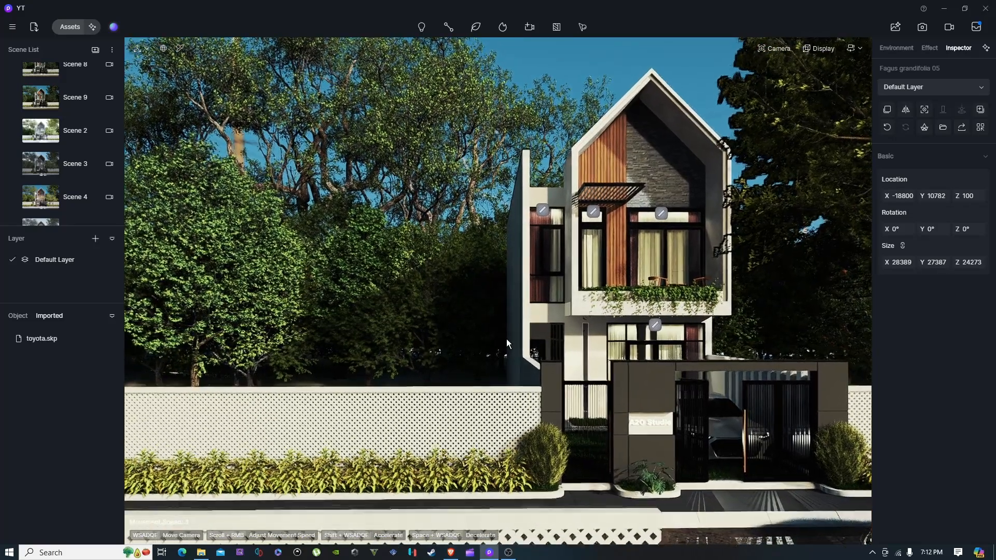
key("s")
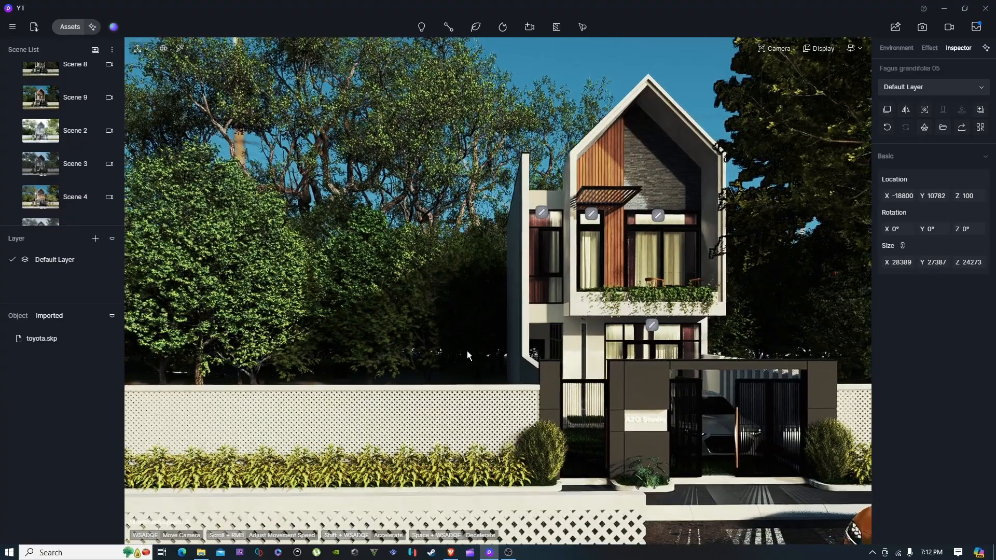
right_click_drag(467, 350, 607, 330)
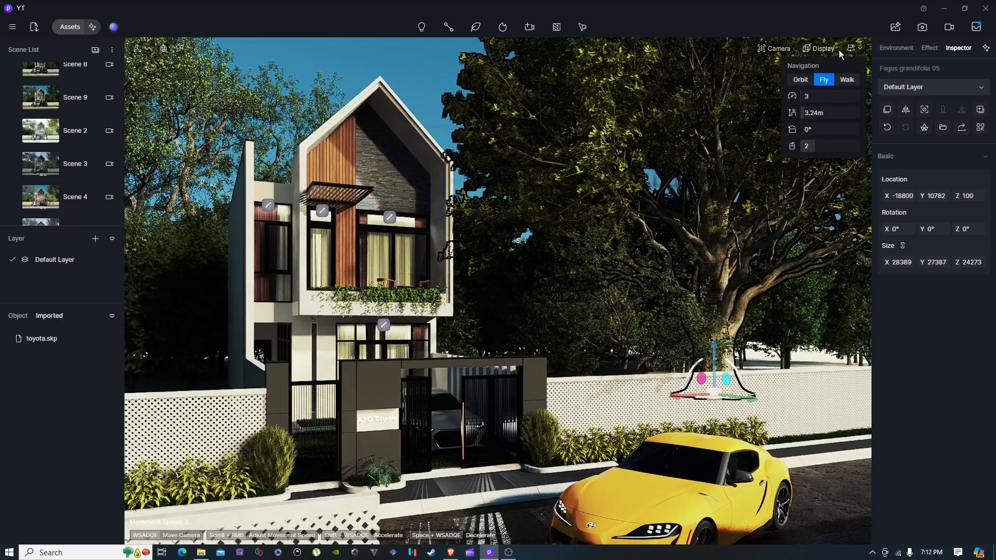
Fly in close to the gate and lower the camera to view the A2O Studio sign and entrance.
key("w")
right_click_drag(606, 262, 625, 280)
key("w")
key("w")
key("q")
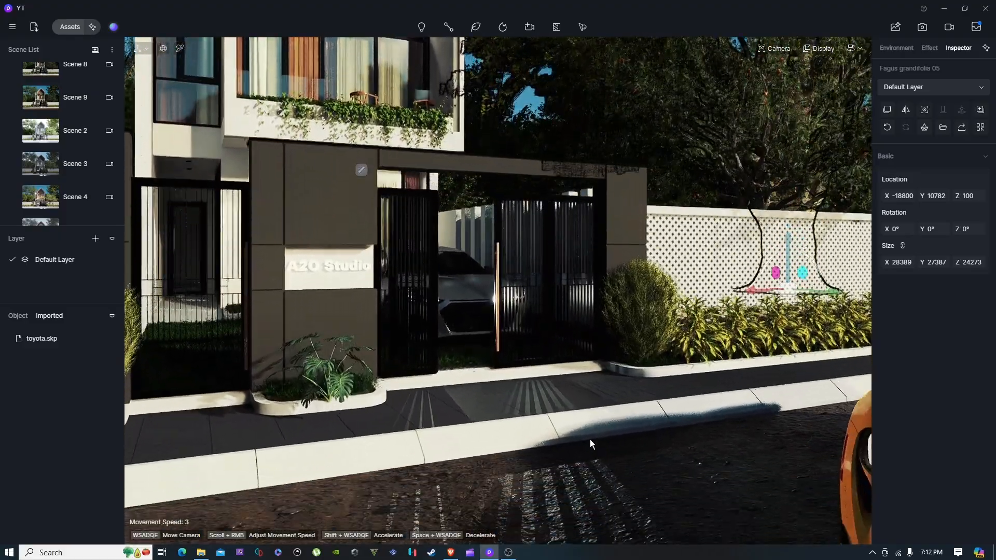
right_click_drag(581, 450, 584, 432)
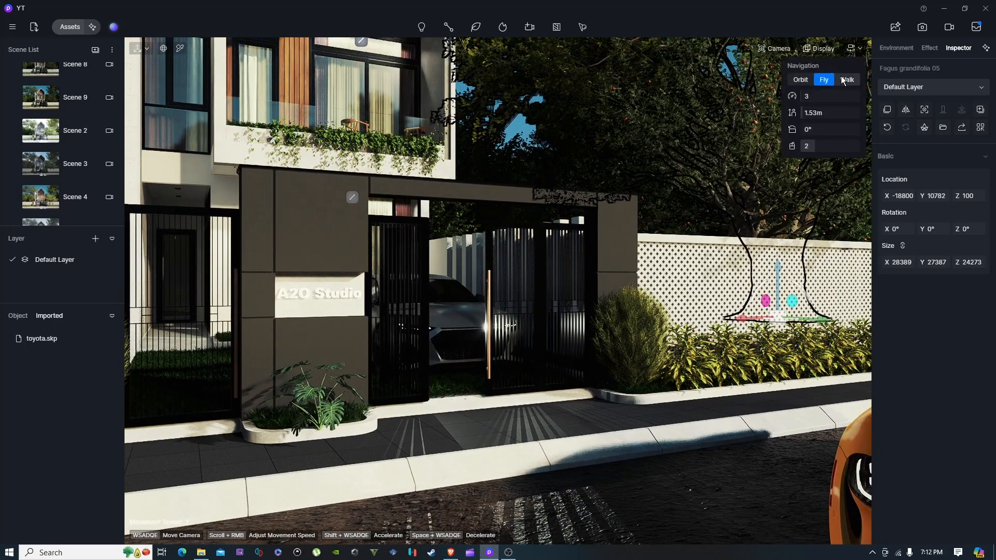
Switch the navigation mode to Walk and set the movement speed to 15 and the eye level to 2 m.
left_click(843, 80)
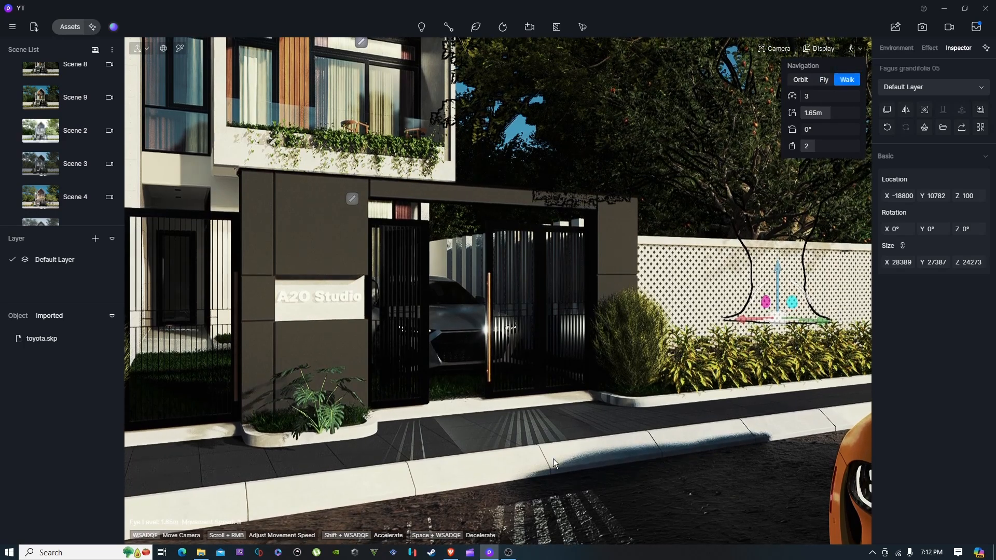
right_click_drag(557, 494, 563, 447)
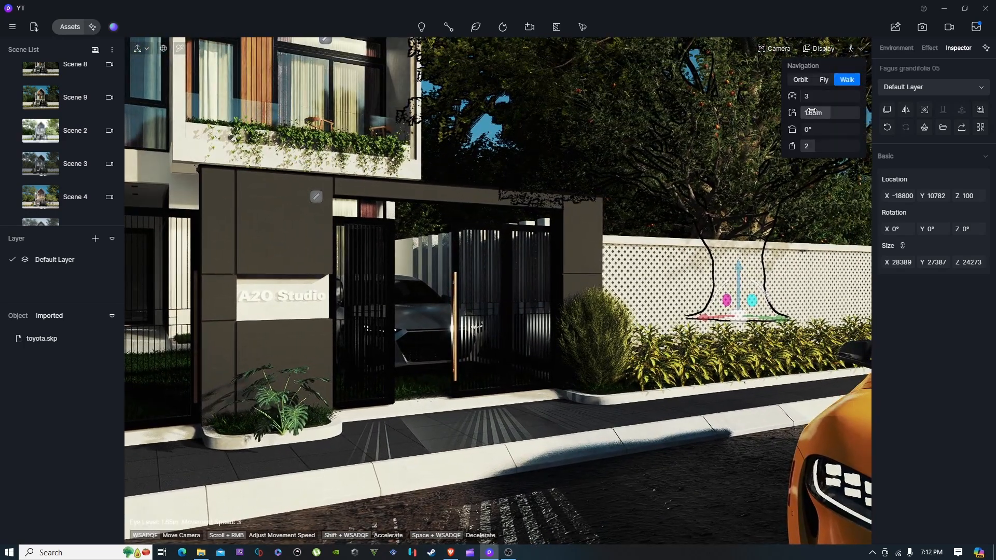
mouse_move(829, 113)
left_mouse_down()
mouse_move(816, 112)
mouse_move(843, 115)
mouse_move(823, 108)
left_mouse_up()
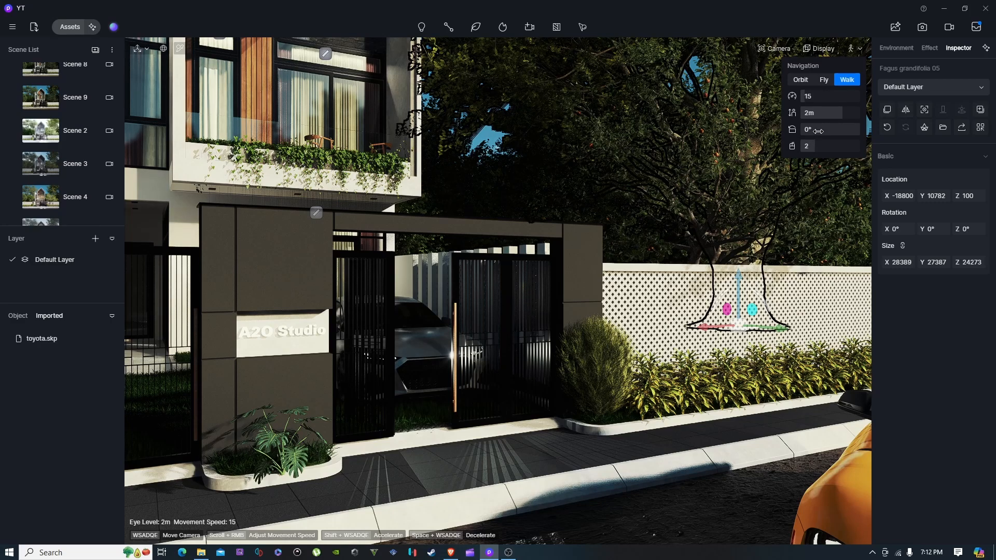
left_click_drag(815, 129, 812, 131)
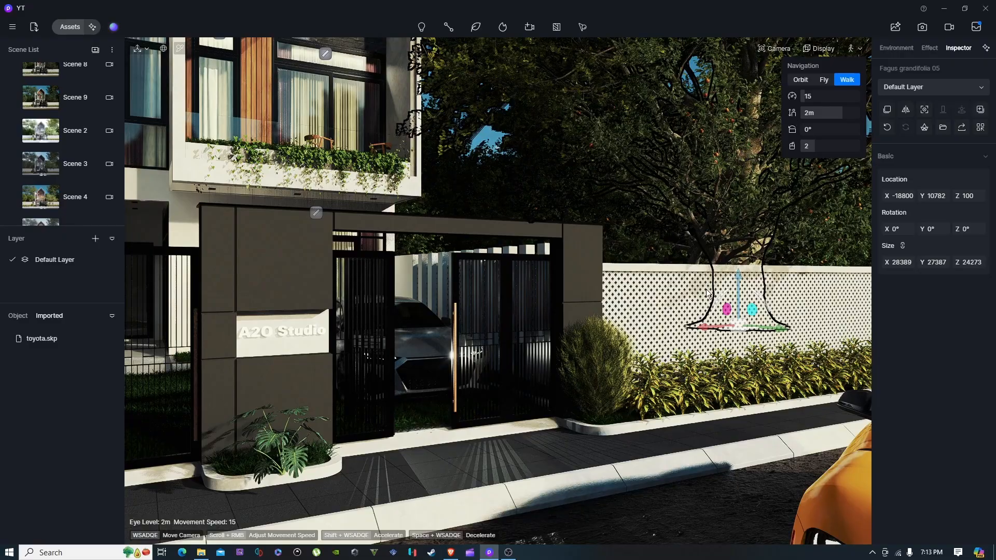
Walk up to the gate and reduce the movement speed to 2.
right_click_drag(704, 311, 656, 335)
scroll(656, 335, "up", 5)
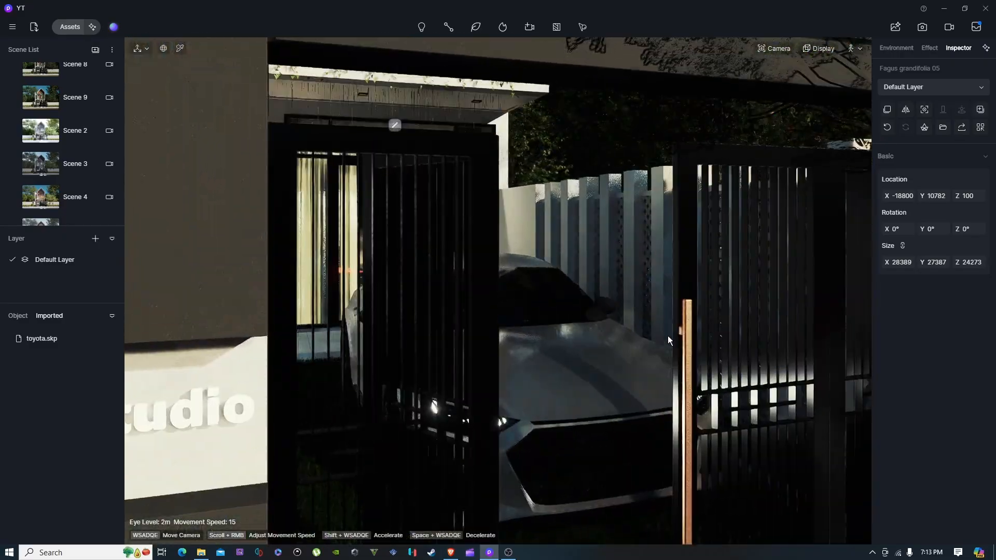
scroll(664, 335, "down", 4)
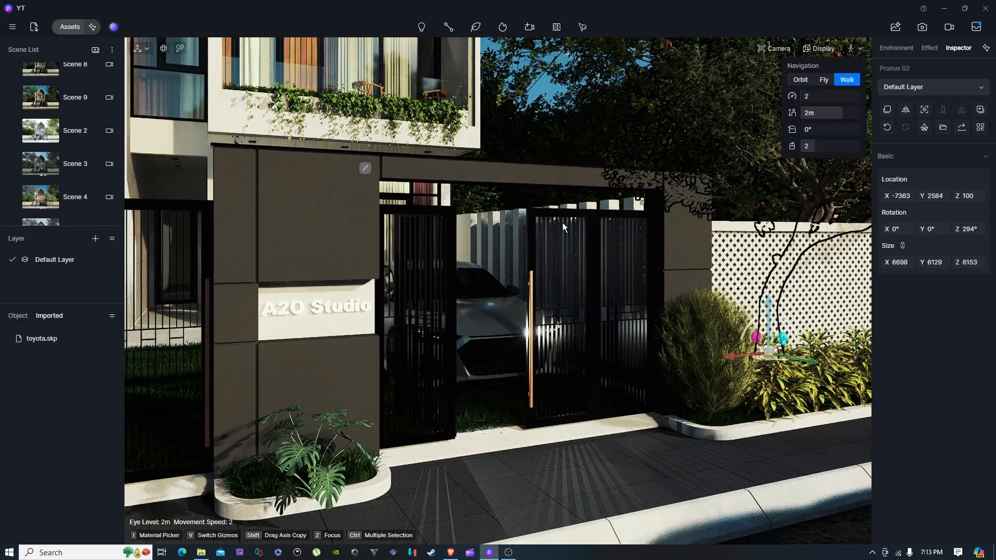
scroll(559, 299, "up", 3)
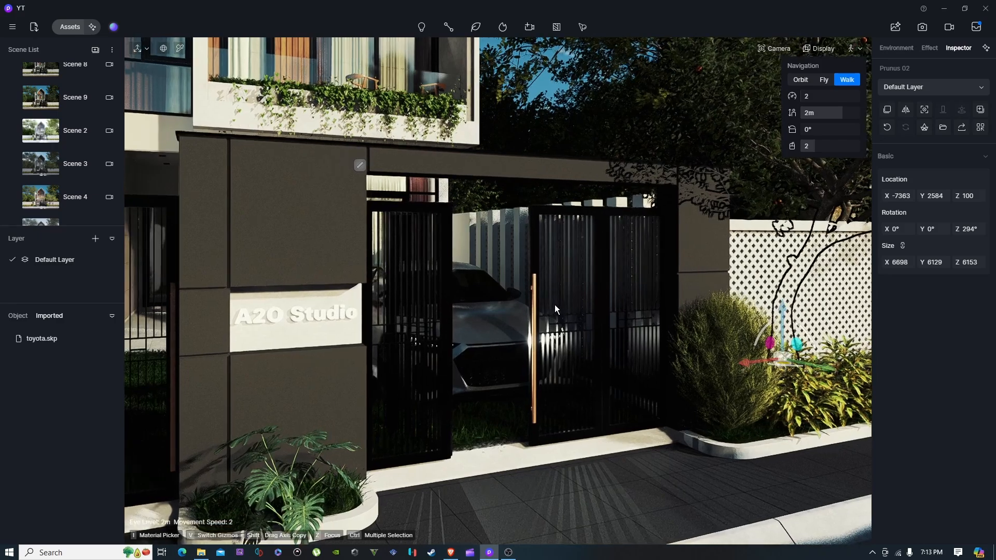
key("w")
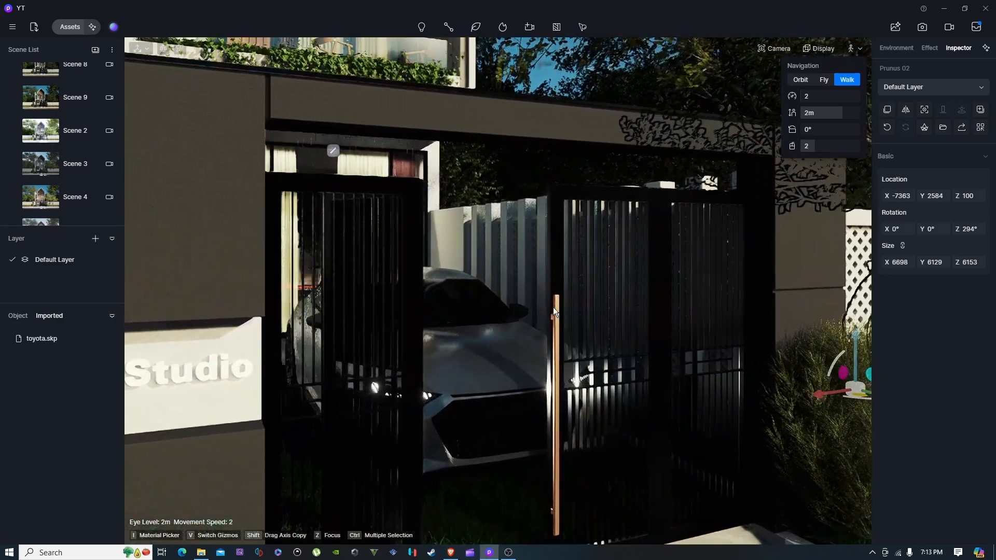
key("w")
Walk past the gate pillar to look along the sidewalk and over the yellow car, and return to the entrance.
right_click_drag(553, 307, 596, 407)
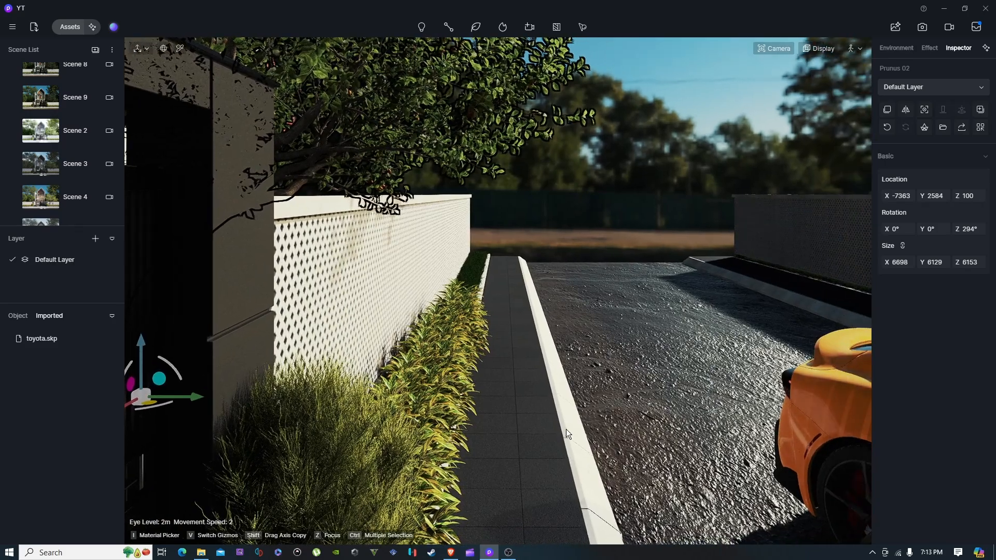
key("d")
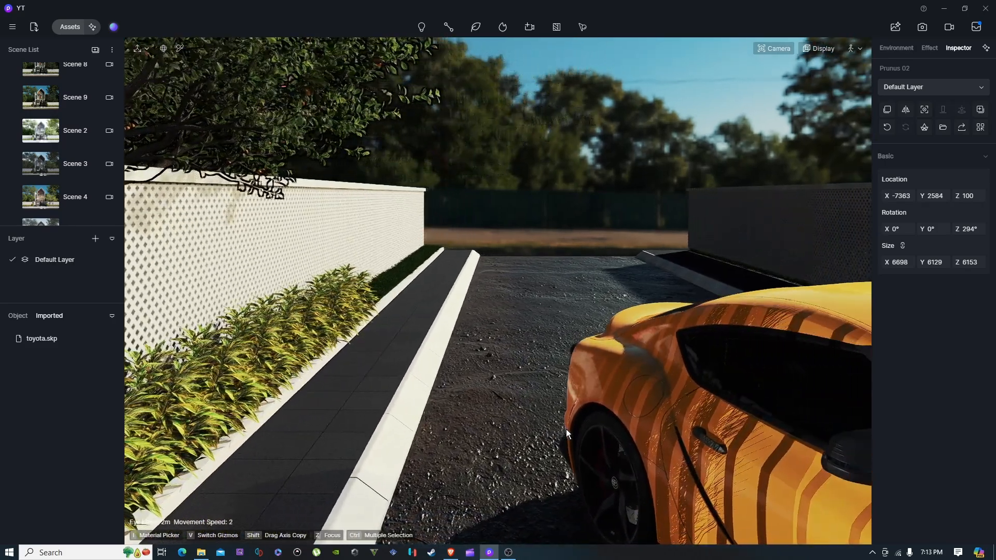
right_click_drag(565, 429, 743, 391)
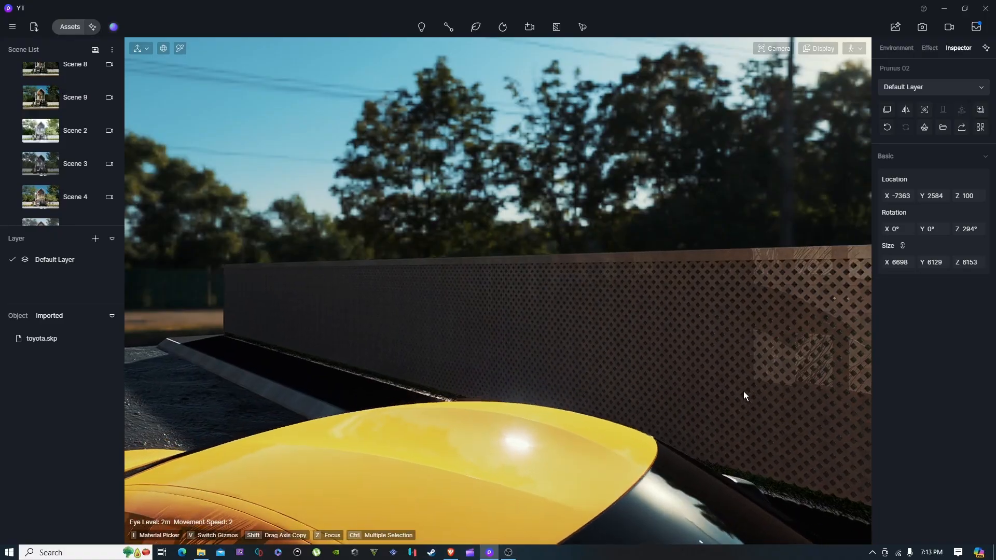
key("z")
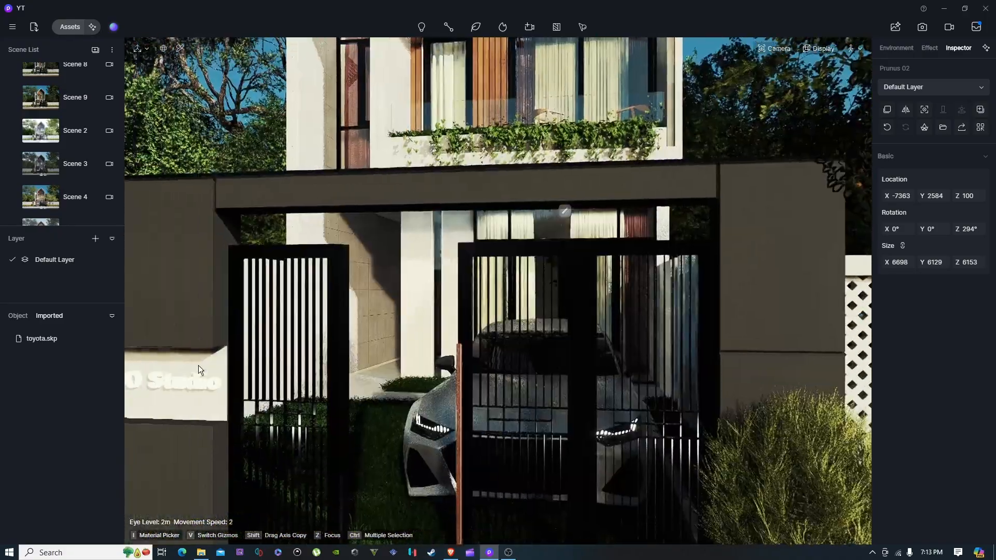
key("w")
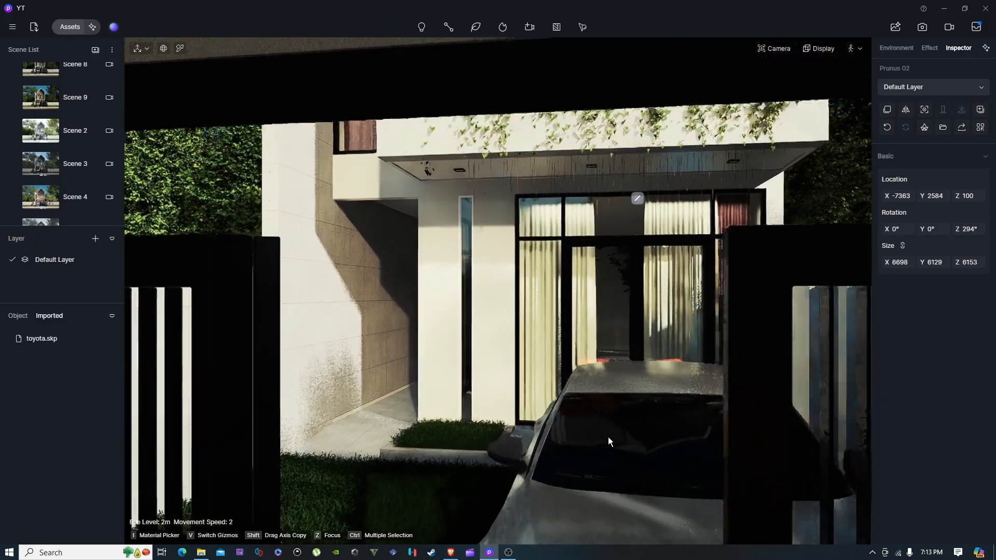
Look up at the house's upper floor and step back to view the gate and facade together.
right_click_drag(608, 437, 612, 253)
key("s")
key("a")
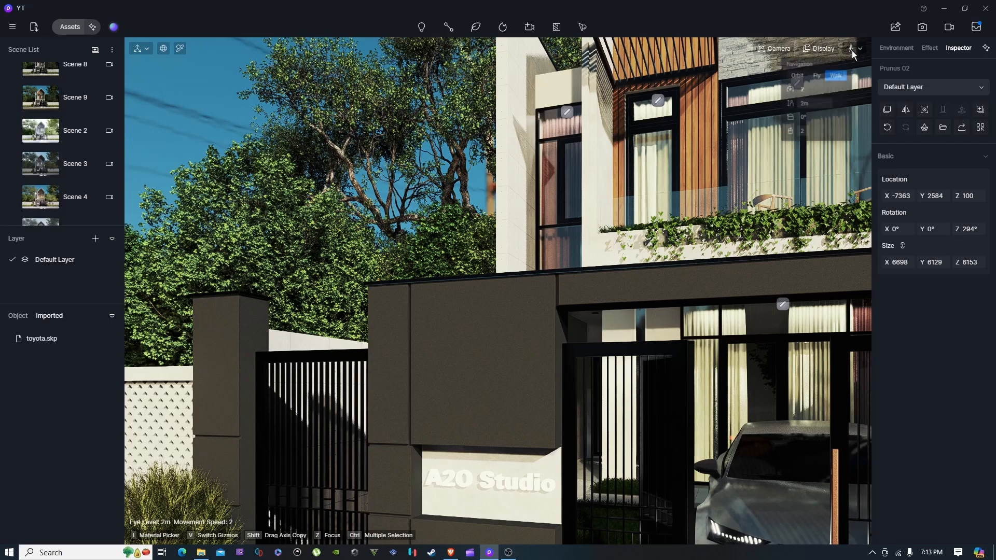
right_click_drag(431, 285, 565, 269)
key("a")
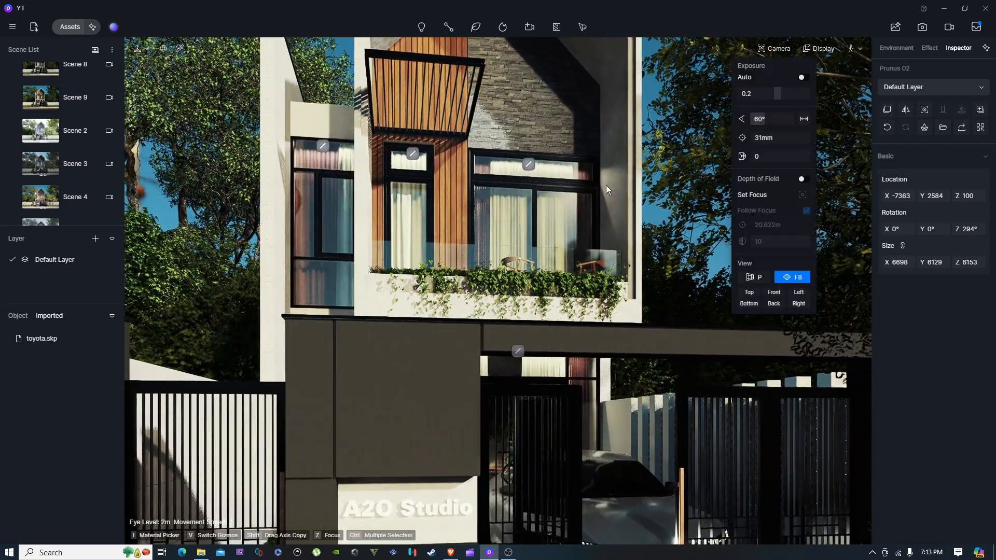
right_click_drag(606, 185, 609, 265)
key("s")
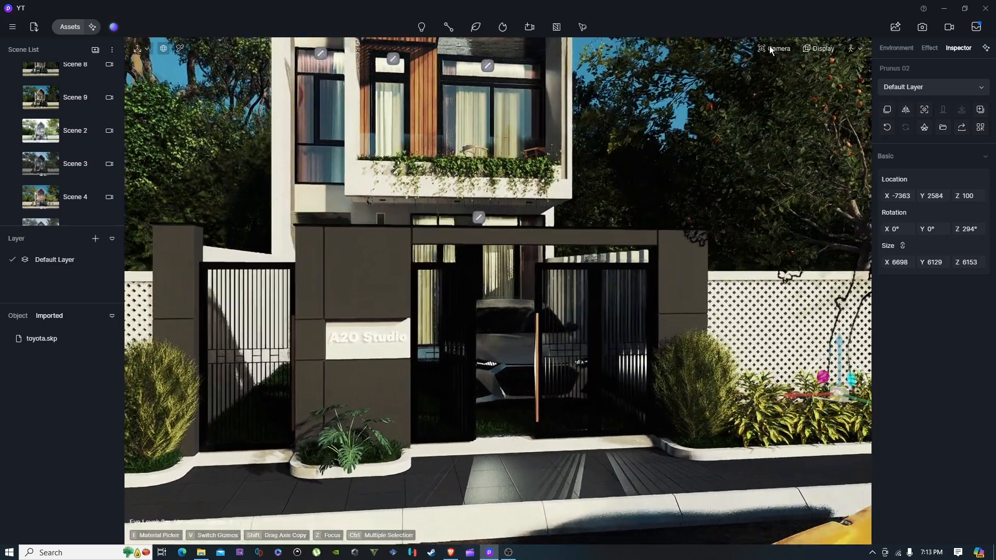
Set the camera exposure to 0.19 and try the automatic exposure option.
left_click(770, 47)
key("a")
mouse_move(780, 94)
left_mouse_down()
mouse_move(762, 94)
mouse_move(783, 94)
left_mouse_up()
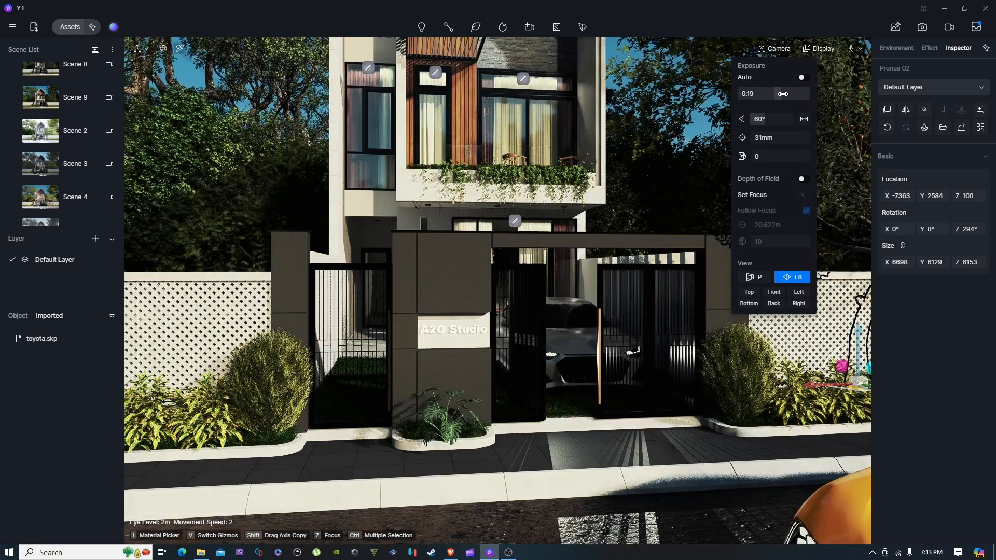
left_click(803, 78)
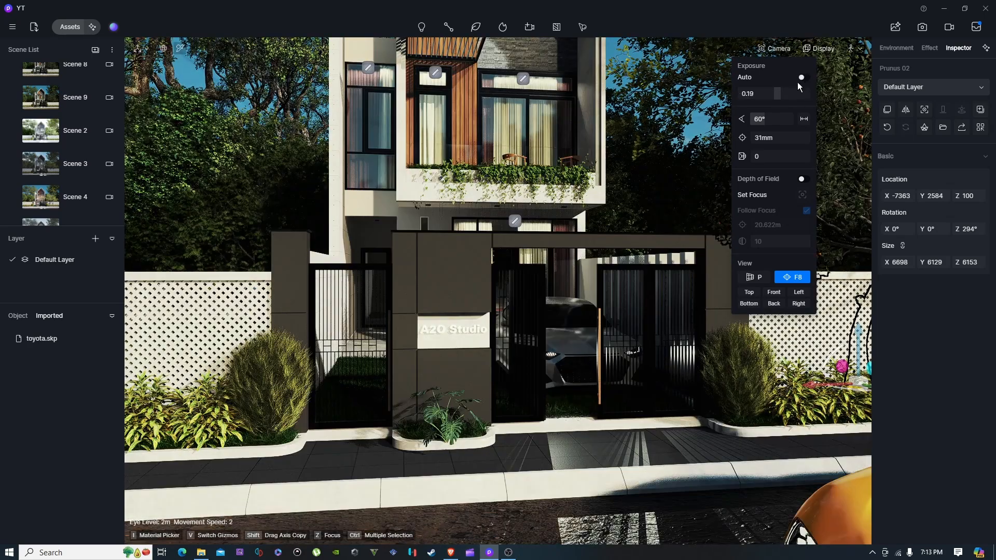
Switch the camera's field of view to vertical and widen it to 77.7°, framing the house and yellow car.
mouse_move(762, 119)
left_mouse_down()
mouse_move(773, 119)
mouse_move(752, 119)
mouse_move(773, 117)
left_mouse_up()
left_click(801, 124)
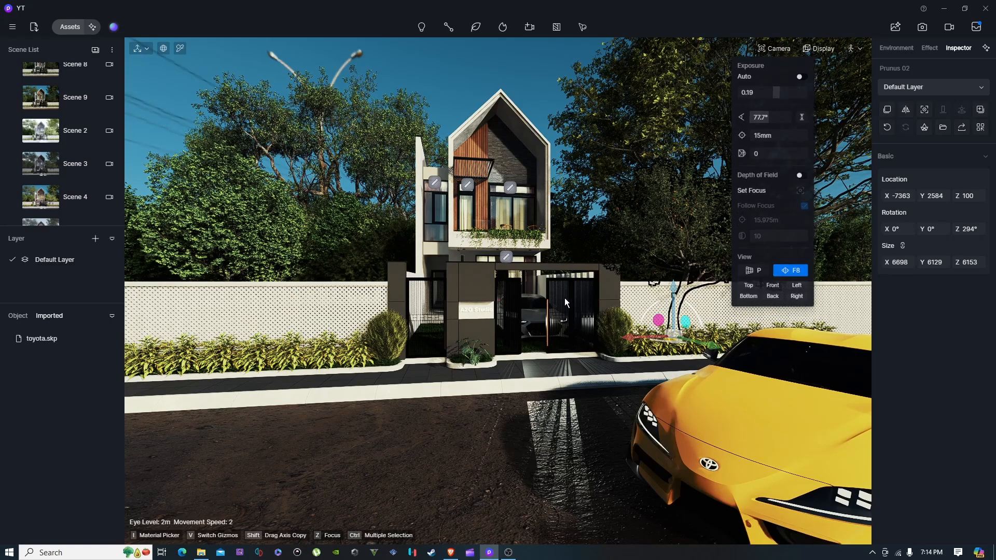
right_click_drag(560, 292, 574, 311)
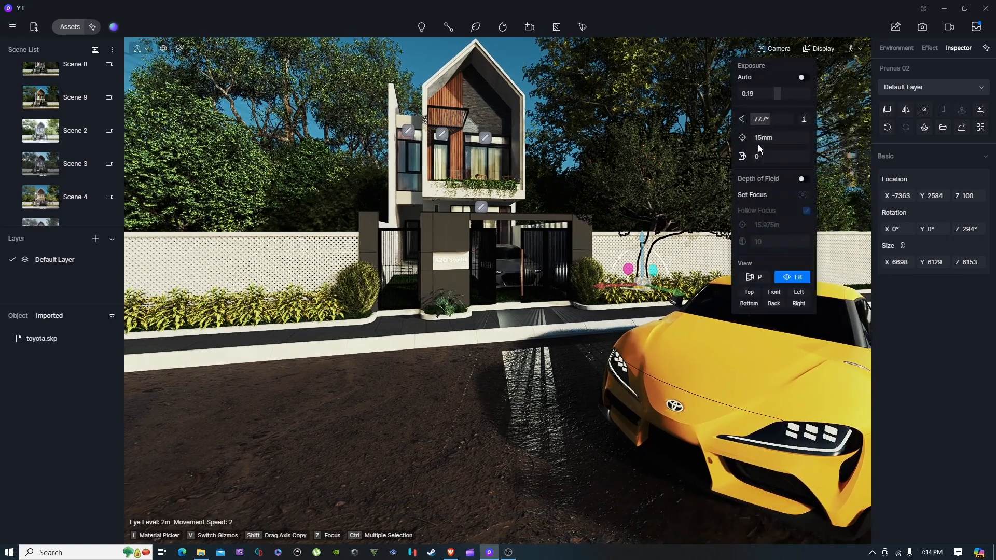
Try different camera focal lengths, set 12 mm with a 90° field of view, and walk closer to the house gate.
mouse_move(763, 138)
left_mouse_down()
mouse_move(773, 137)
mouse_move(759, 137)
left_mouse_up()
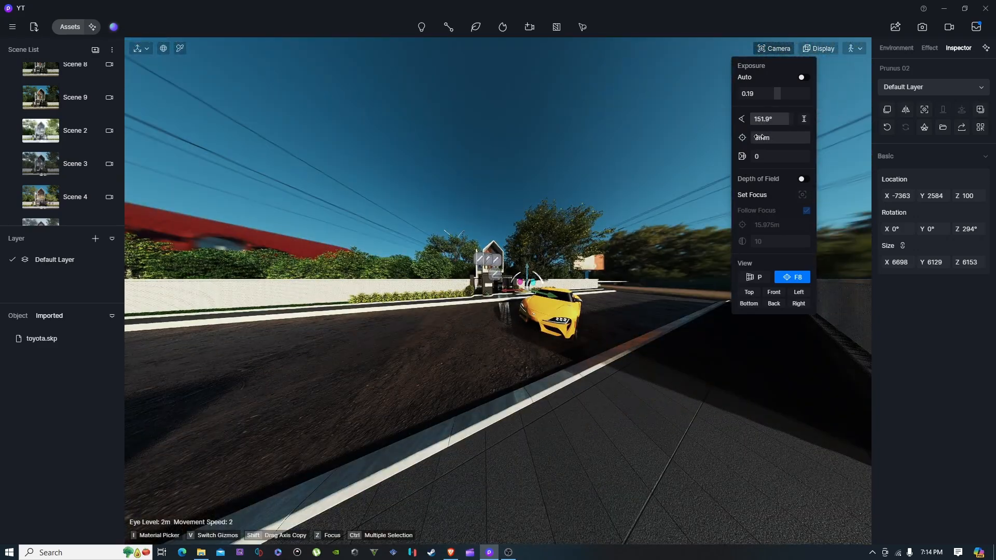
left_click_drag(761, 137, 763, 139)
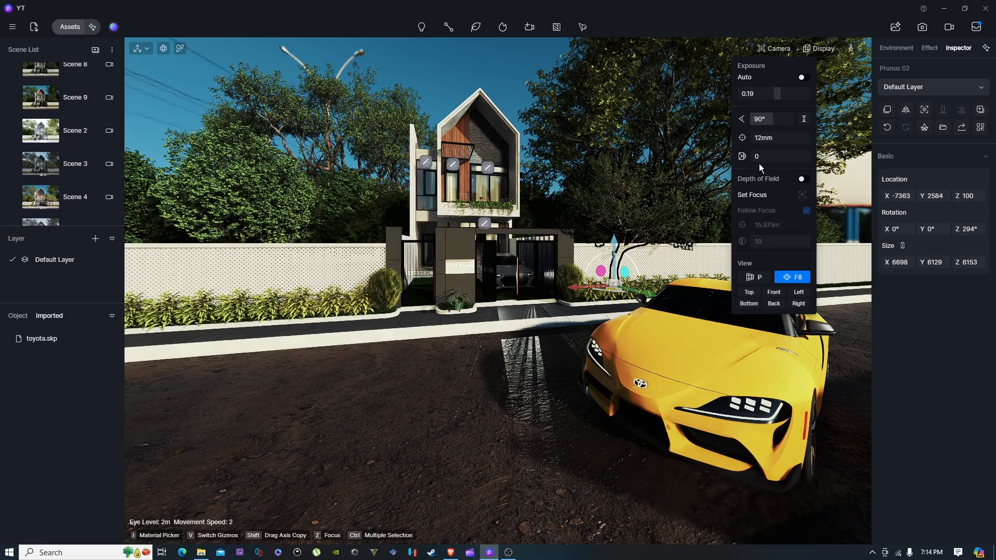
key("w")
right_click_drag(651, 221, 587, 208)
key("s")
key("d")
key("w")
key("w")
key("s")
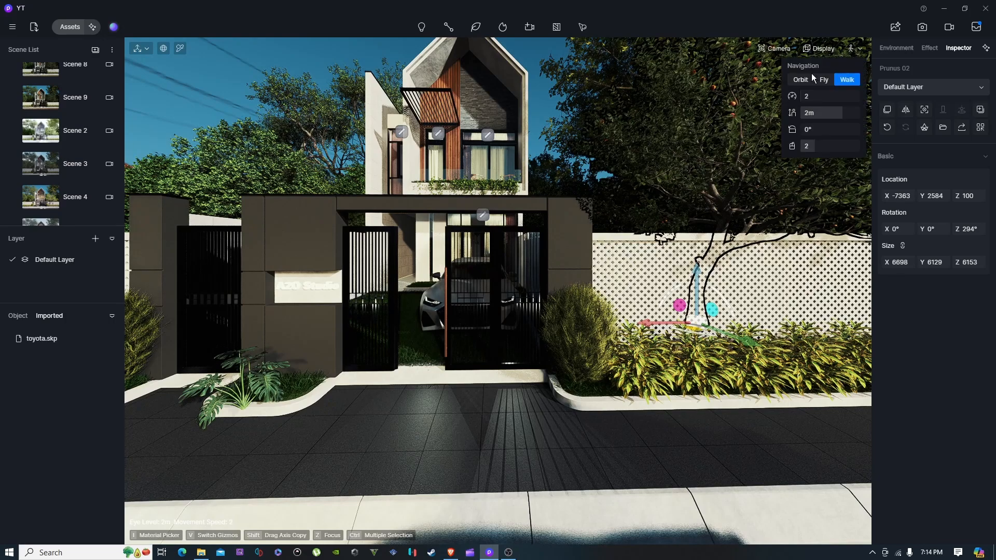
Change the navigation mode from Walk to Fly and move the camera around in front of the gate.
key("s")
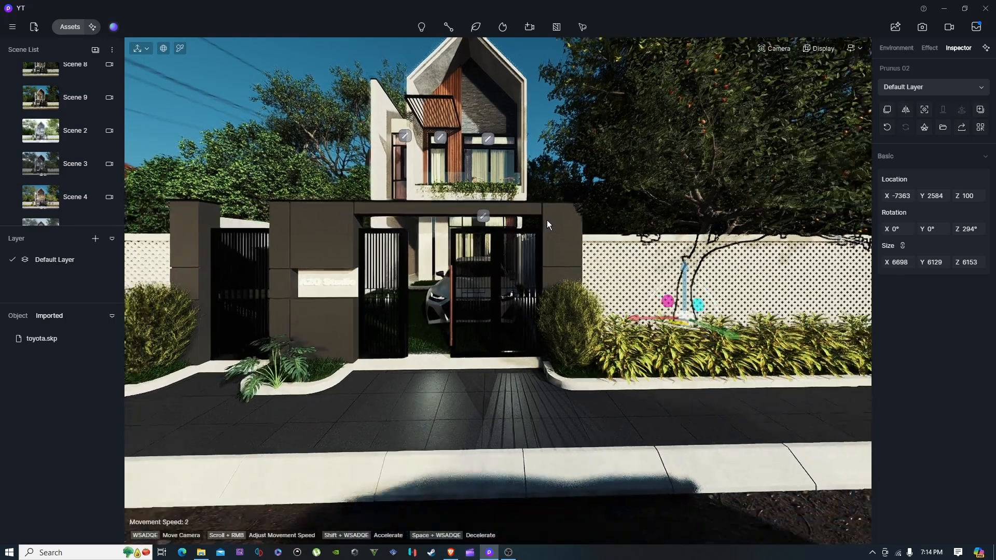
key("s")
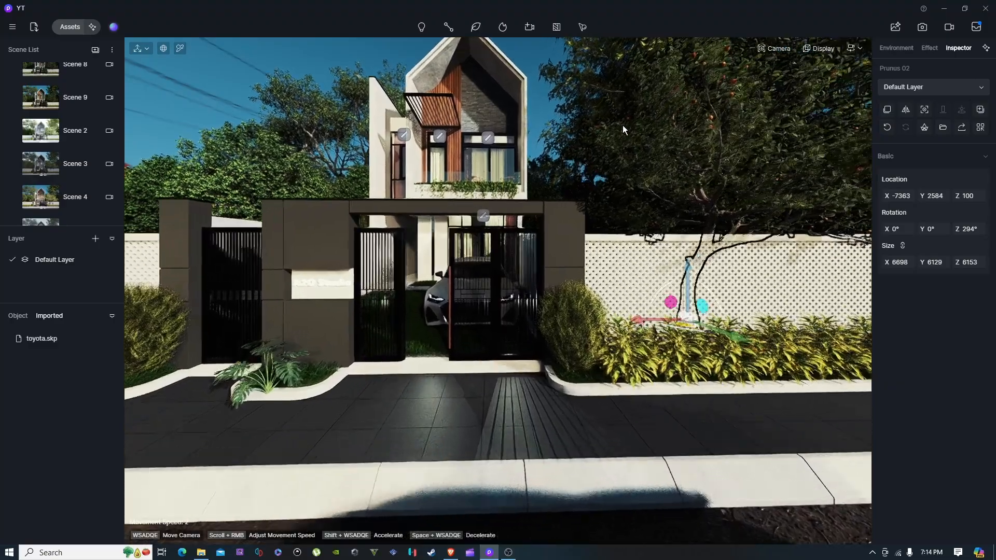
key("w")
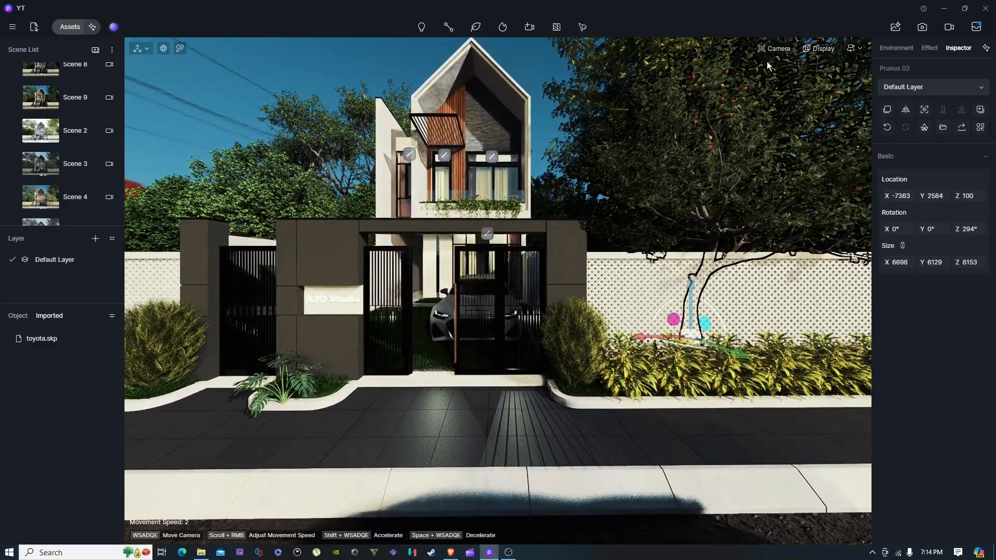
Set the camera's clipping value to 191.1 and move back and forth before the gate to check the clipping.
mouse_move(770, 156)
left_mouse_down()
mouse_move(780, 159)
mouse_move(762, 158)
left_mouse_up()
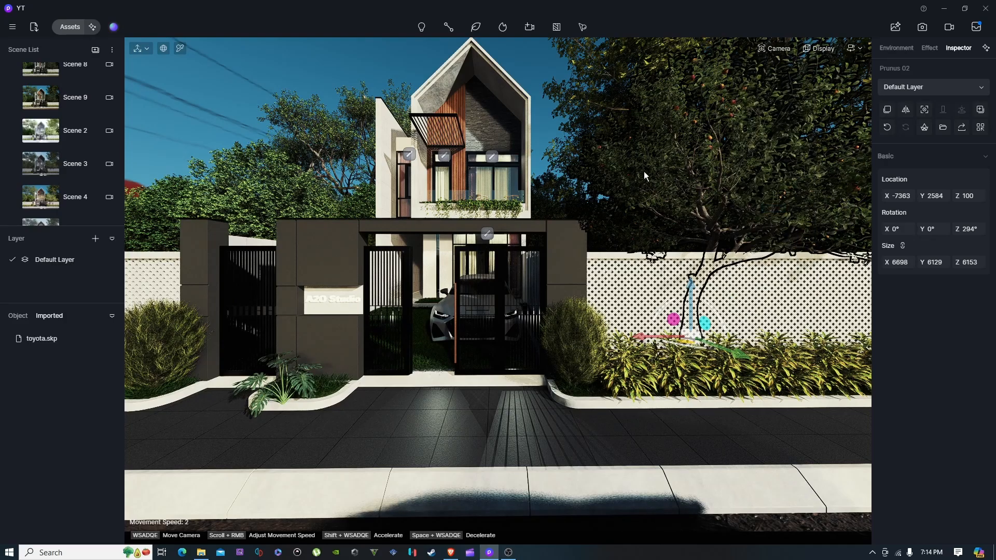
scroll(627, 187, "up", 3)
scroll(626, 185, "down", 5)
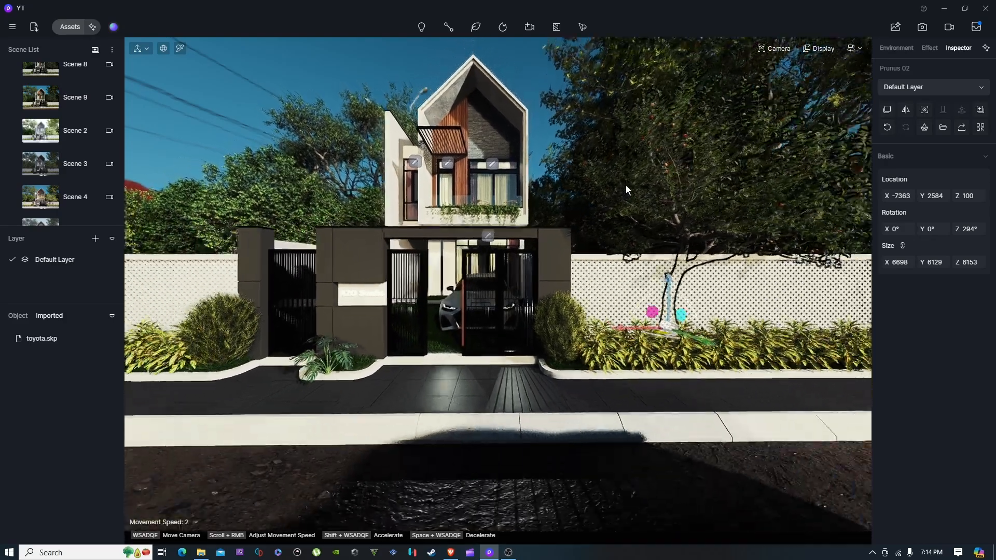
scroll(626, 185, "down", 4)
scroll(626, 185, "up", 2)
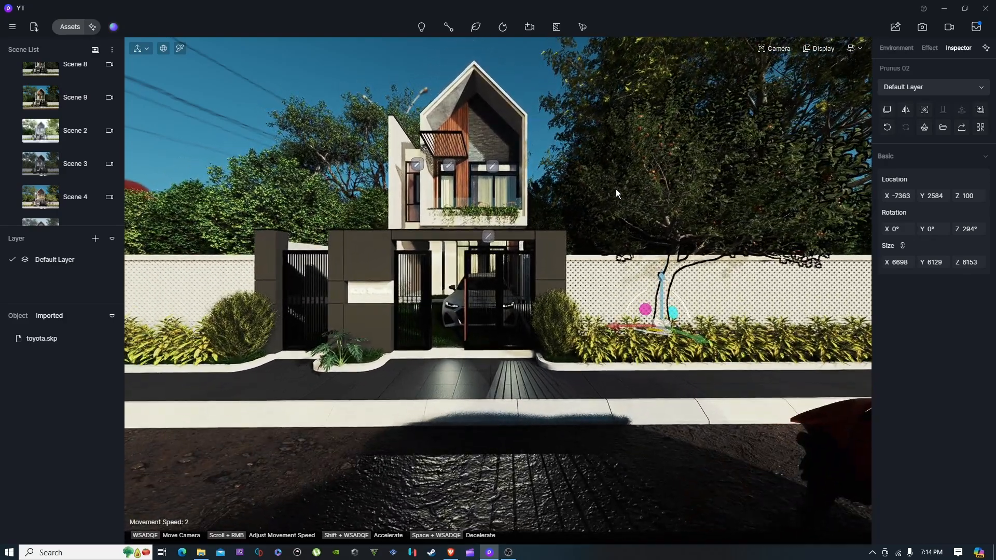
scroll(616, 190, "up", 2)
scroll(615, 189, "down", 2)
scroll(615, 189, "up", 1)
scroll(616, 189, "up", 2)
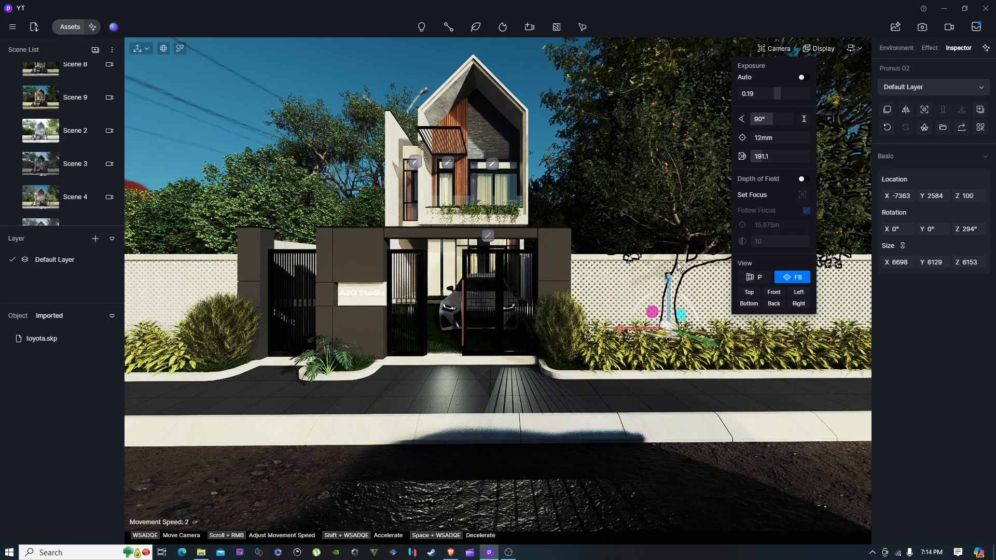
scroll(678, 199, "up", 1)
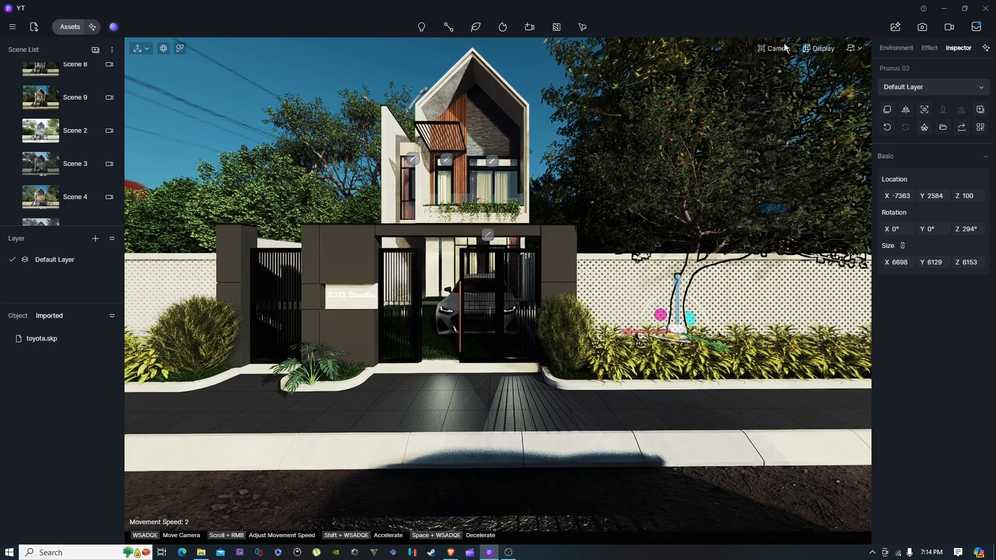
Load Scene 7 and activate focus picking for its depth of field, keeping the blur value at 10.
scroll(65, 154, "down", 3)
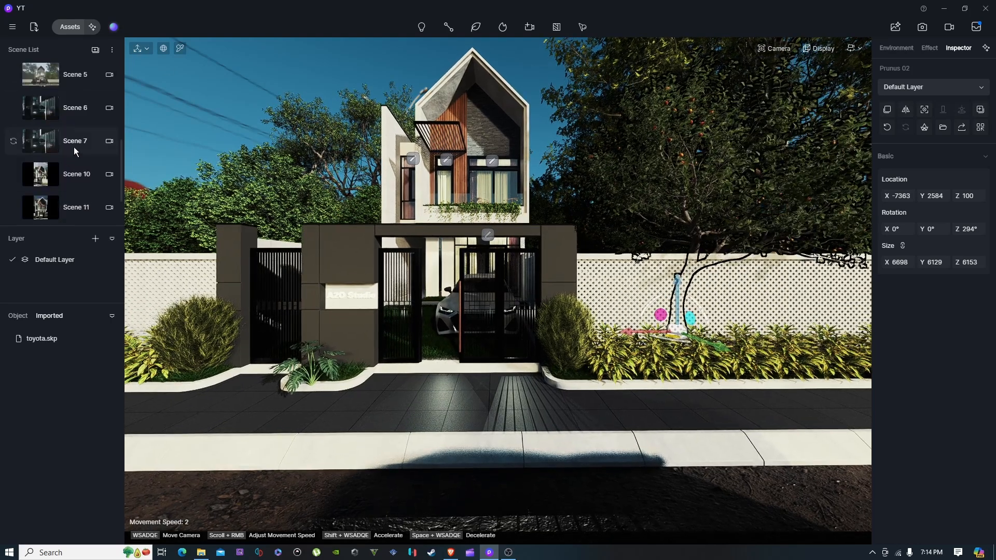
left_click(74, 148)
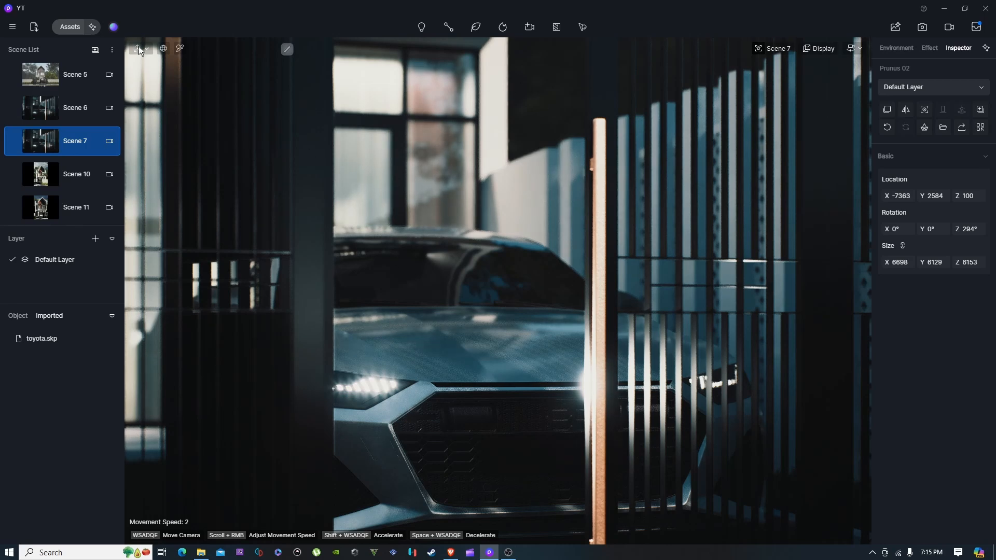
left_click(783, 48)
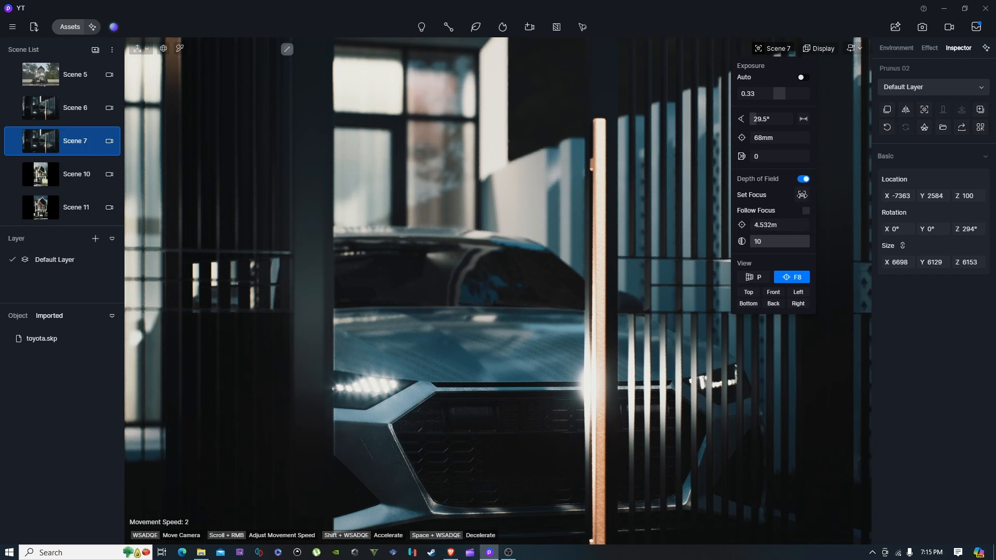
left_click(803, 195)
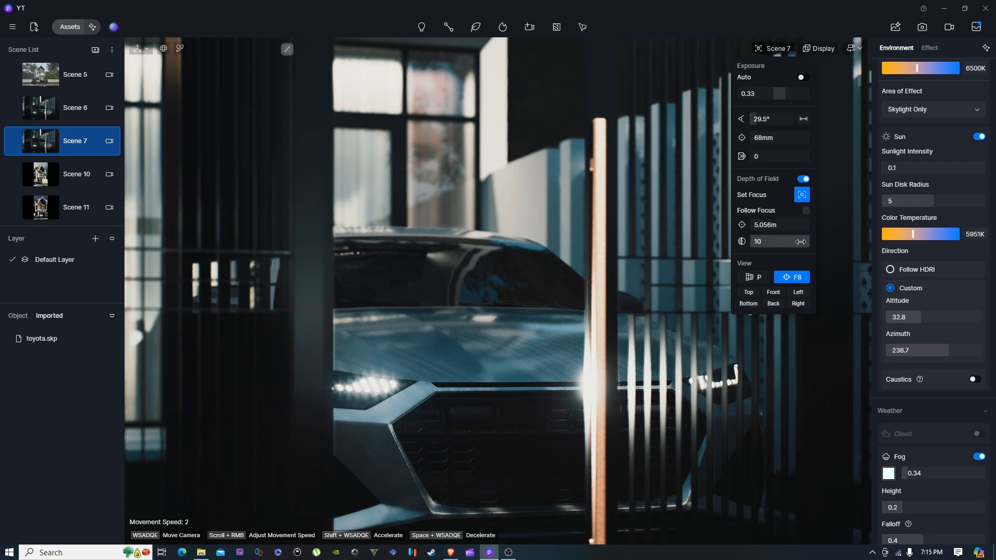
left_click_drag(782, 241, 843, 255)
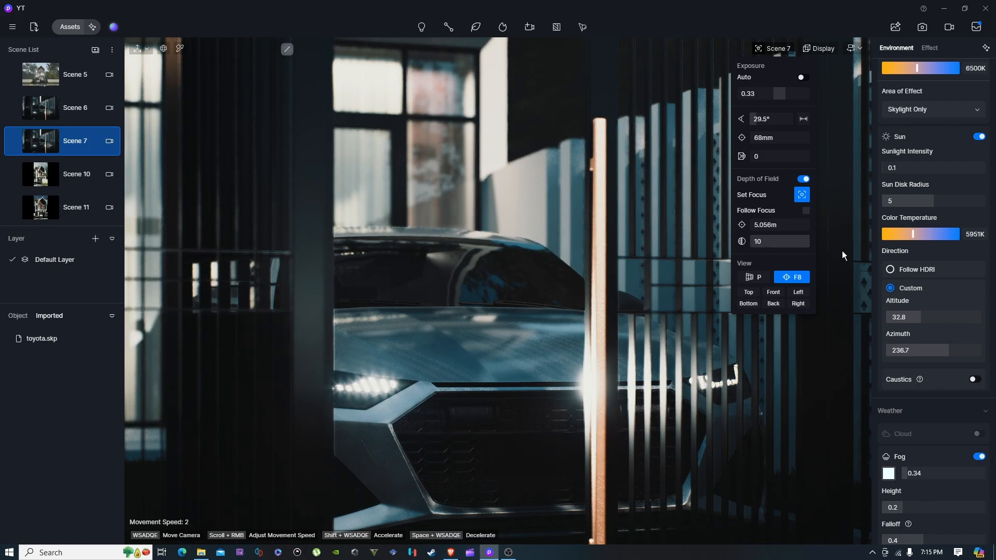
Move the camera out to frame the yellow car and set the depth-of-field focus on its headlight.
key("s")
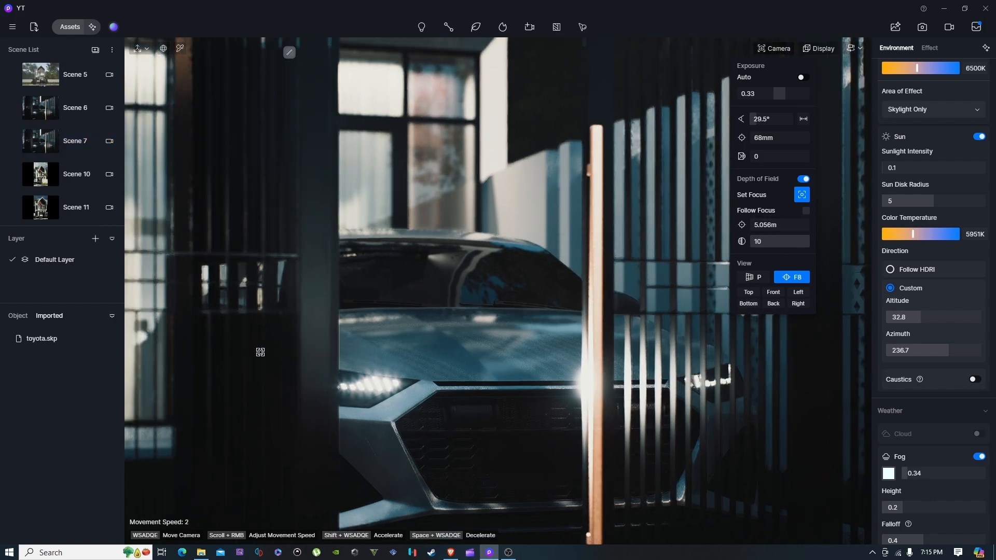
key("s")
right_click_drag(467, 358, 523, 368)
key("d")
key("s")
key("a")
key("d")
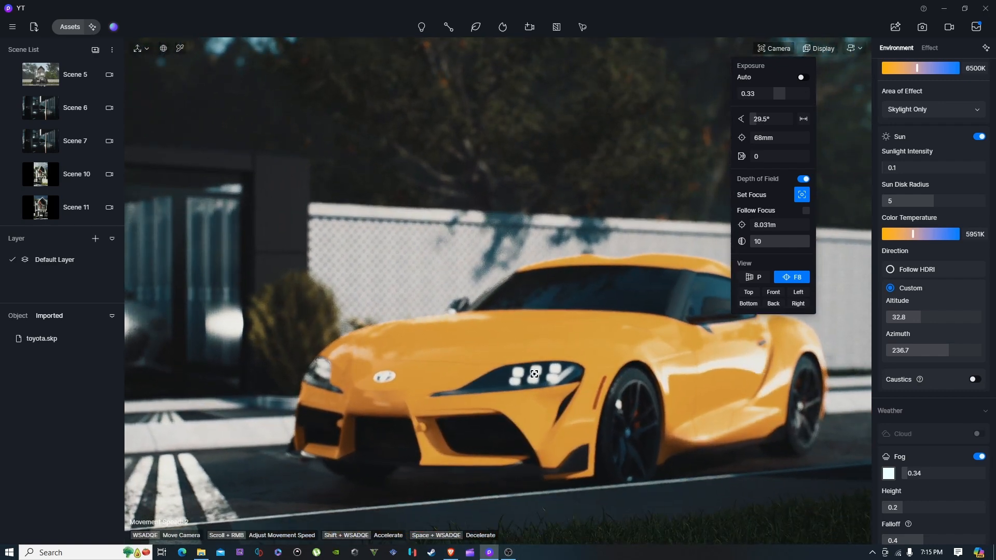
left_click(535, 374)
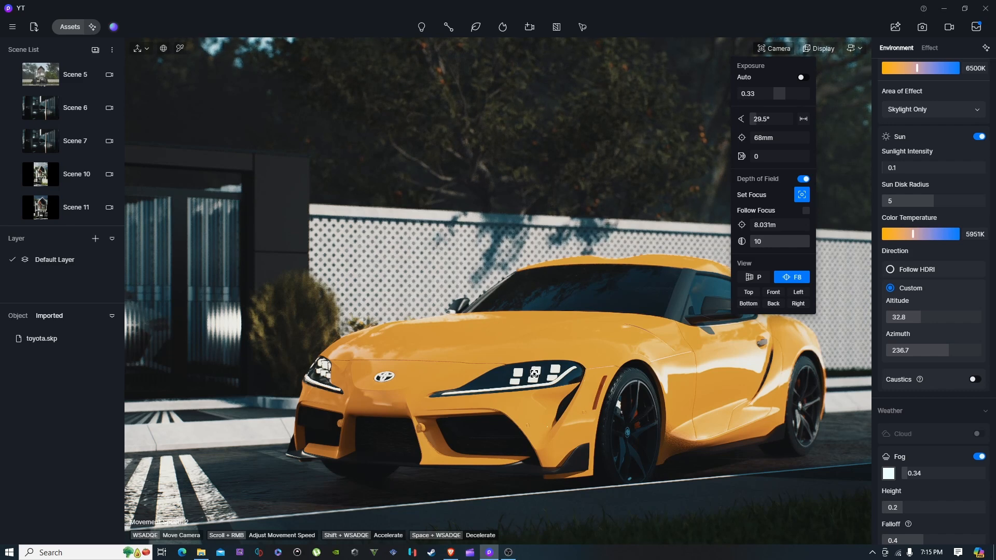
Review the image render settings with the 4k preset size, and exit render mode.
left_click(806, 49)
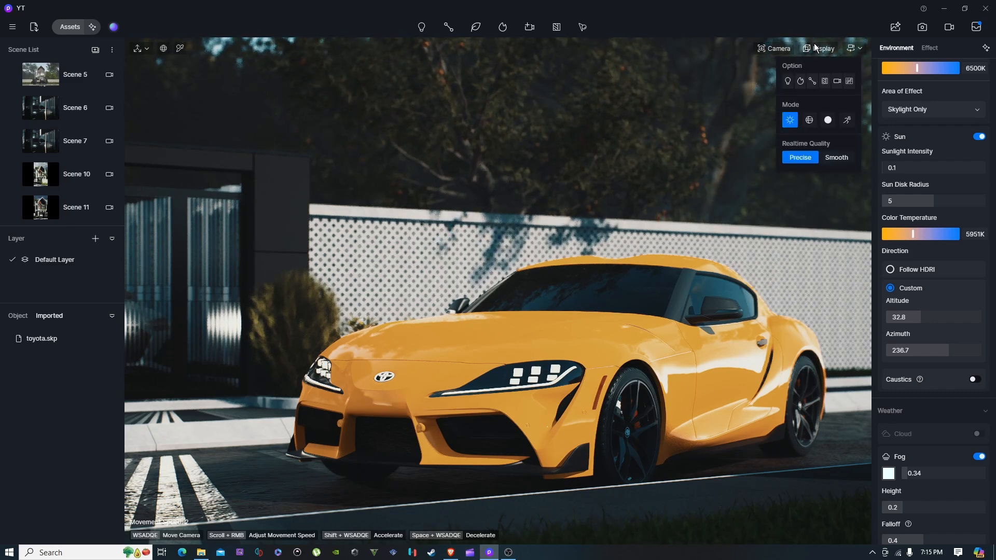
left_click(920, 28)
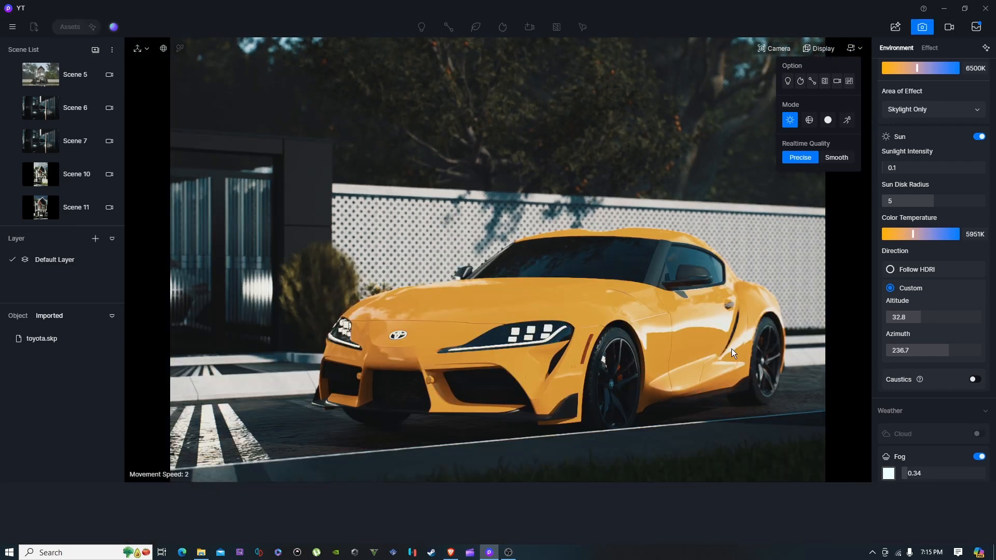
left_click(466, 522)
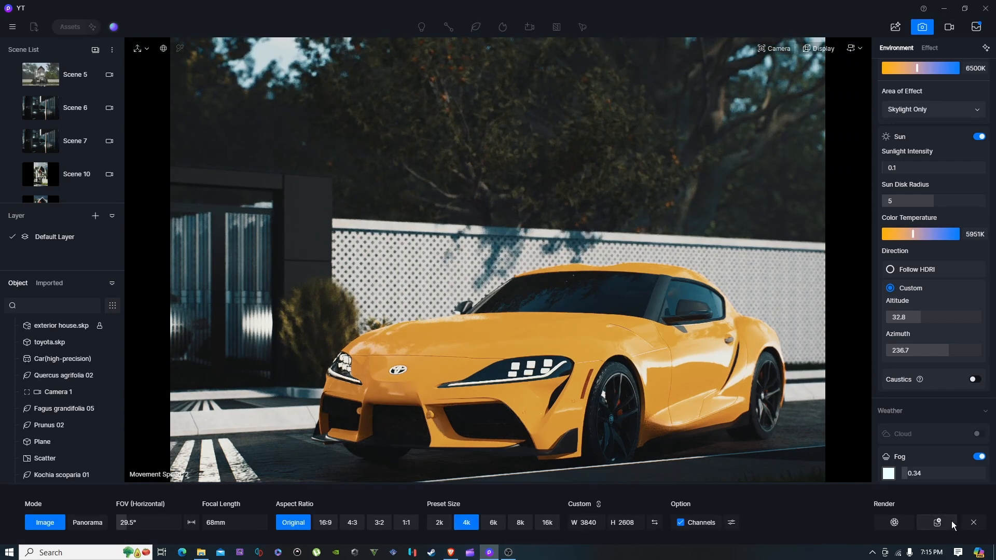
left_click(937, 523)
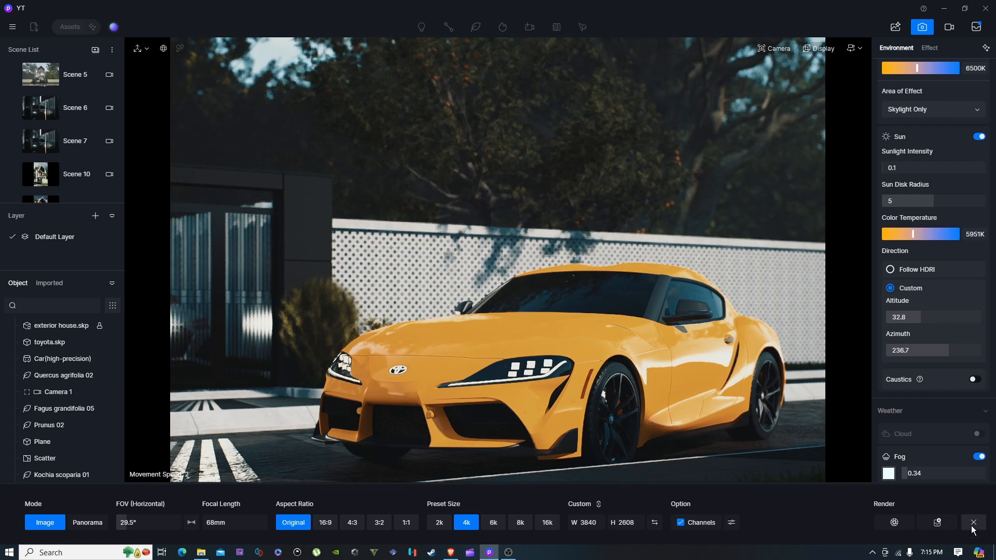
left_click(973, 522)
Turn the view toward the gate beside the yellow car, then load Scene 9 and open its camera settings.
right_click_drag(560, 235, 509, 231)
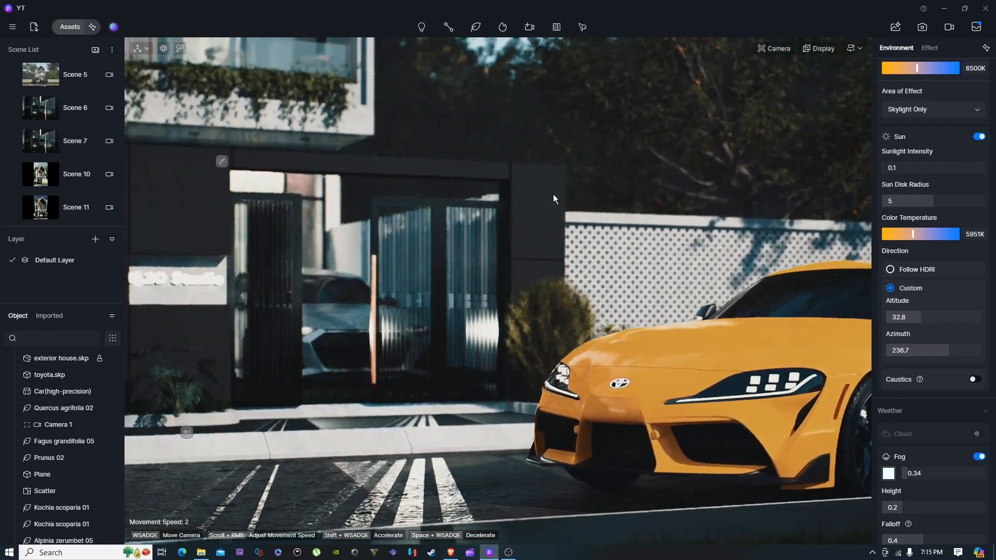
left_click(765, 48)
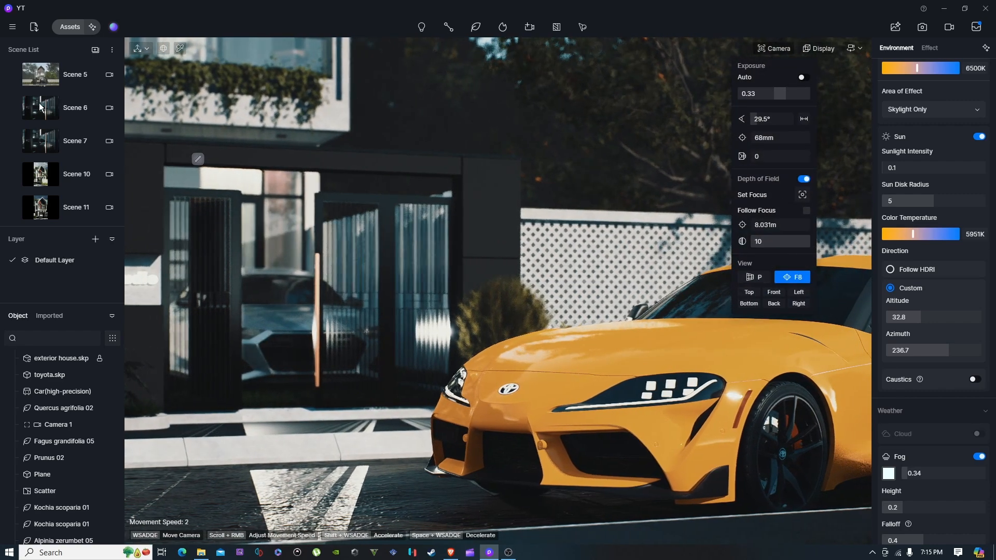
scroll(56, 104, "up", 4)
scroll(67, 178, "up", 3)
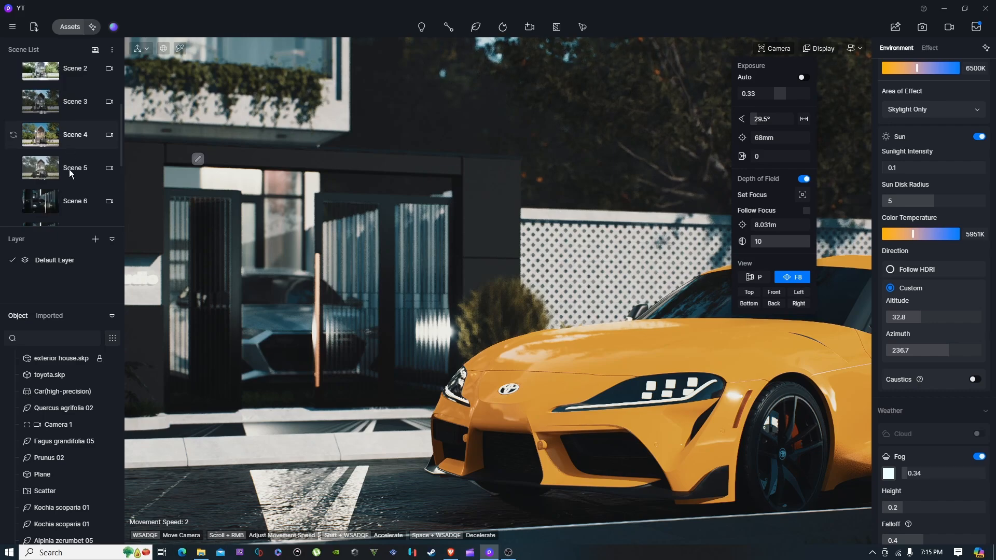
left_click(75, 145)
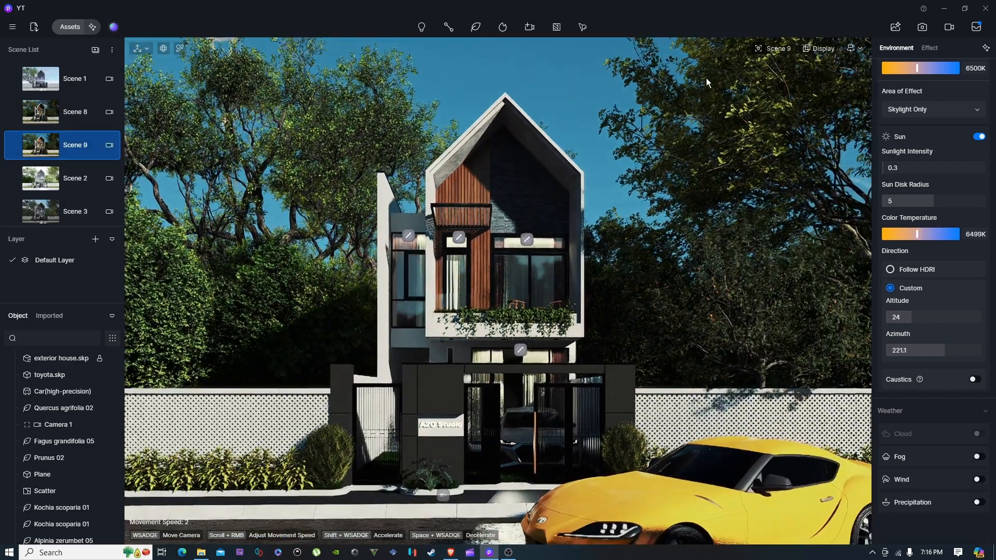
left_click(771, 49)
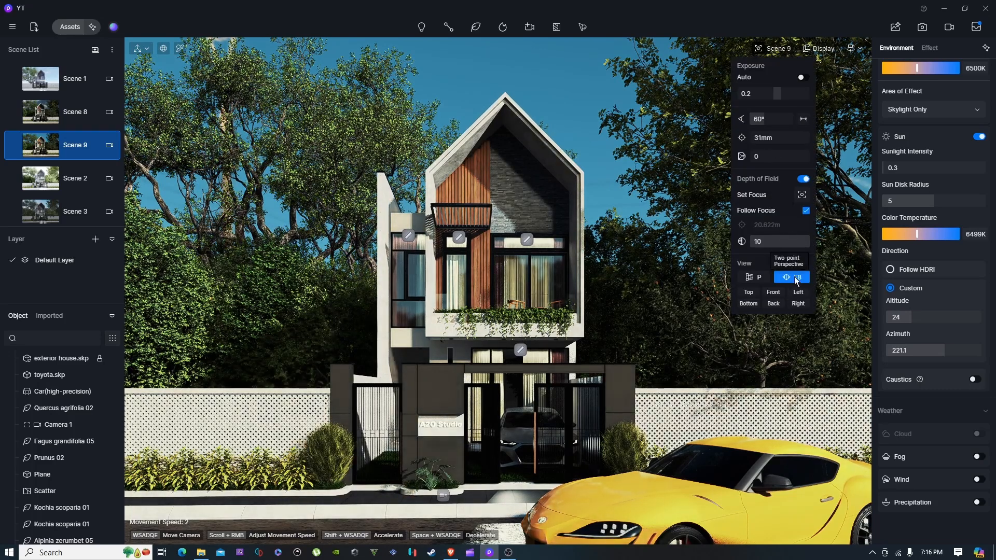
Switch the camera to standard perspective view and look around the house, yellow car, lawn and trees.
left_click(761, 279)
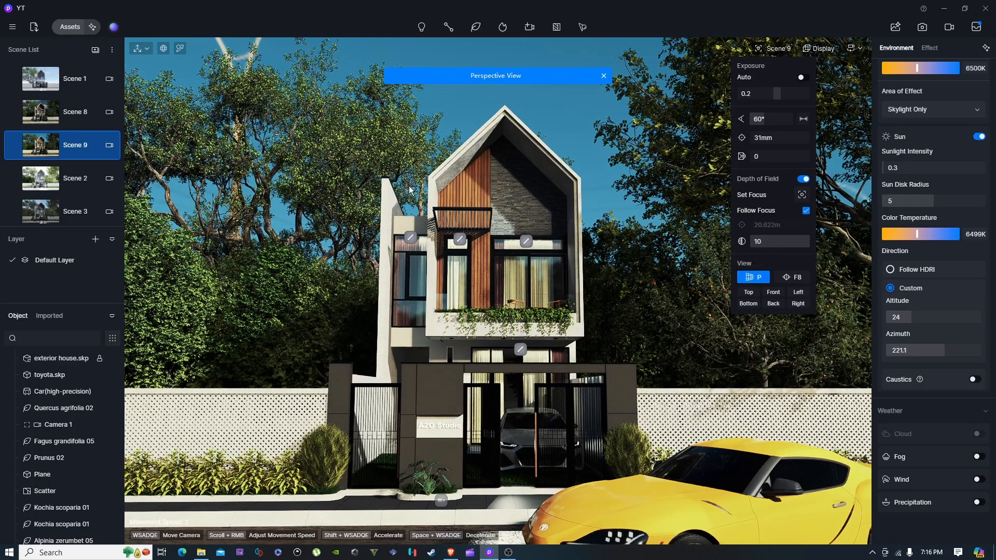
right_click_drag(503, 193, 541, 205)
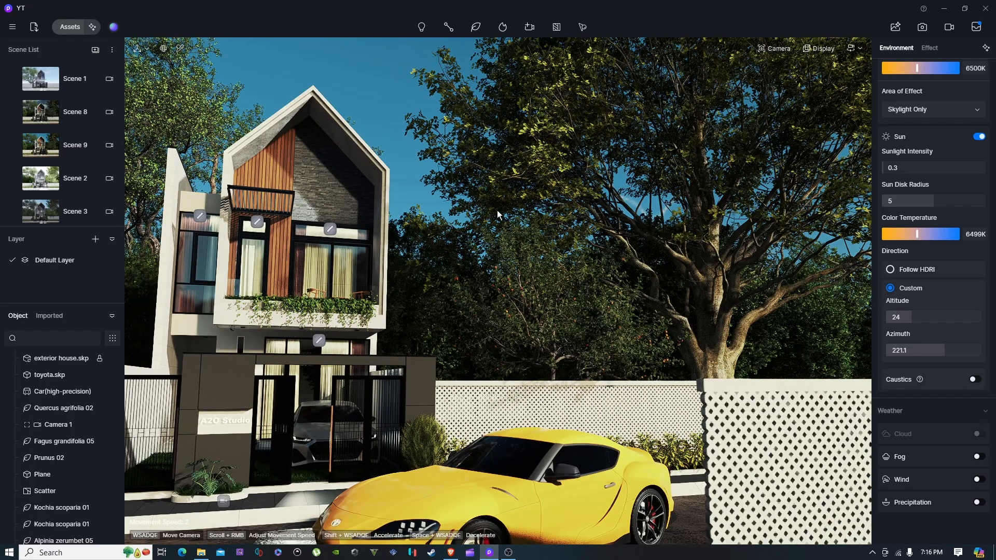
right_click_drag(549, 126, 302, 175)
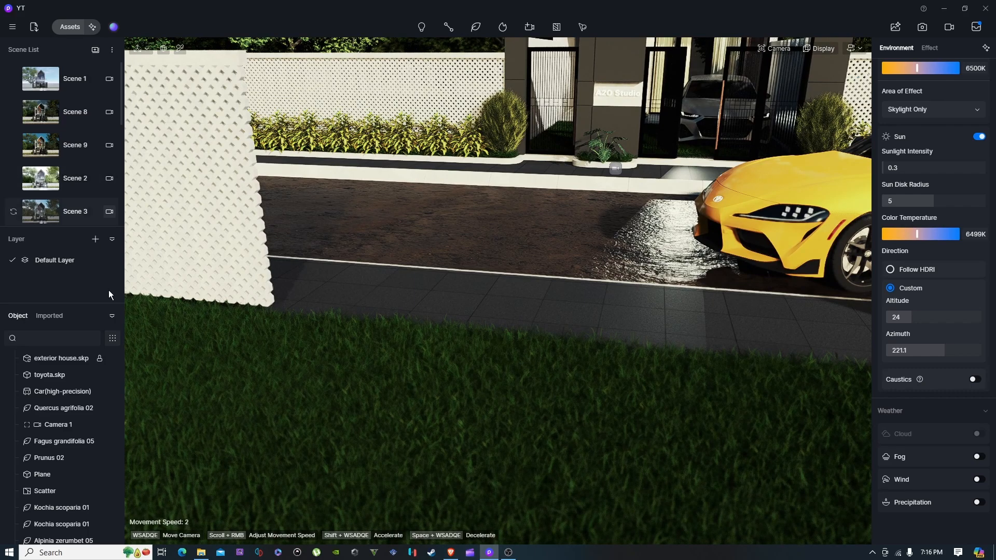
right_click_drag(496, 372, 700, 80)
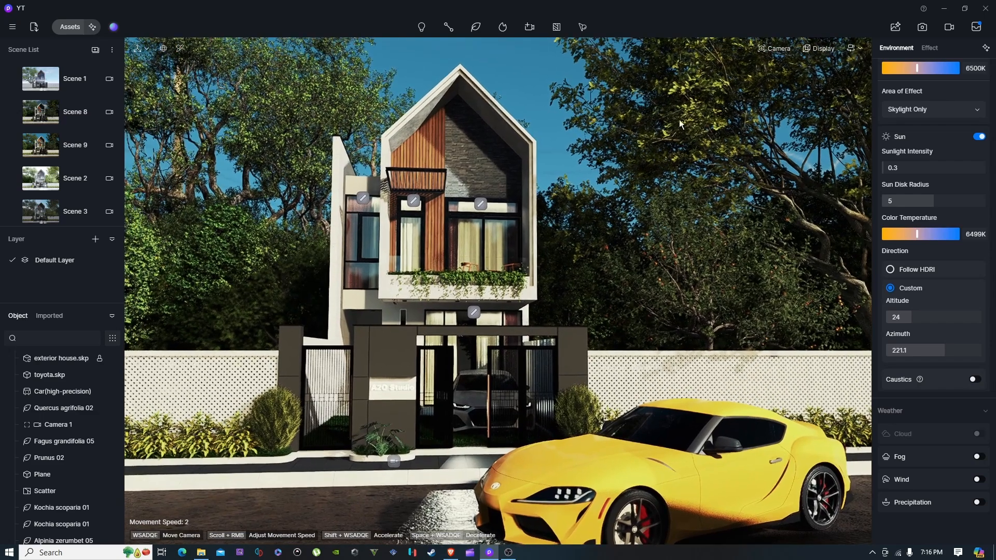
right_click_drag(668, 127, 551, 108)
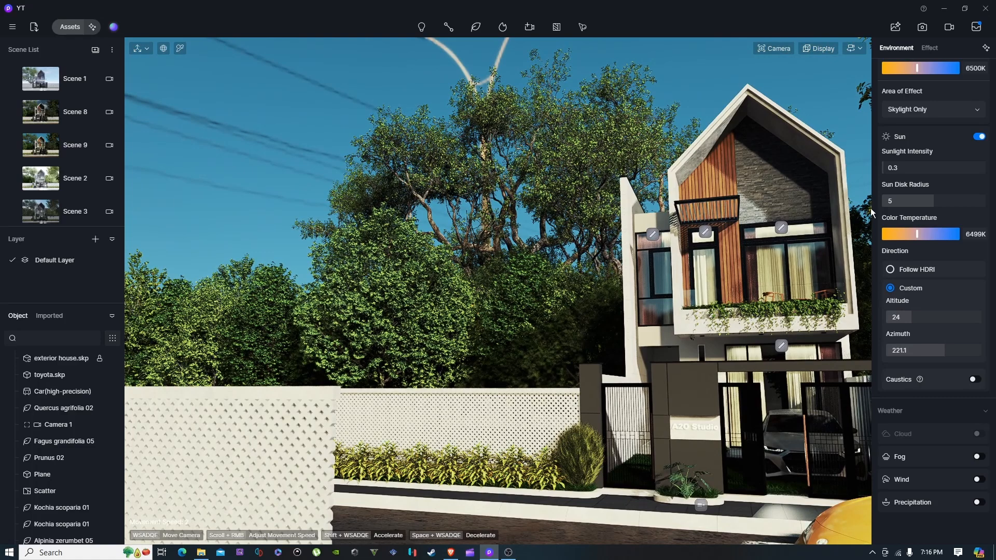
Set the camera view back to two-point perspective.
left_click(784, 50)
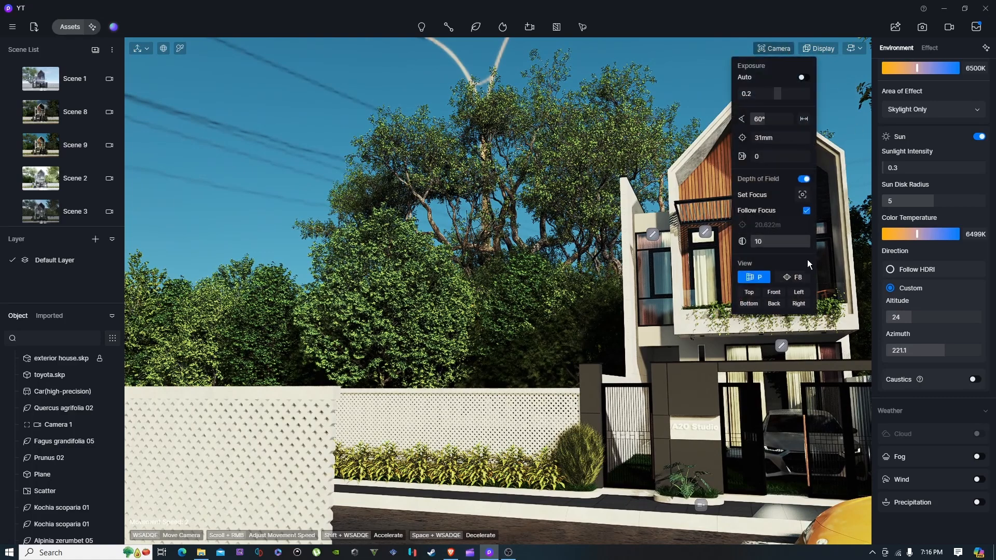
left_click(807, 278)
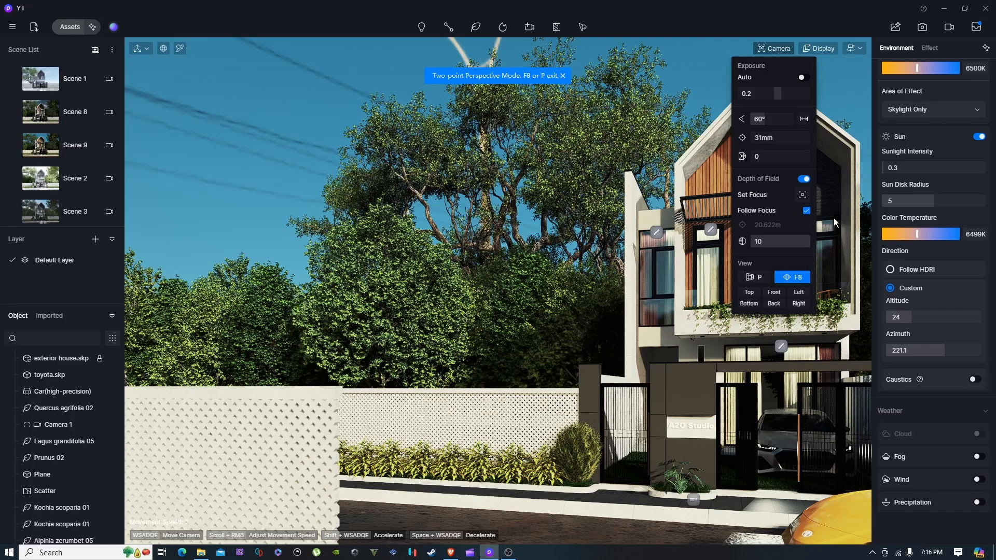
Center the view on the house, then cycle the camera through the top, front, left, bottom, back and right views.
right_click_drag(453, 139, 561, 136)
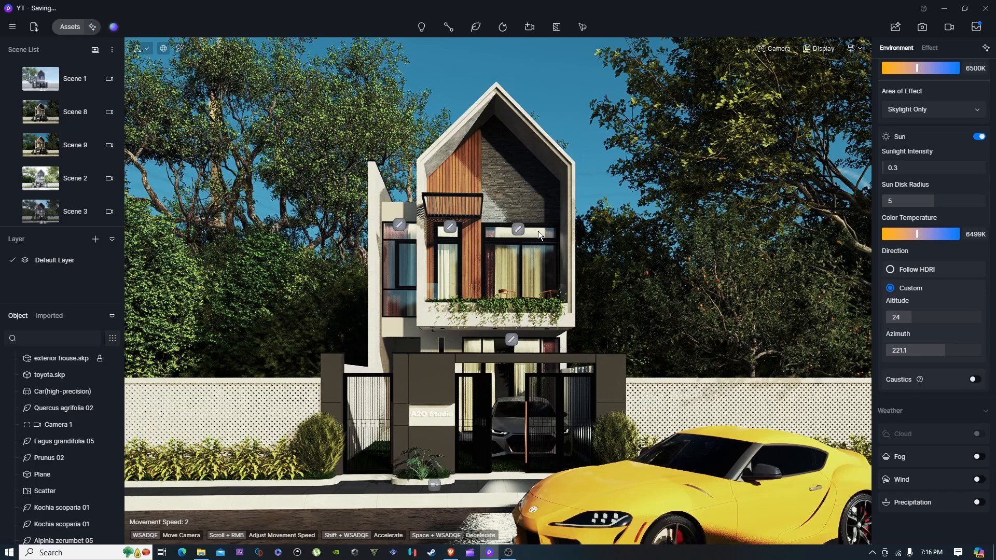
right_click_drag(546, 236, 544, 229)
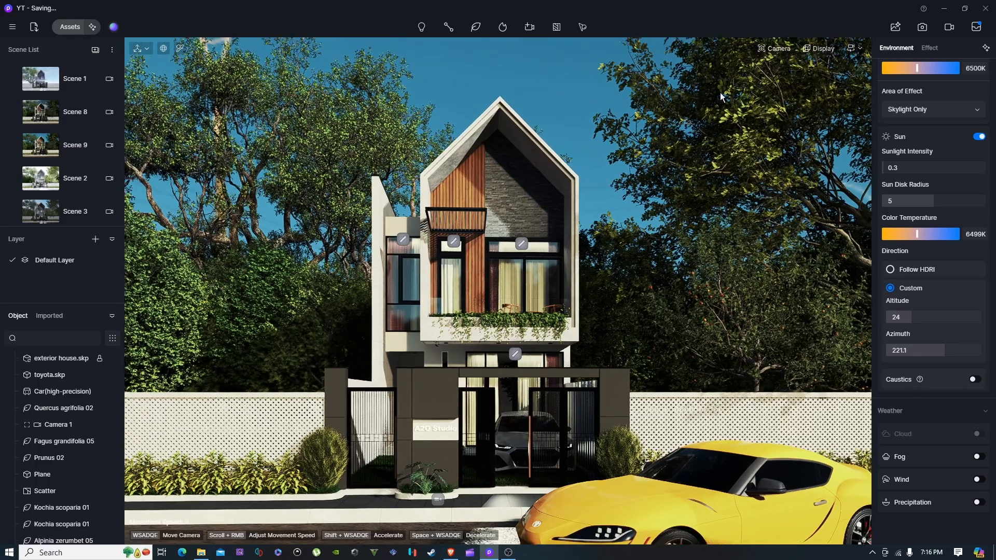
mouse_move(780, 50)
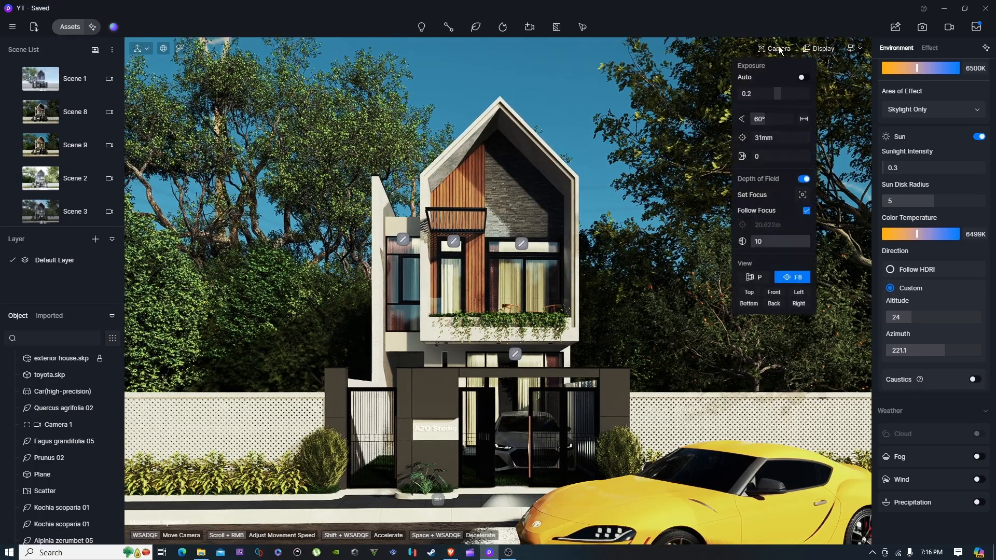
left_click(758, 293)
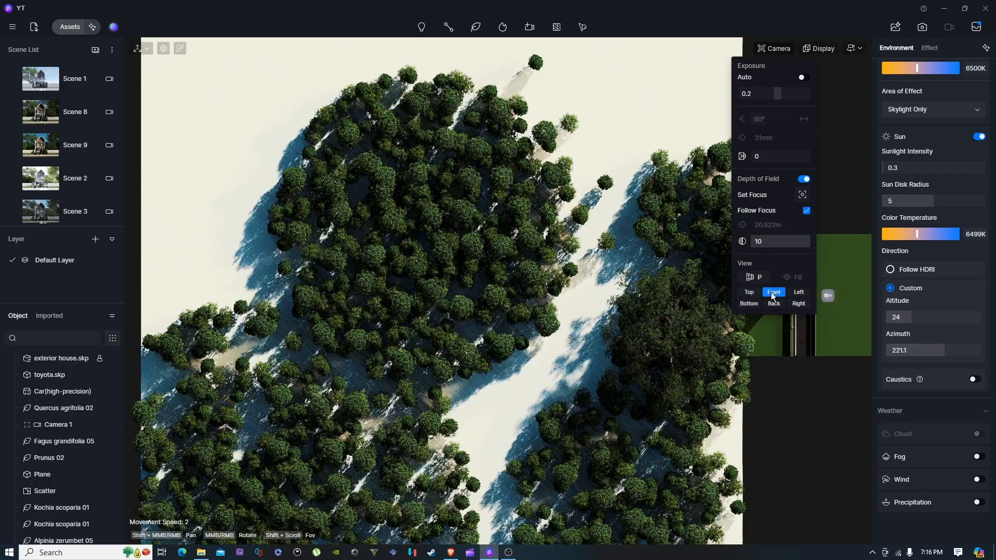
left_click(773, 293)
left_click(798, 294)
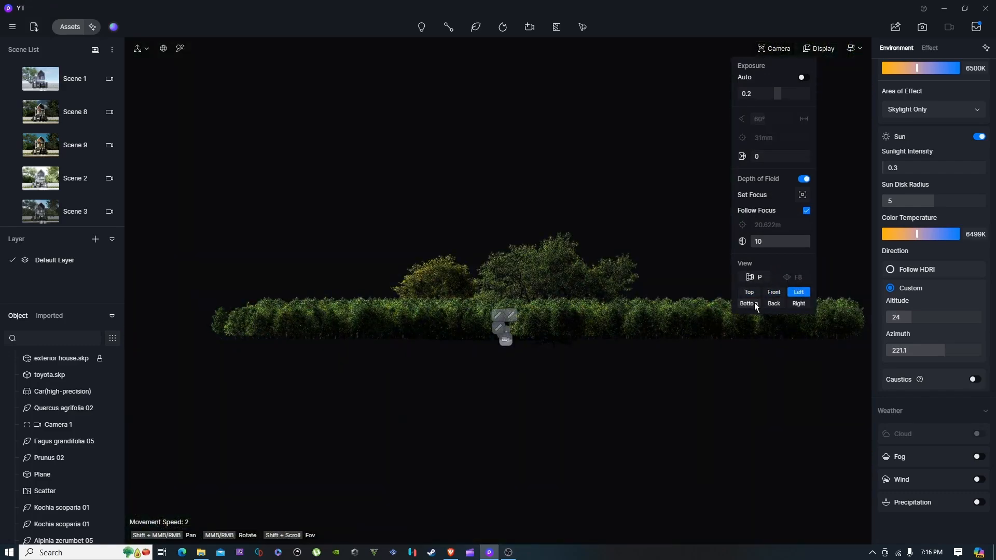
left_click(748, 304)
left_click(777, 304)
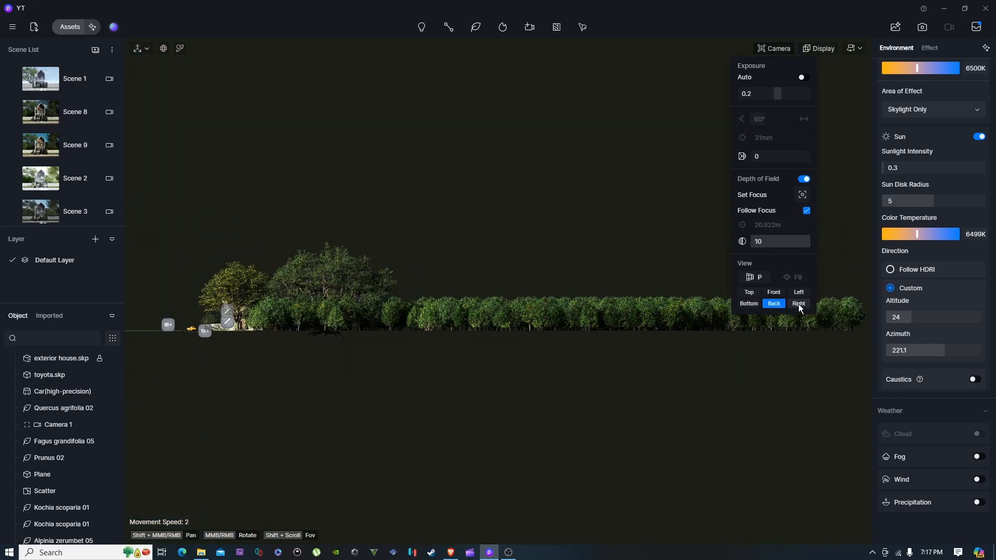
left_click(798, 304)
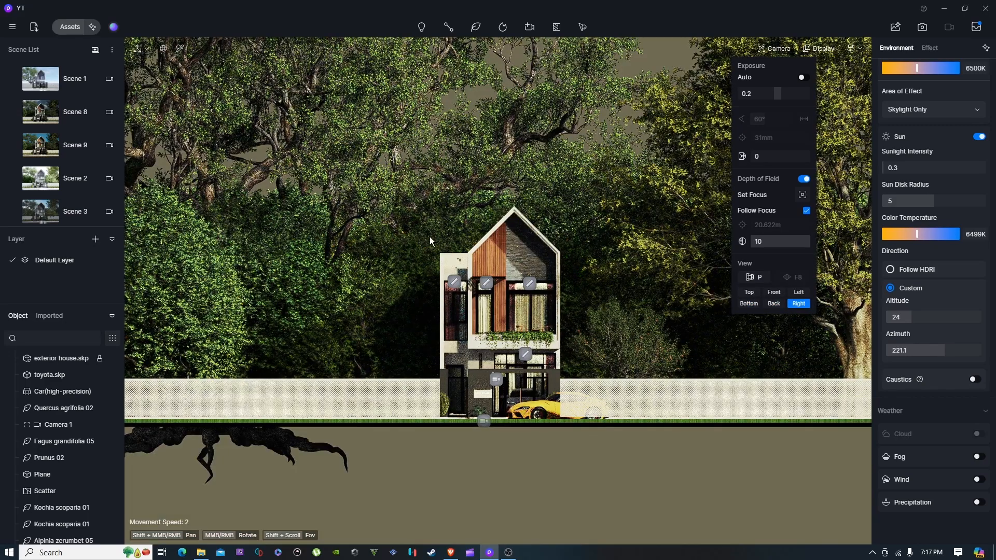
Examine the house facade and yellow car at different zoom levels in the right-side view.
scroll(591, 287, "up", 5)
scroll(682, 316, "down", 2)
scroll(665, 328, "up", 4)
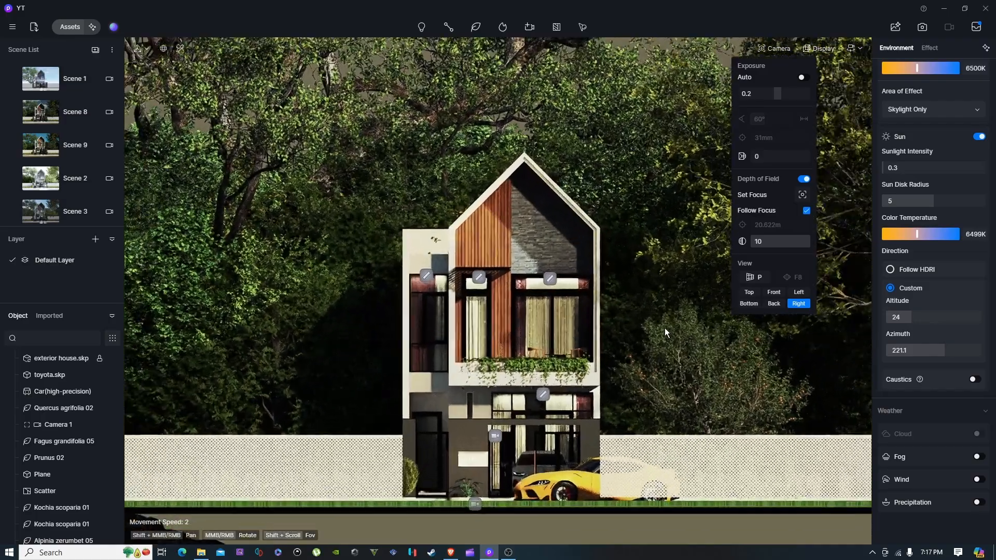
scroll(697, 322, "down", 5)
scroll(602, 374, "down", 2)
scroll(619, 426, "up", 4)
scroll(618, 307, "down", 5)
scroll(750, 296, "down", 4)
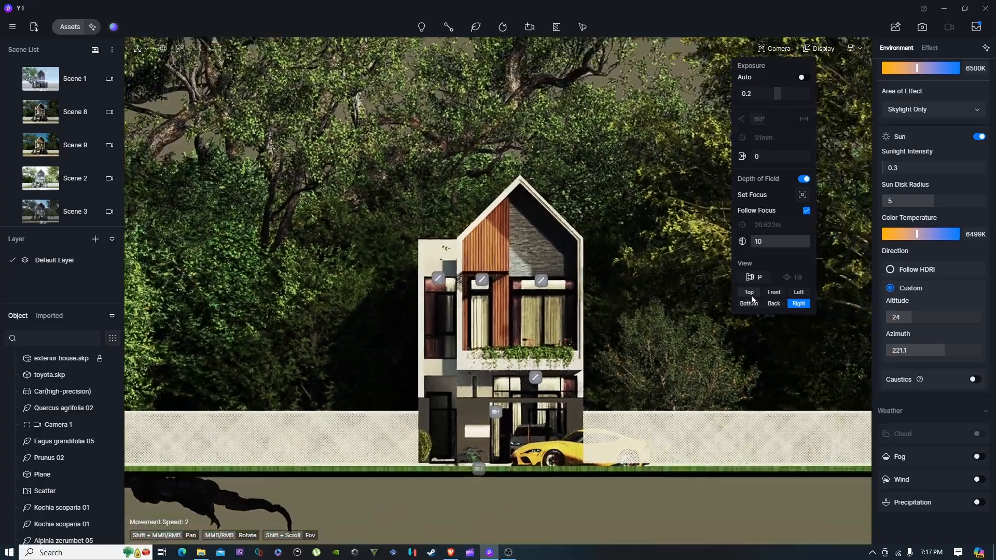
scroll(648, 304, "up", 6)
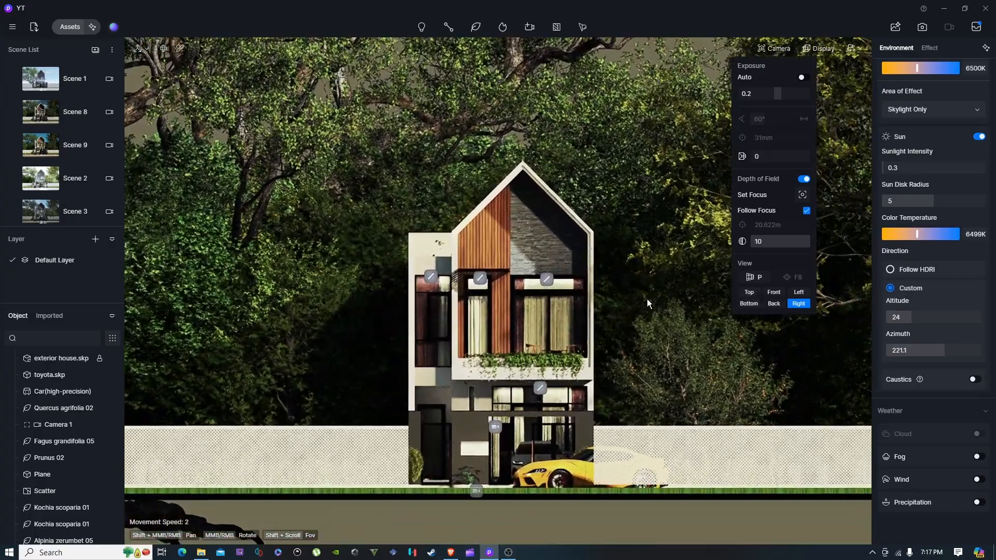
View the scene from the top, then return to two-point perspective and reframe the house with the yellow car.
left_click(749, 292)
left_click(668, 176)
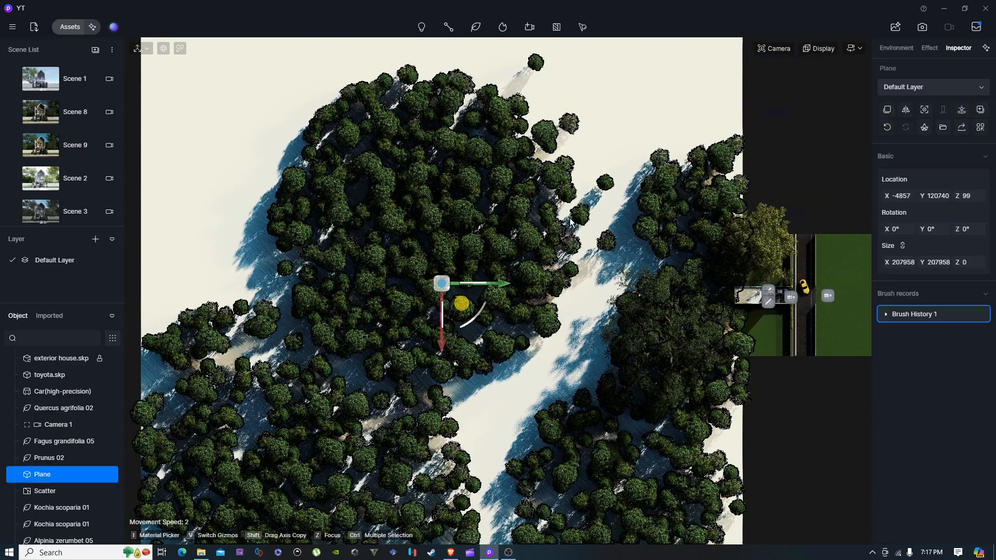
left_click(742, 92)
left_click(774, 49)
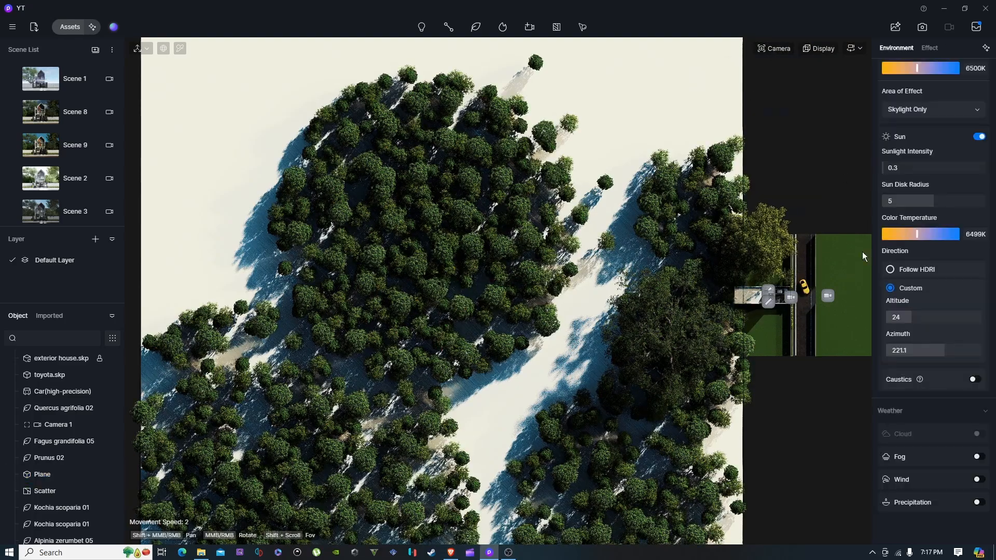
left_click(758, 278)
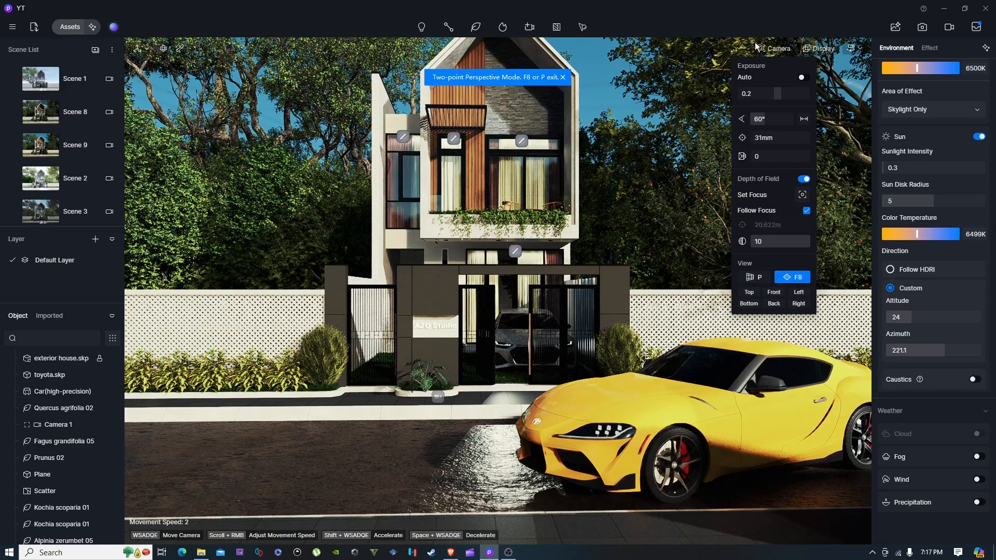
left_click(779, 50)
right_click_drag(575, 223, 531, 273)
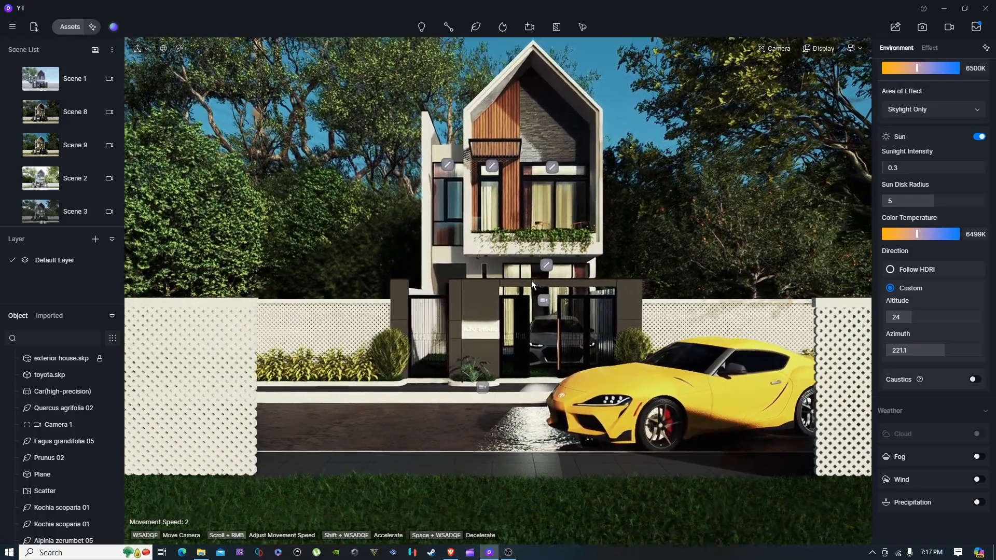
key("w")
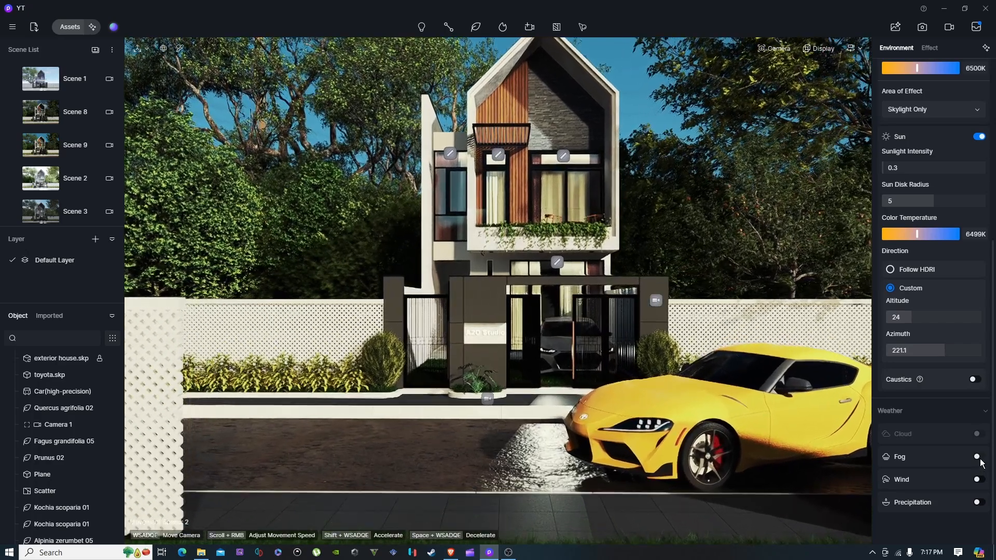
Enable fog in the weather settings with a density of 0 and a height of 0.27.
left_click(979, 456)
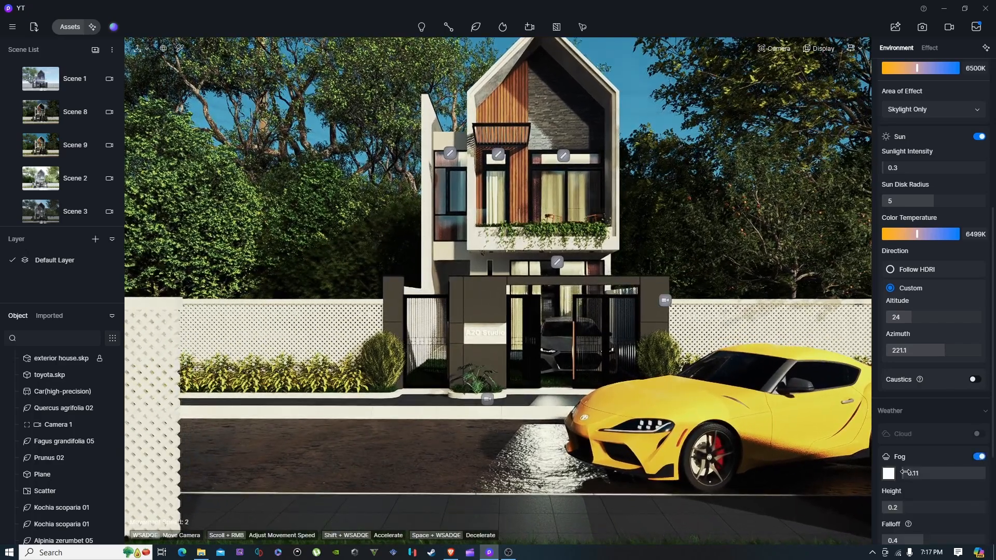
left_click_drag(955, 474, 897, 475)
scroll(941, 492, "down", 3)
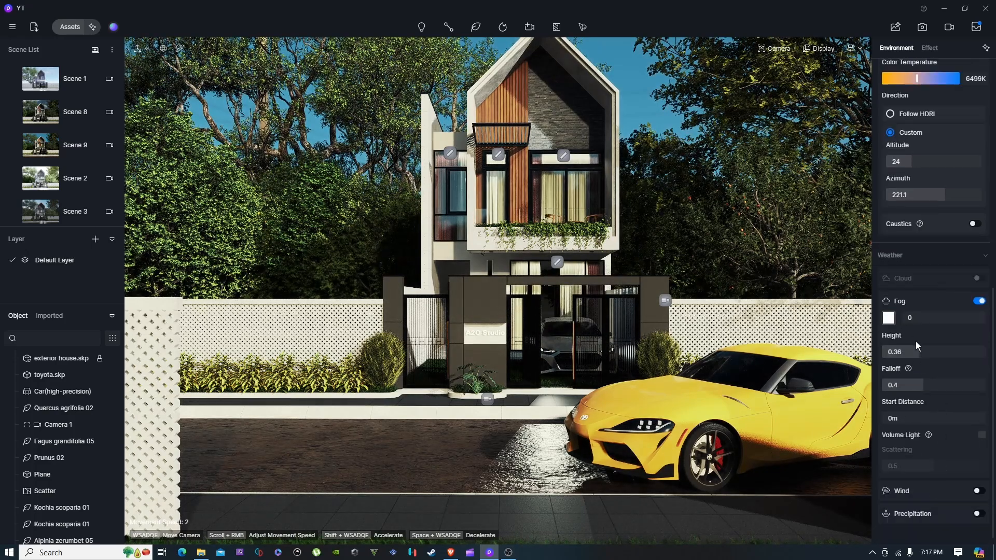
left_click_drag(906, 318, 889, 351)
left_click_drag(948, 317, 903, 317)
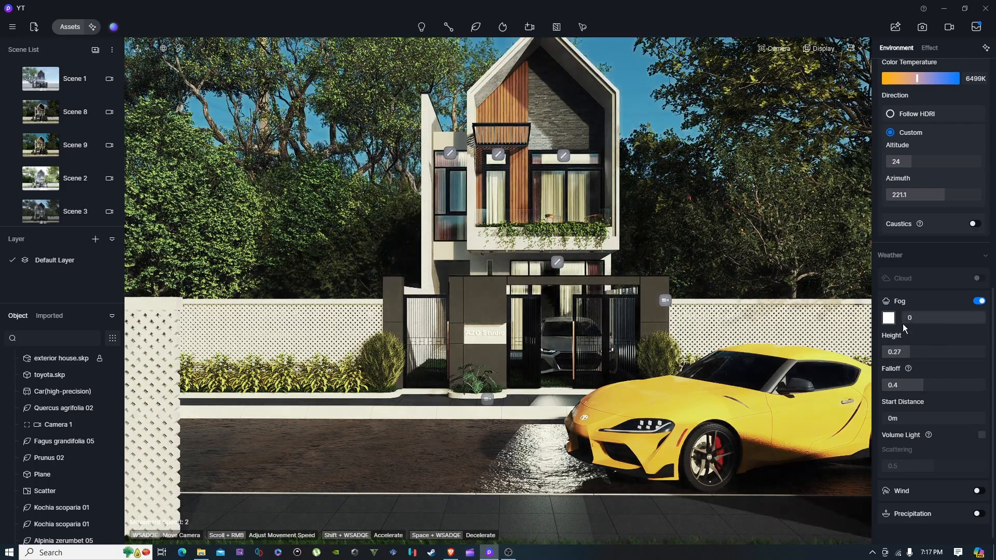
scroll(898, 337, "down", 1)
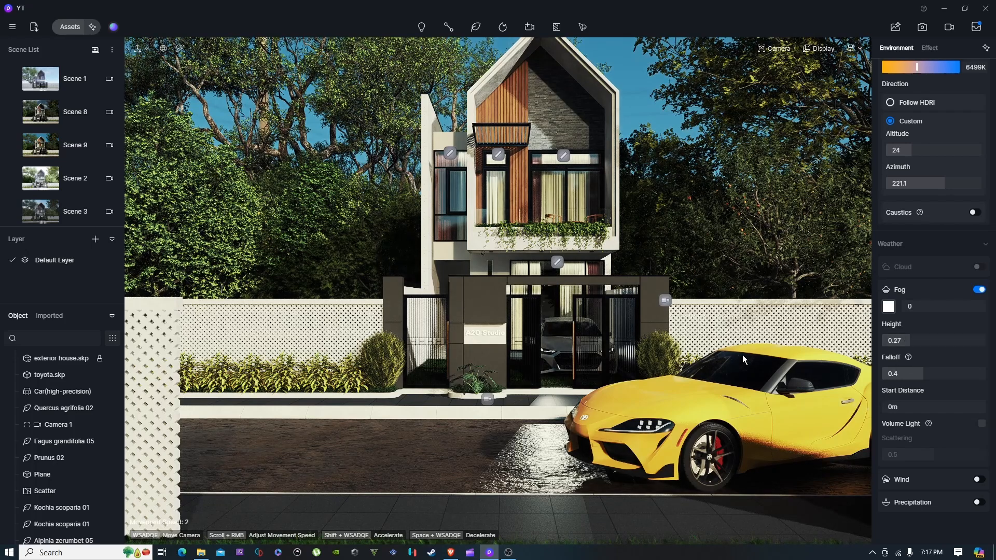
Try the wind effect at strength 1 on the trees around the house, then disable it.
right_click_drag(749, 310, 757, 328)
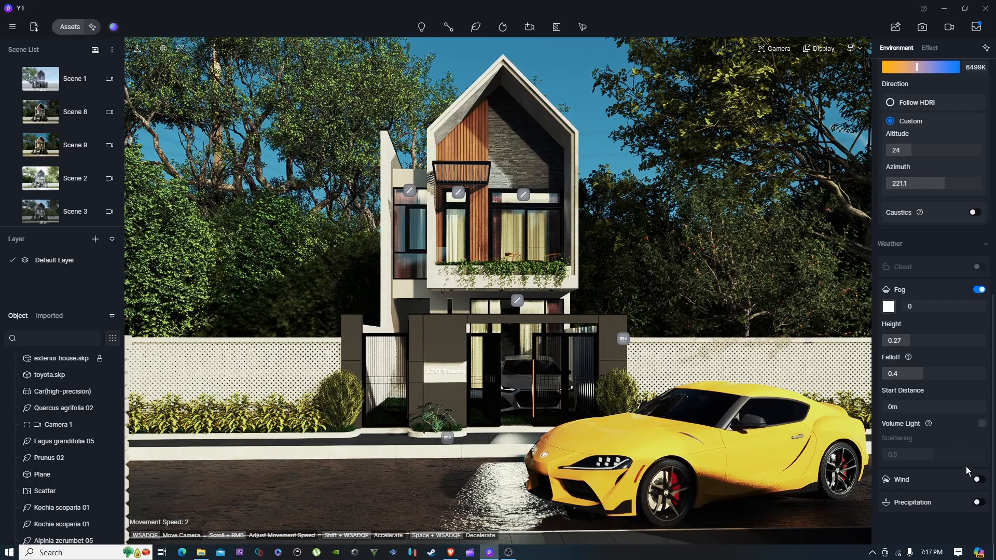
left_click(975, 481)
left_click(897, 510)
type("1")
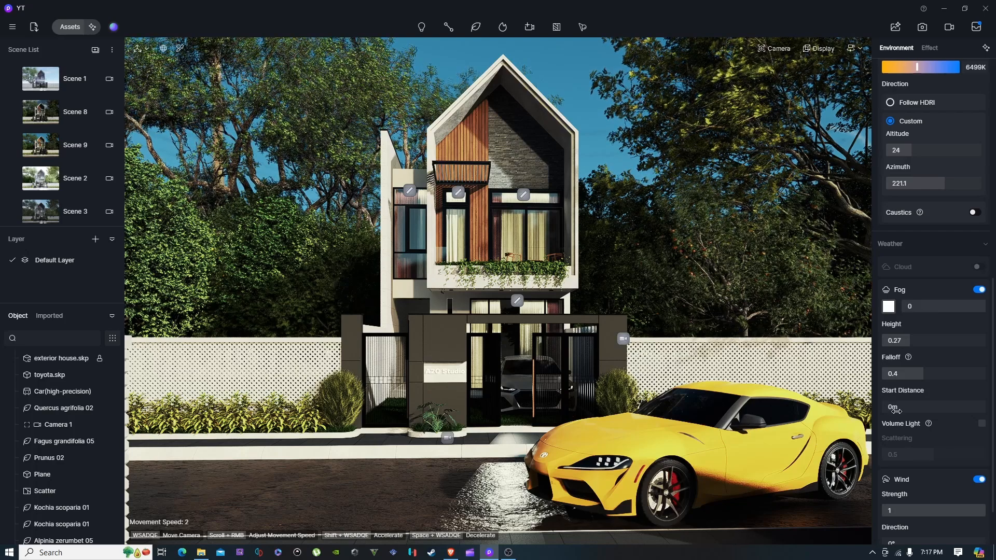
left_click(977, 479)
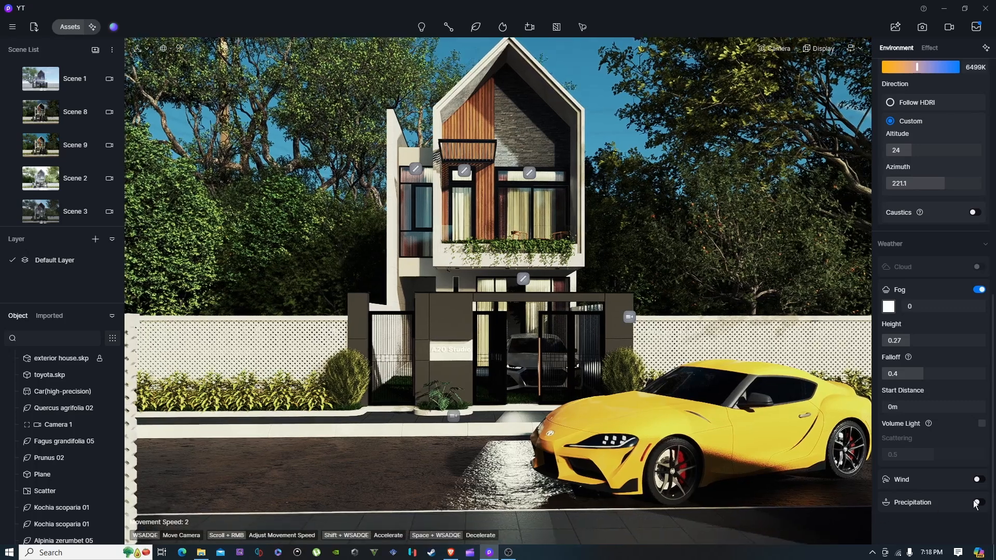
Enable precipitation as rain, with strength 0 and puddle 0.34.
left_click(978, 503)
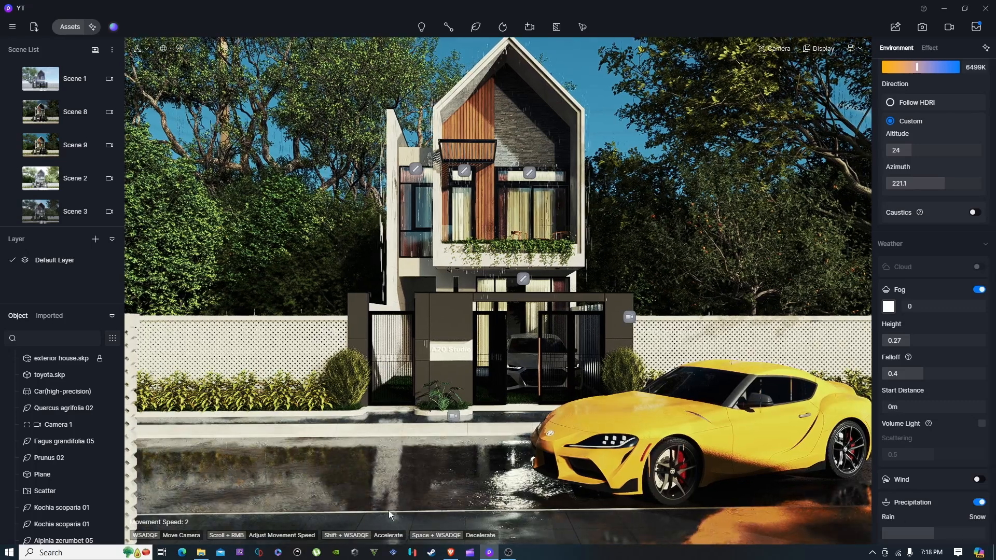
scroll(937, 464, "down", 3)
left_click_drag(934, 443, 873, 441)
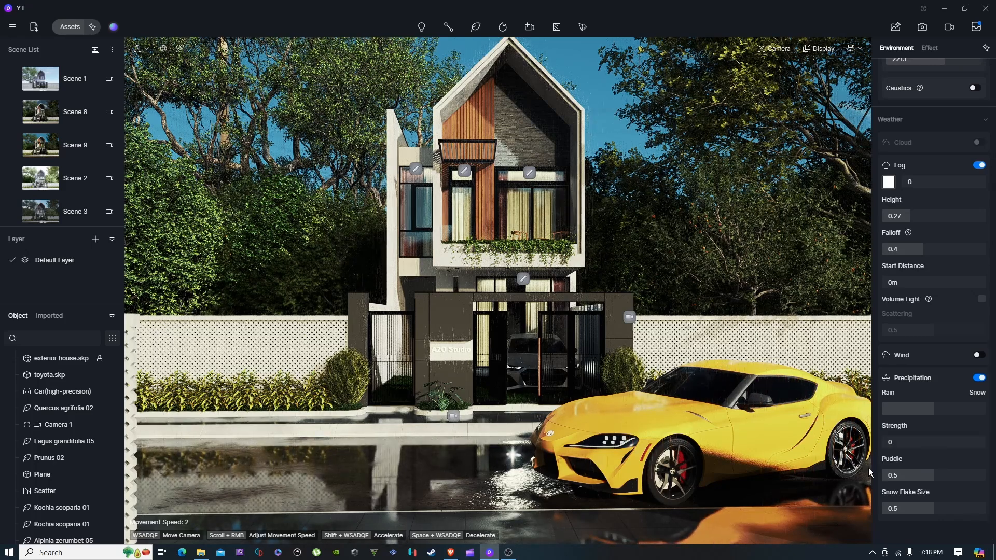
left_click_drag(934, 474, 906, 486)
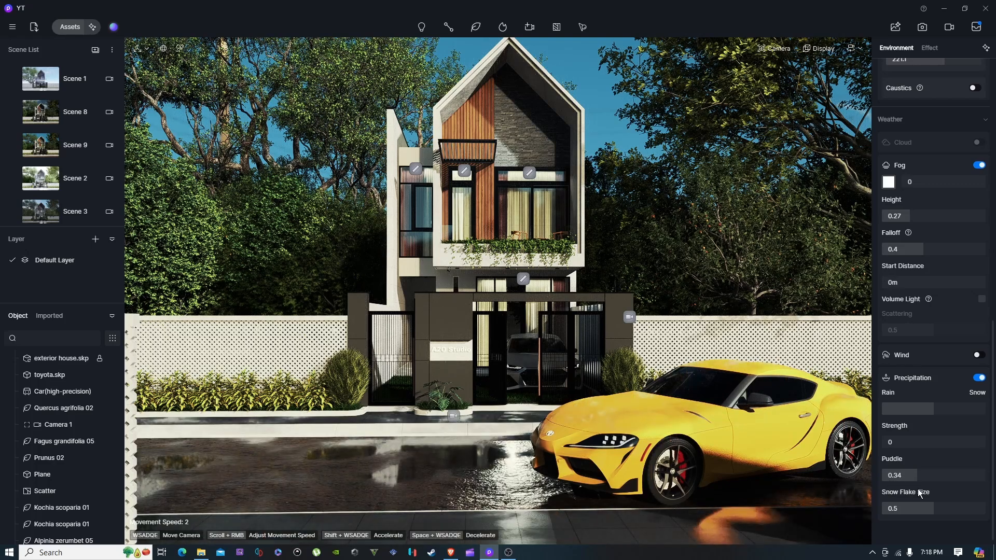
Shift the precipitation to snow with strength 0.36 and snow flake size 0.52, then disable precipitation.
left_click_drag(943, 409, 919, 442)
mouse_move(928, 510)
left_mouse_down()
mouse_move(963, 509)
mouse_move(935, 509)
left_mouse_up()
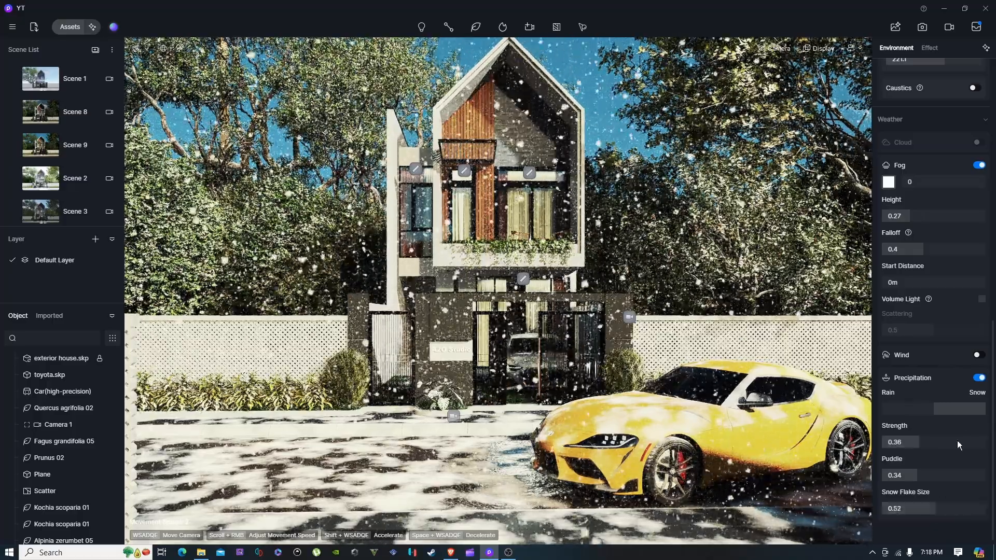
left_click(979, 379)
scroll(661, 299, "up", 3)
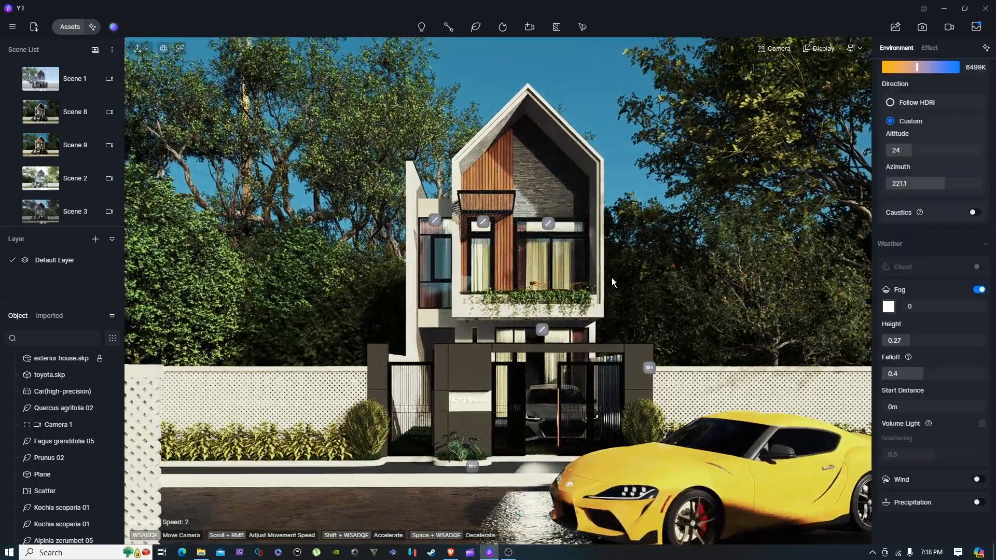
scroll(612, 285, "up", 2)
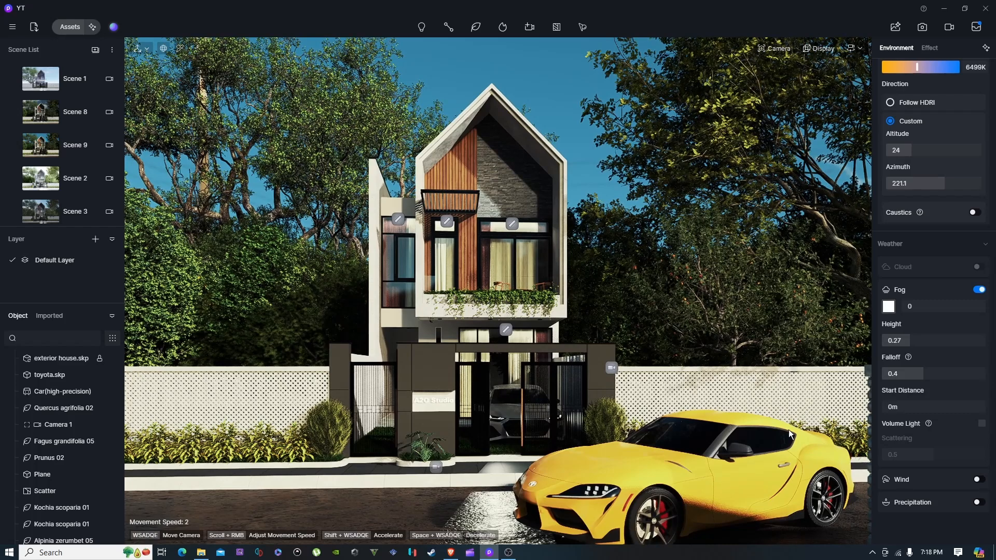
Open video mode and play Clip 1 from the beginning.
left_click(948, 30)
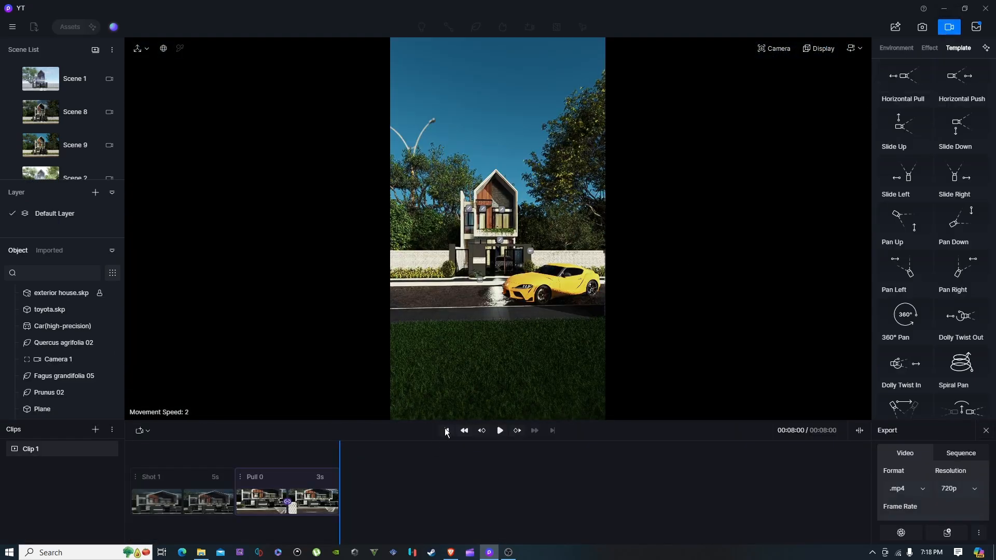
left_click(447, 430)
left_click(499, 430)
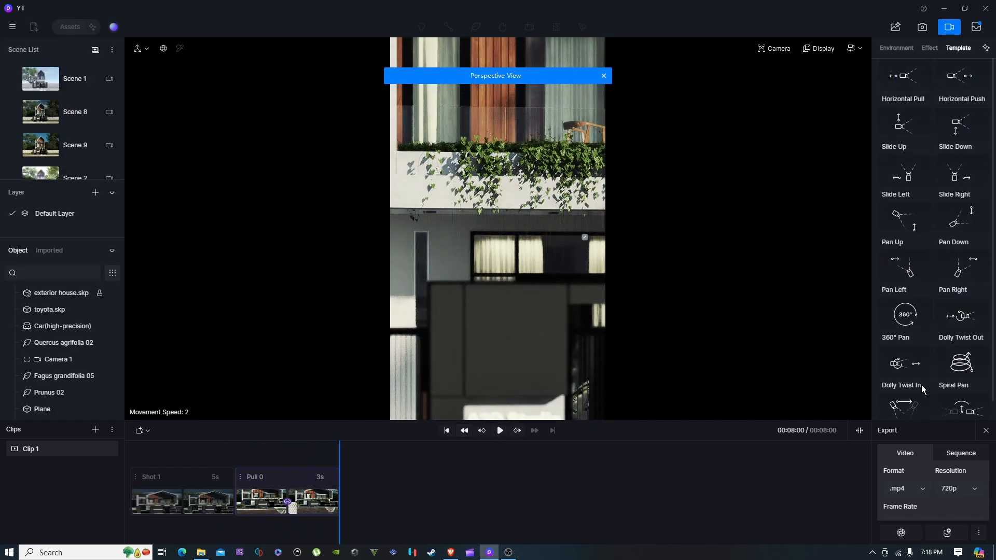
Browse the camera motion templates and look around the house facade in the video frame.
scroll(941, 369, "down", 1)
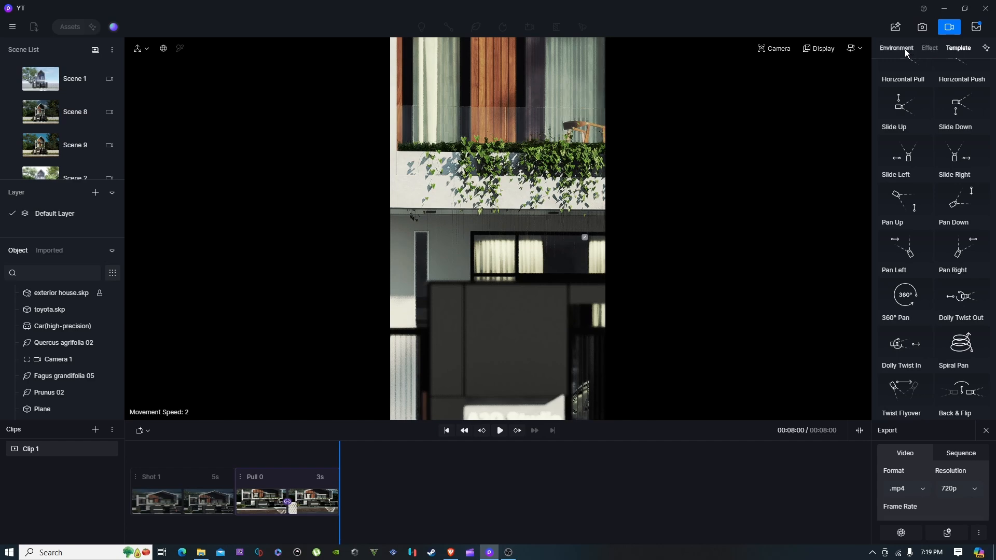
right_click_drag(569, 244, 588, 202)
right_click_drag(490, 139, 449, 178)
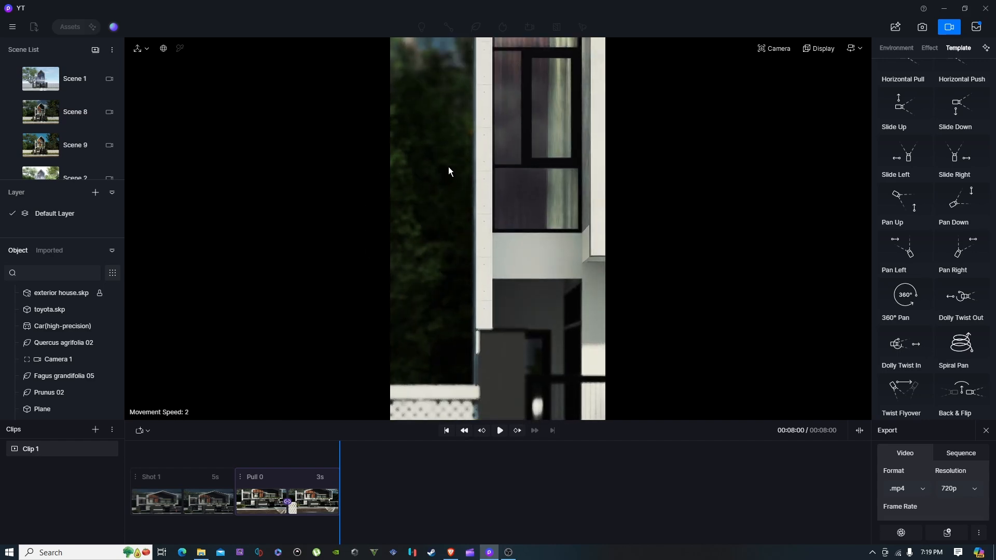